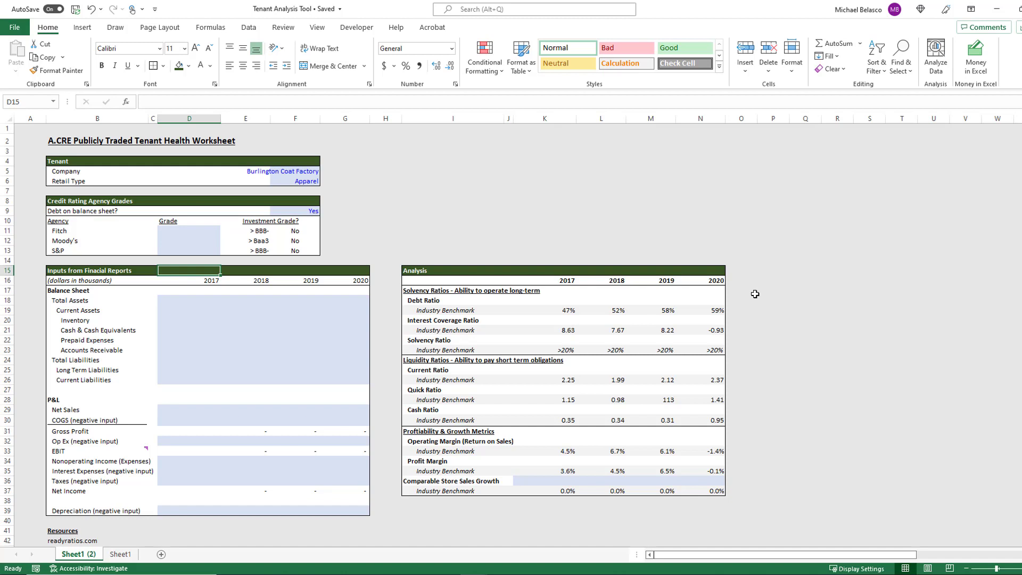
Look over the whole worksheet, from the input and analysis sections down to the credit rating and industry benchmark data
left_click(755, 293)
scroll(762, 304, "down", 7)
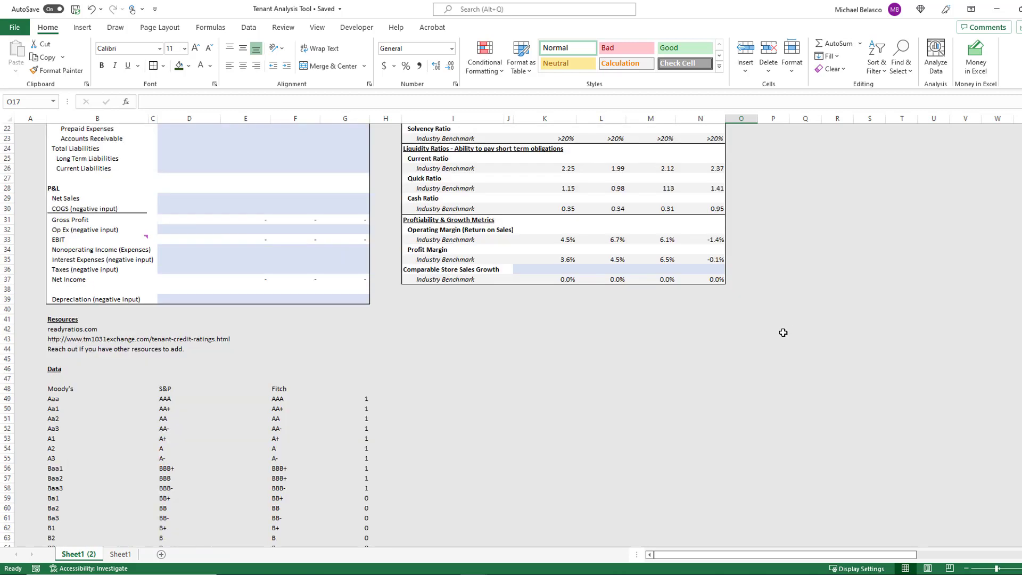
scroll(562, 446, "down", 8)
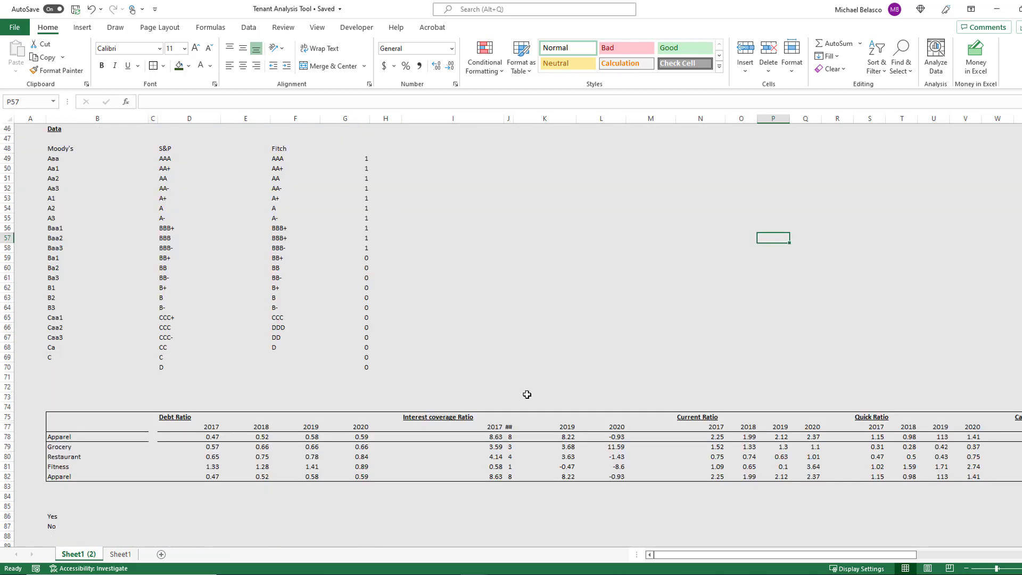
scroll(527, 394, "down", 5)
left_click(527, 394)
scroll(234, 332, "up", 2)
scroll(230, 329, "up", 4)
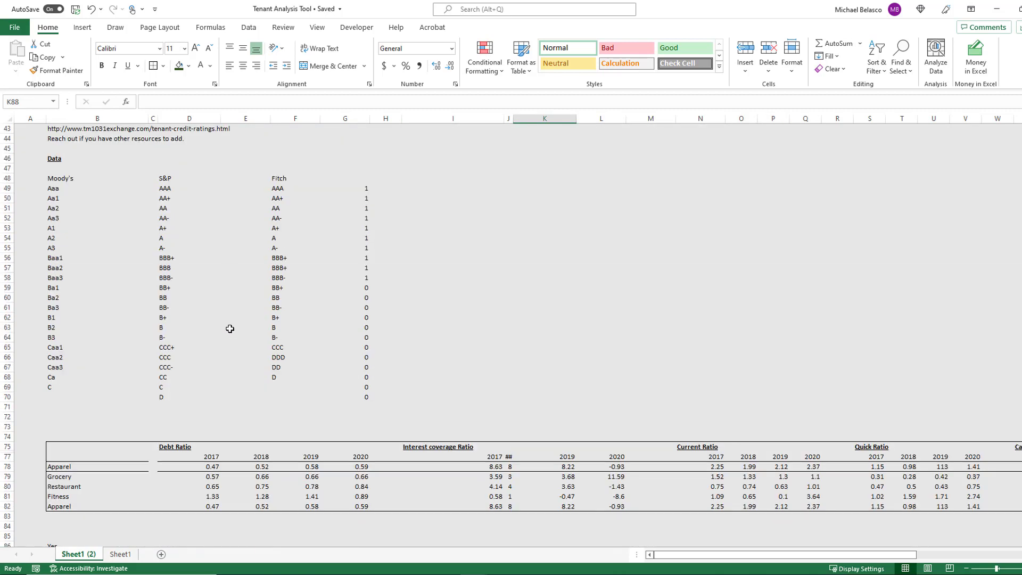
scroll(229, 328, "up", 14)
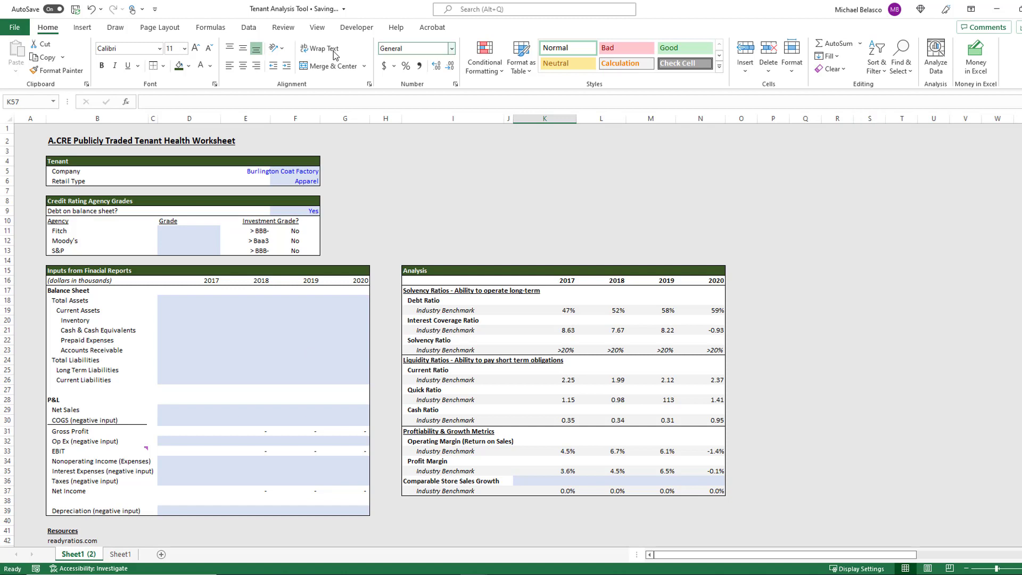
Examine the Tenant section's header, company name and retail type entries
left_click(172, 160)
left_click(149, 171)
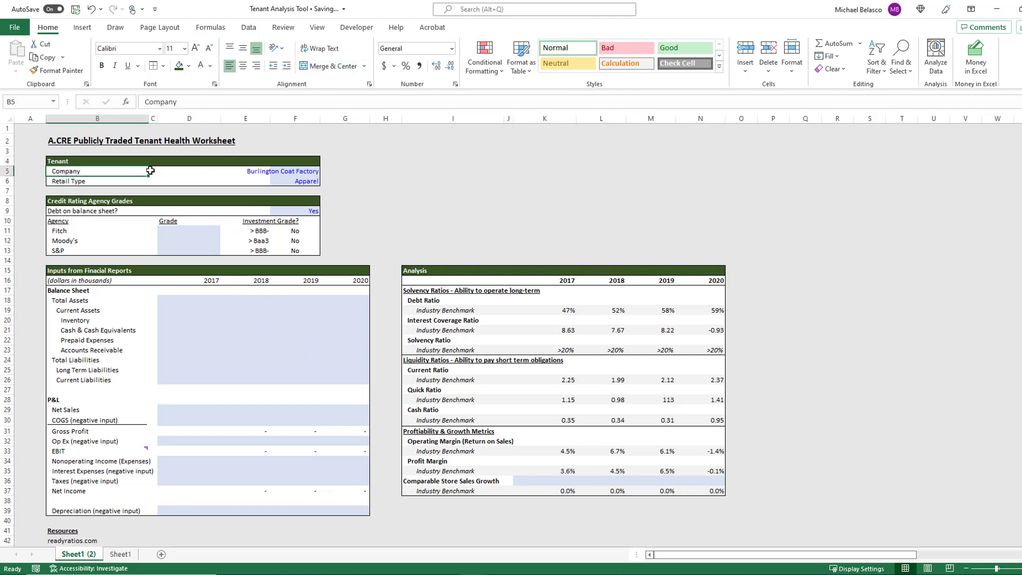
key("Up")
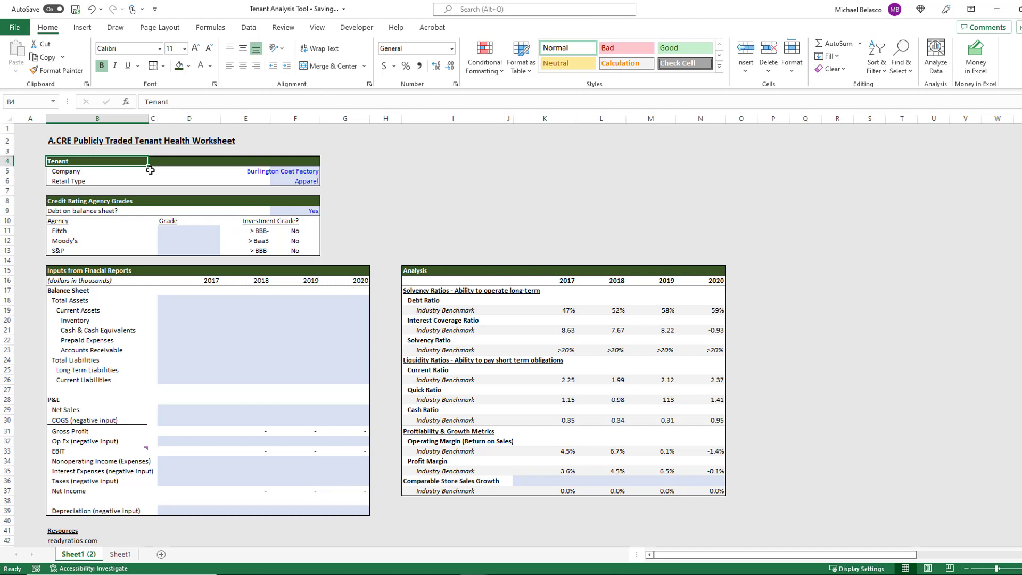
key("Down")
key("Right")
key("Right")
key("Right")
key("Right")
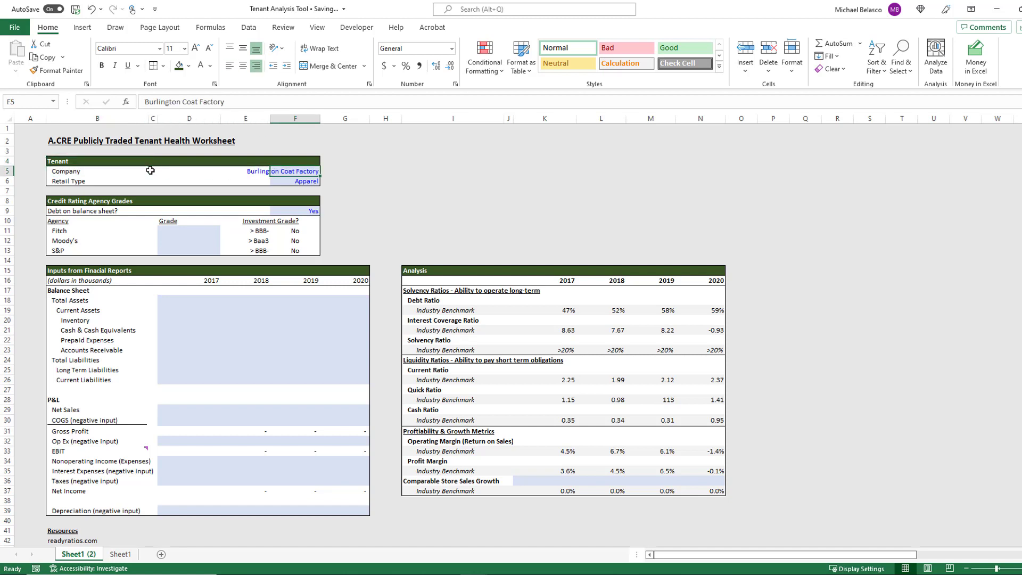
key("Down")
Switch the tenant's Retail Type to Grocery and back to Apparel
left_click(80, 182)
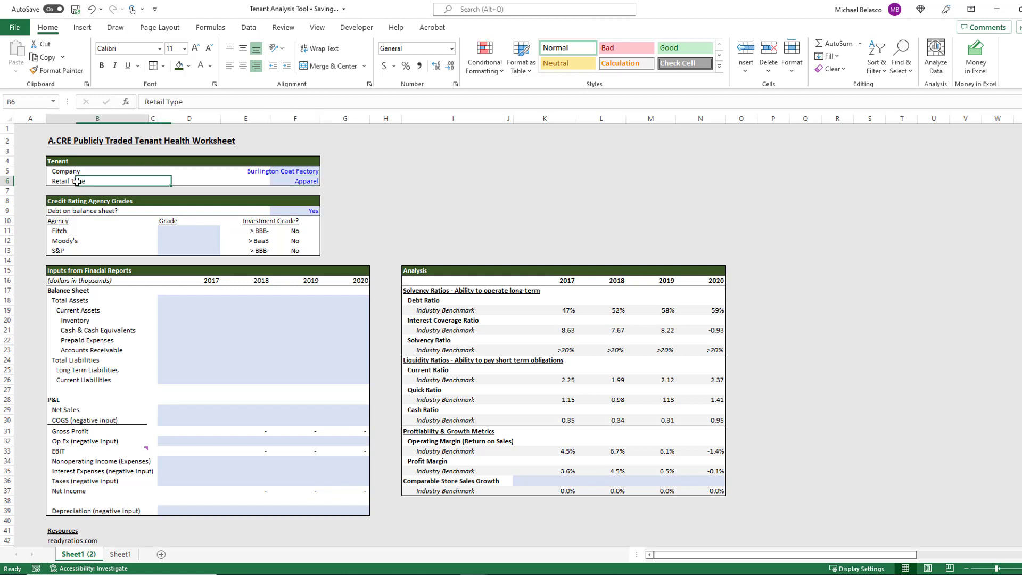
left_click(292, 187)
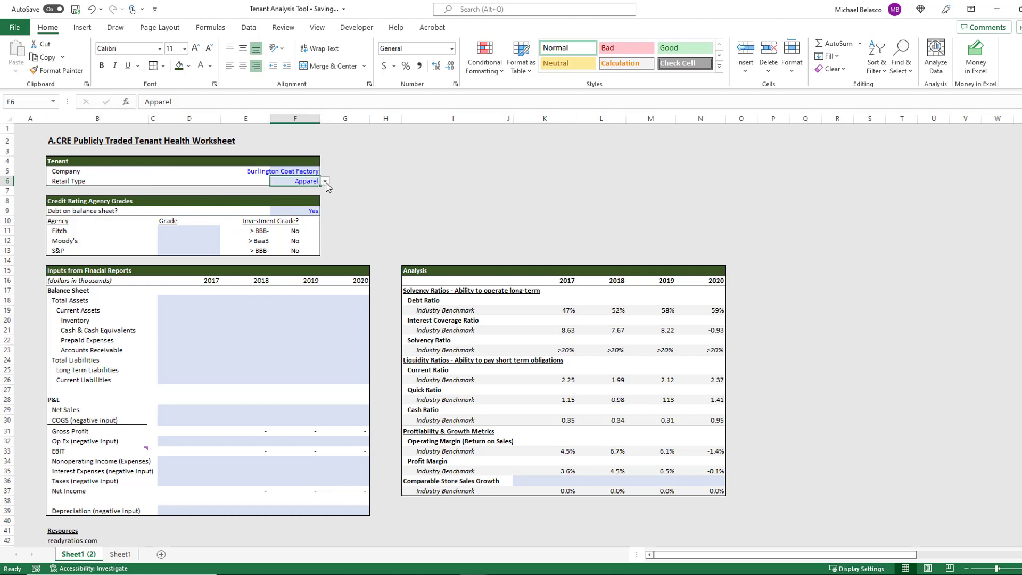
left_click(325, 181)
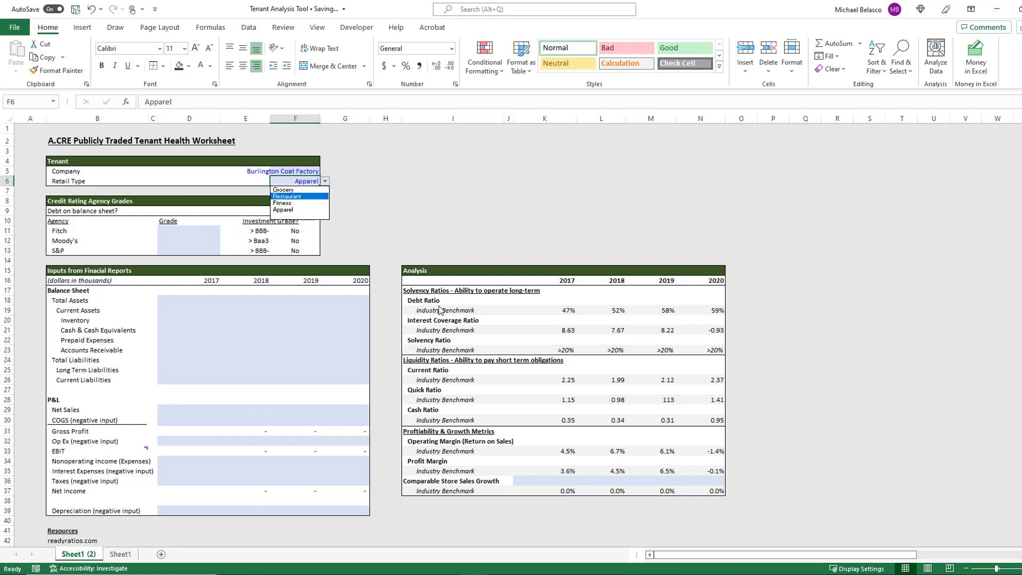
left_click(283, 190)
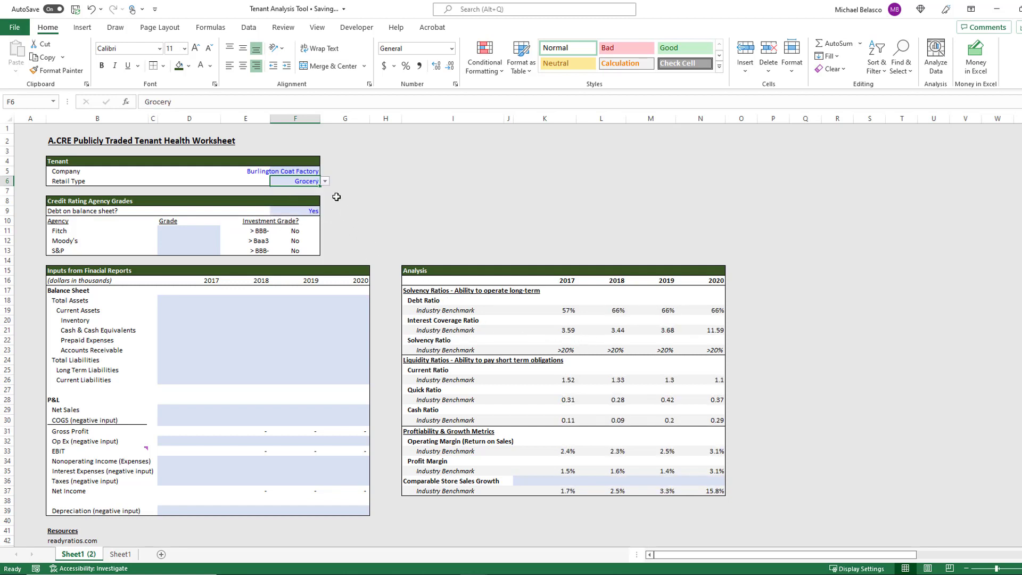
left_click(325, 182)
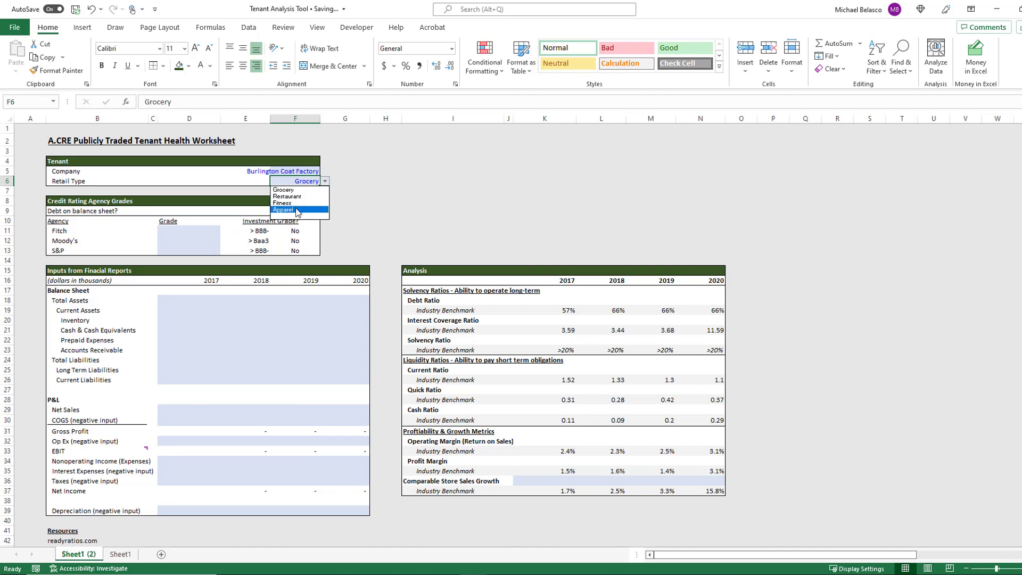
left_click(298, 210)
Examine the industry benchmark table in the Data area that corresponds to the selected retail type
left_click(383, 210)
scroll(327, 239, "down", 14)
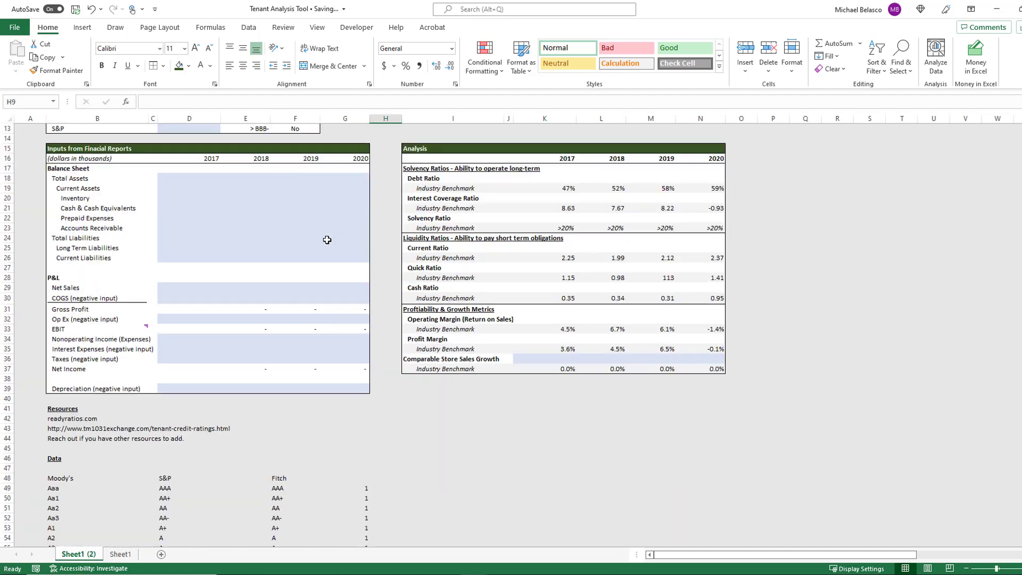
scroll(327, 240, "down", 2)
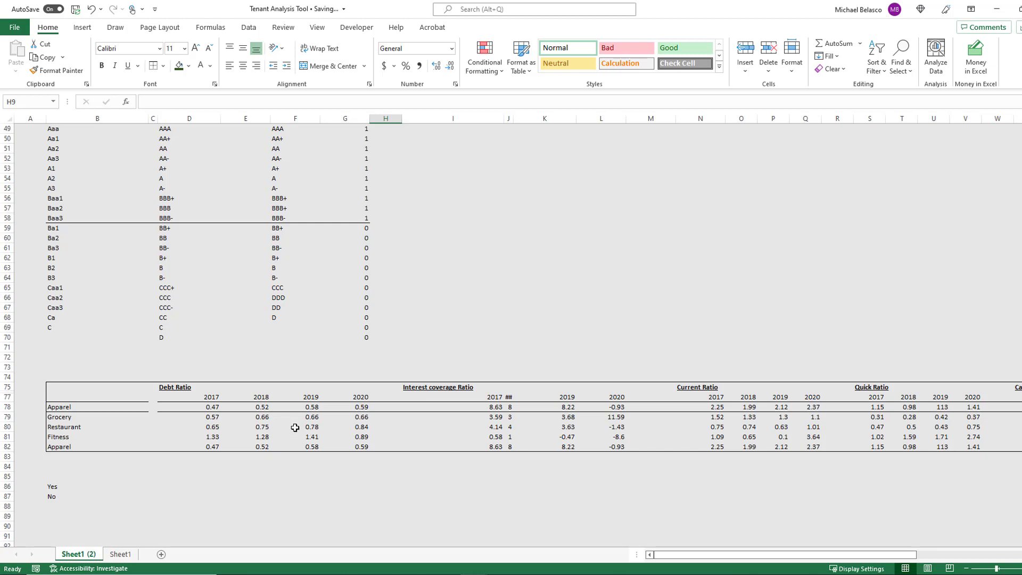
left_click(75, 418)
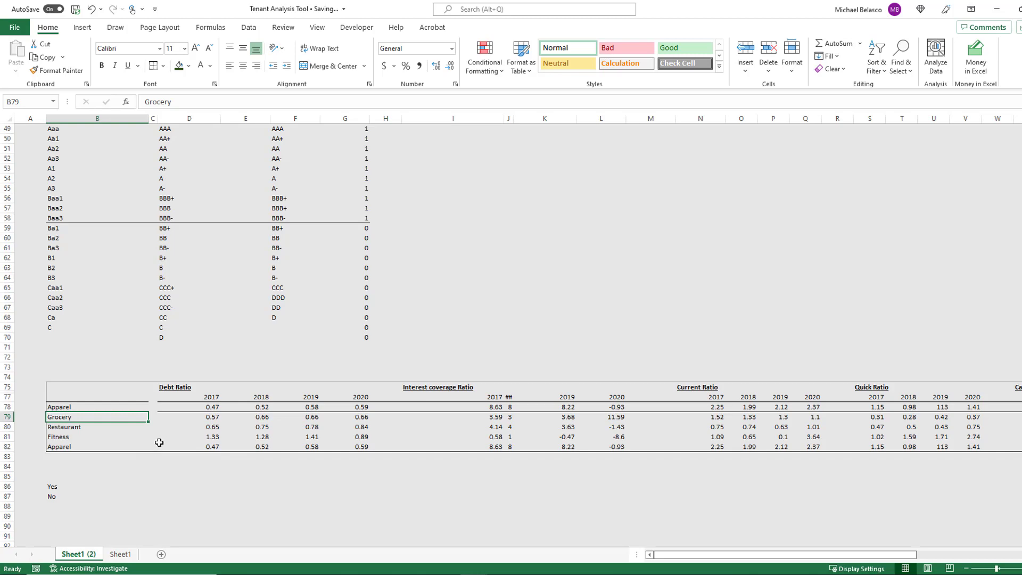
scroll(150, 445, "up", 1)
scroll(150, 444, "up", 15)
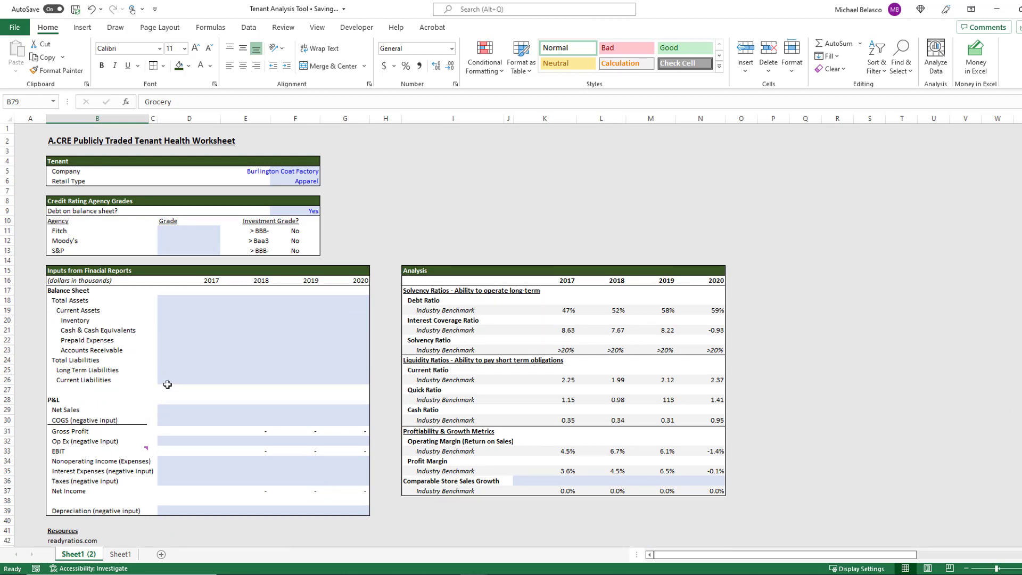
left_click(288, 184)
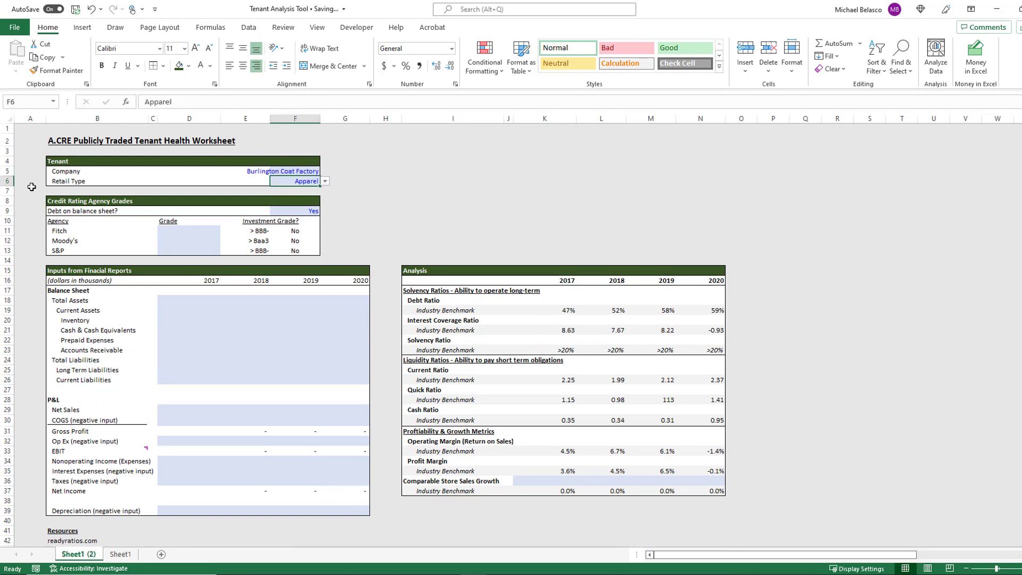
Switch "Debt on balance sheet?" in the Credit Rating Agency Grades section to No and back to Yes
left_click(68, 200)
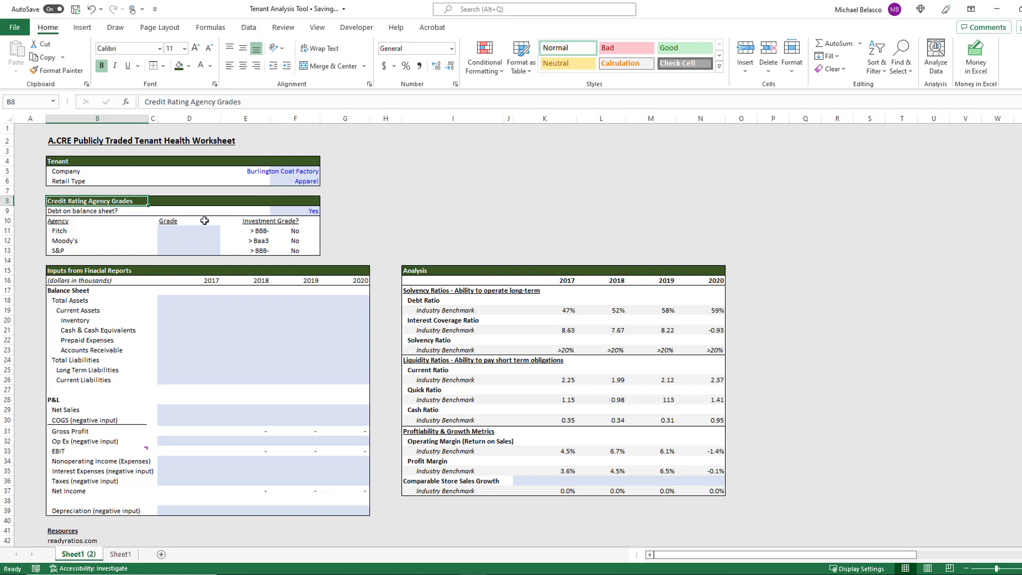
left_click(290, 210)
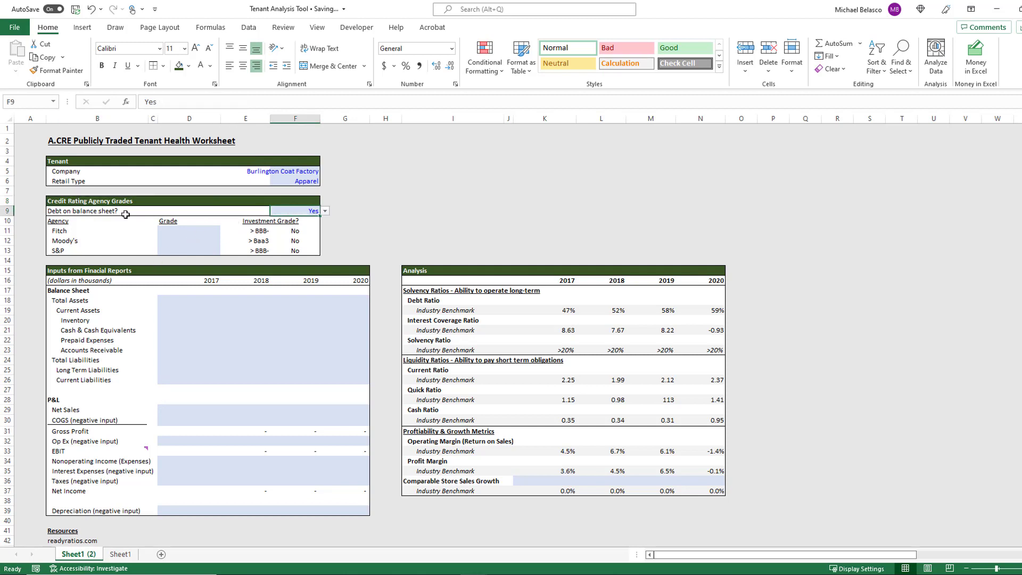
left_click(324, 211)
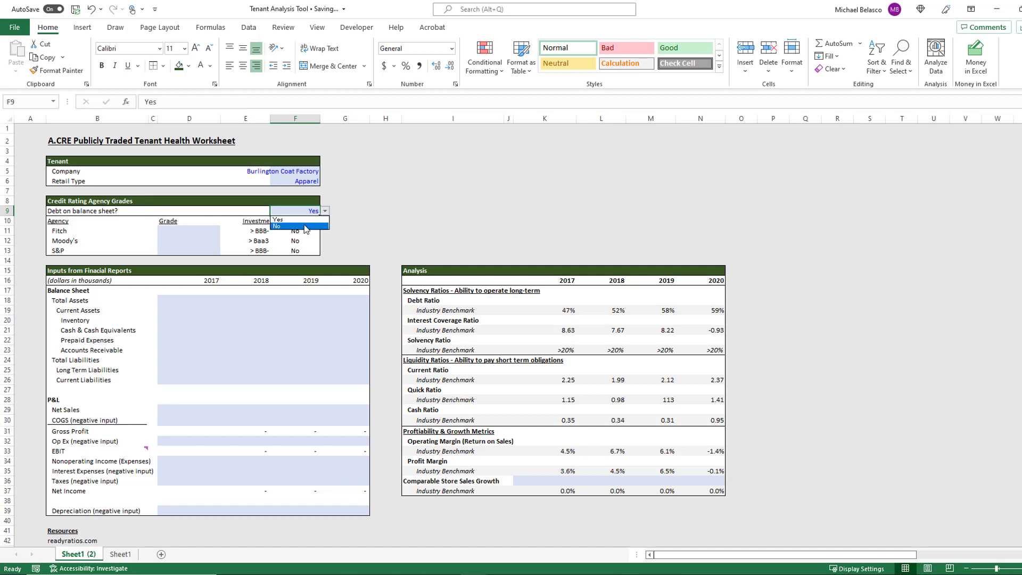
left_click(306, 226)
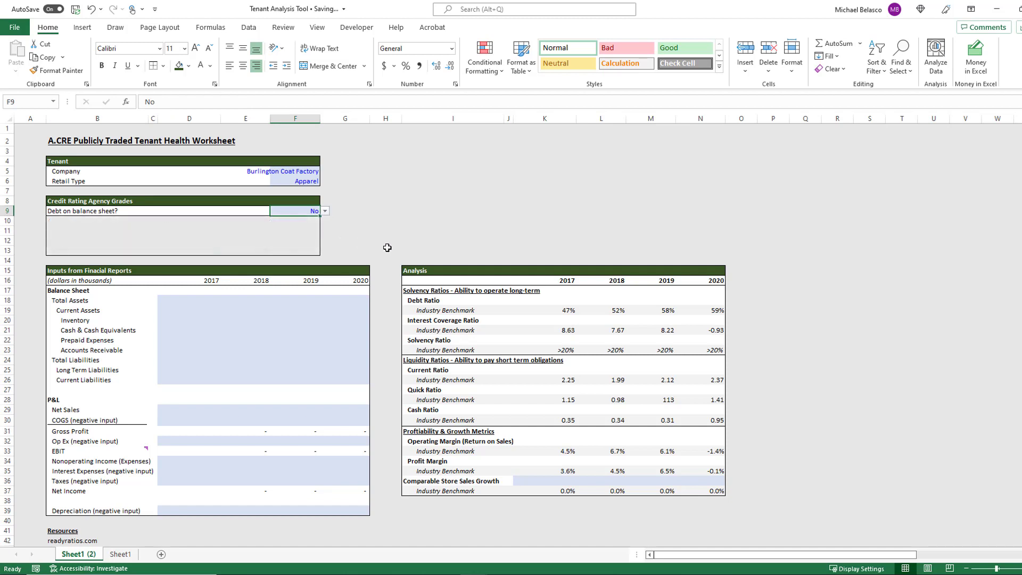
left_click(325, 211)
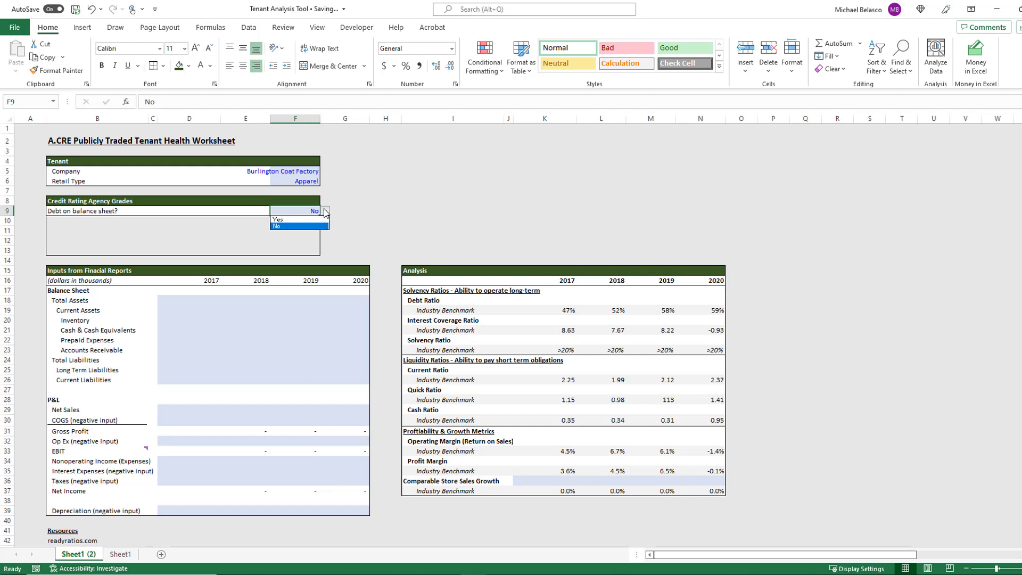
left_click(297, 221)
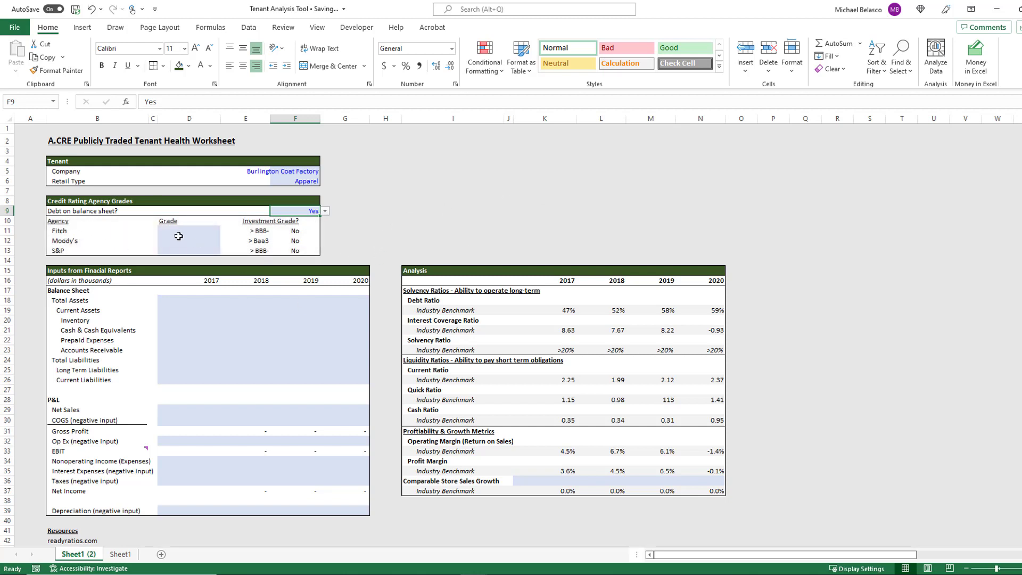
Examine the Fitch, Moody's and S&P rows, the Fitch grade choices and the investment-grade thresholds
left_click(112, 224)
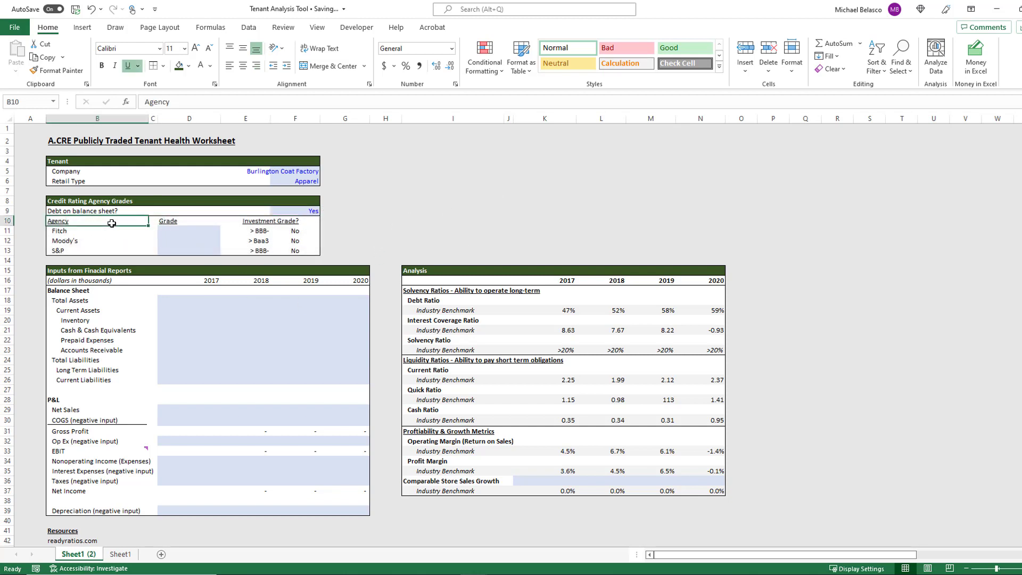
left_click(82, 231)
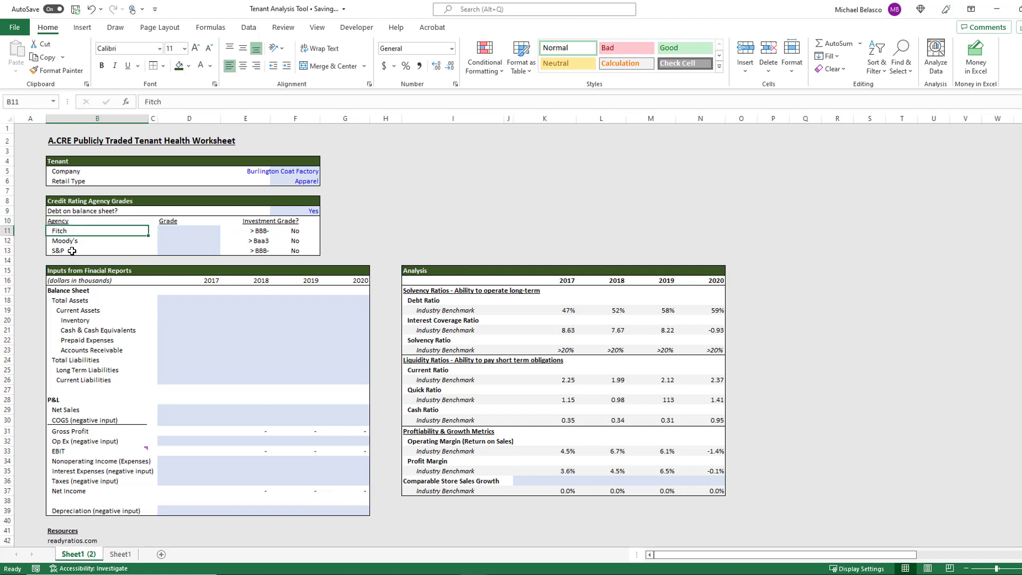
left_click(72, 250)
left_click(169, 231)
left_click(225, 230)
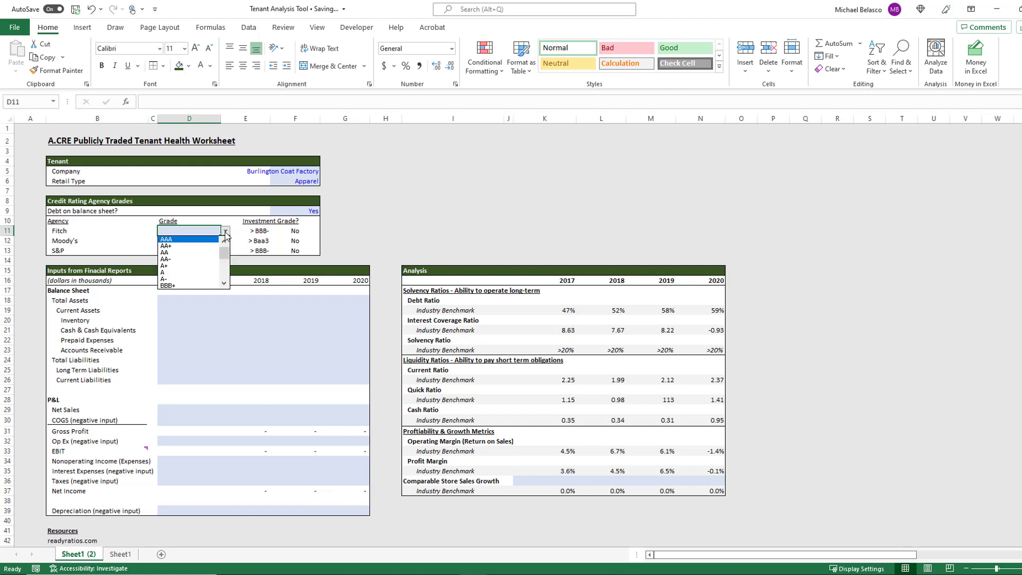
key("Escape")
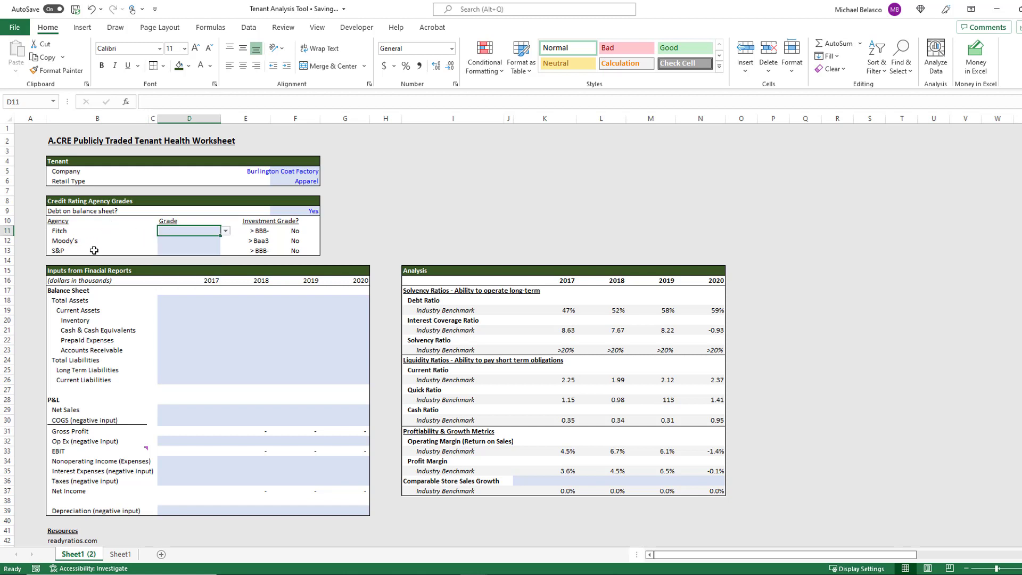
left_click(260, 230)
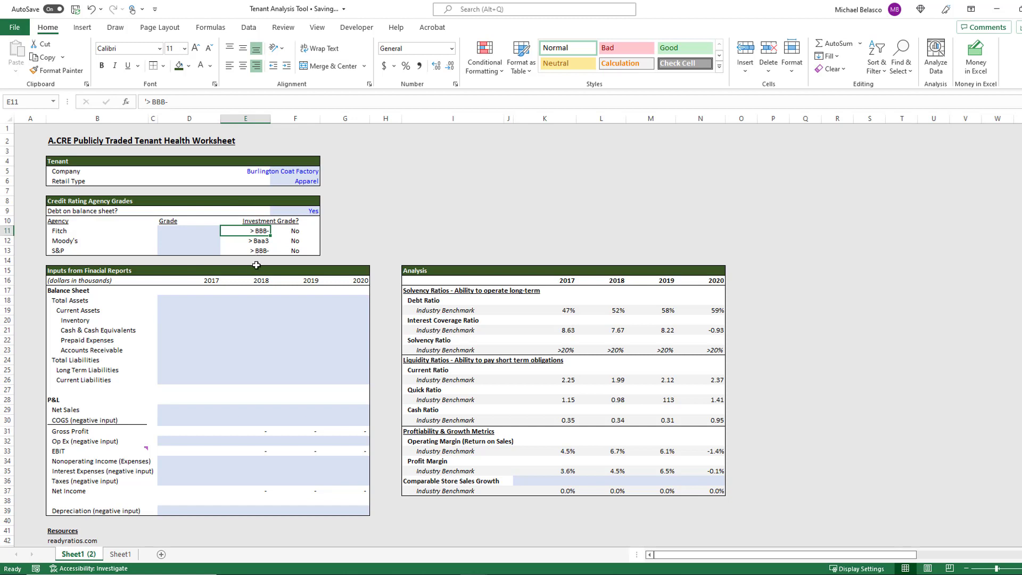
left_click(255, 243)
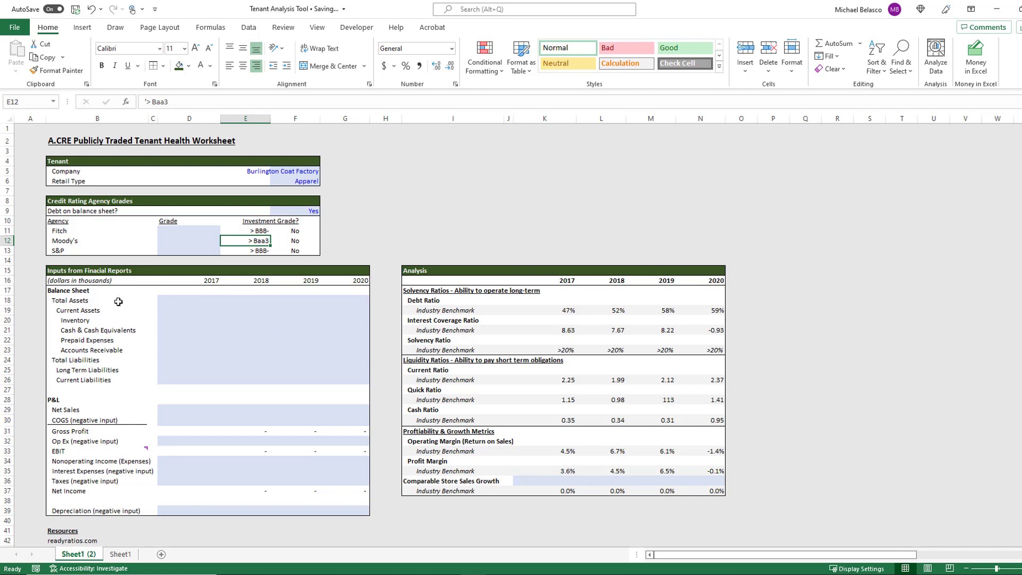
Examine the Moody's, S&P and Fitch rating scales in the Data area, including the Moody's investment-grade ratings
scroll(144, 332, "down", 12)
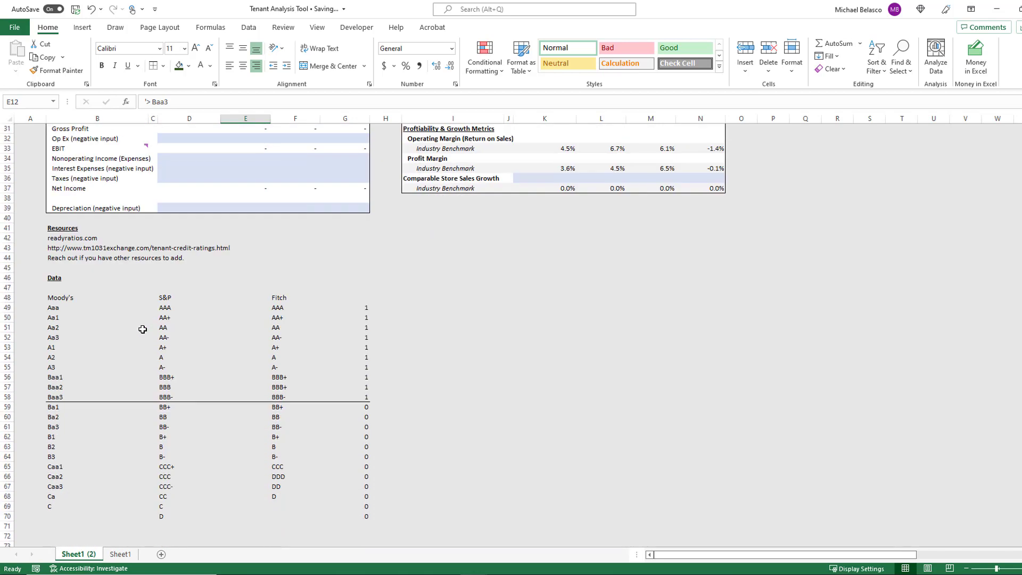
left_click(71, 260)
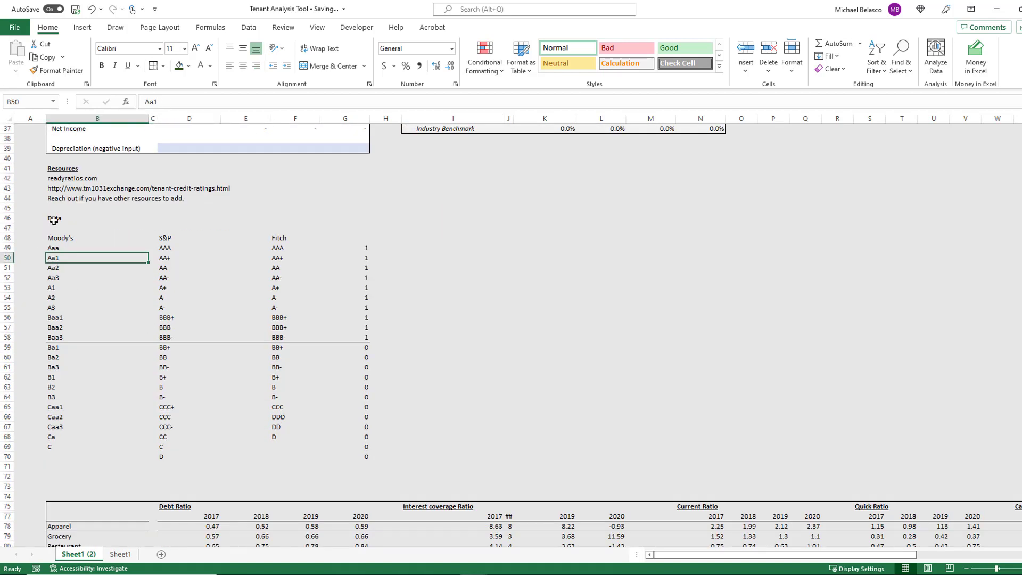
left_click(54, 221)
left_click(54, 238)
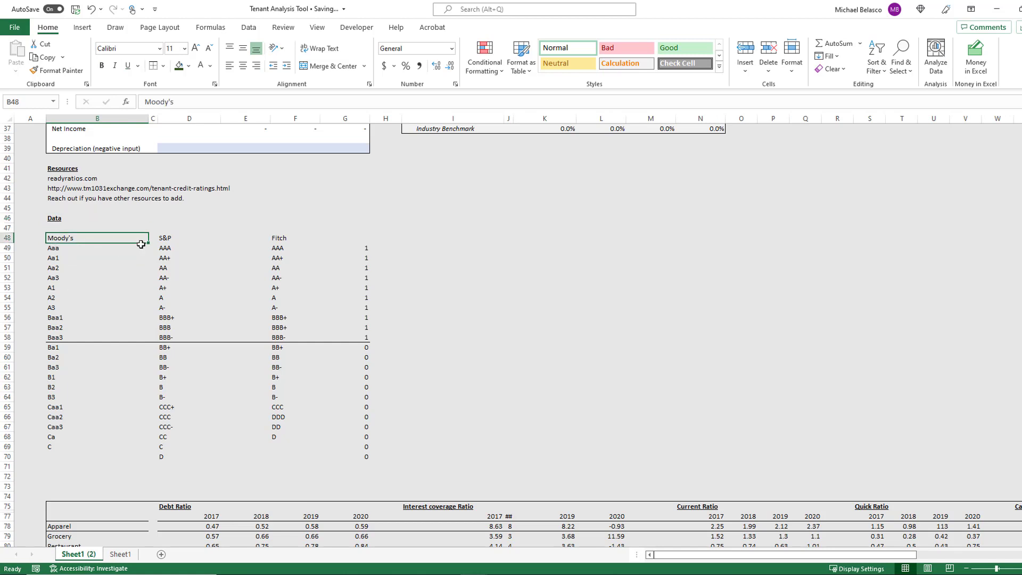
left_click(176, 239)
left_click(278, 237)
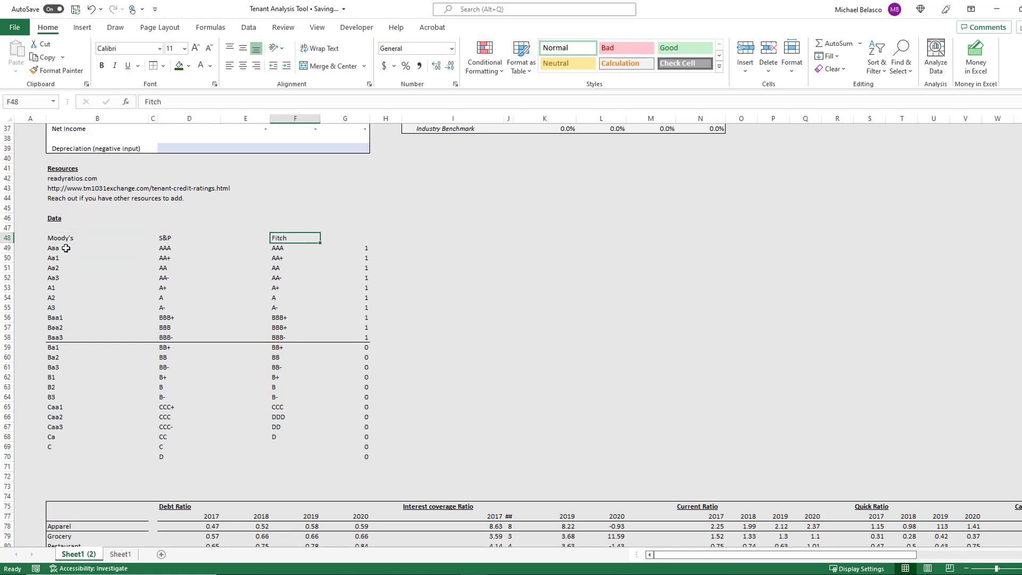
left_click_drag(53, 247, 61, 338)
left_click(61, 338)
left_click(57, 328)
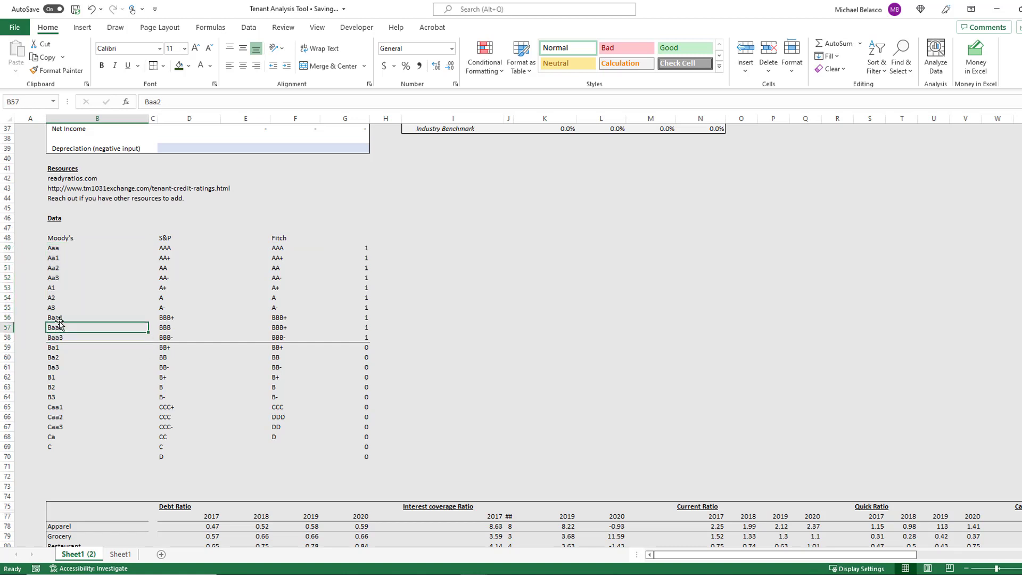
left_click(56, 318)
left_click(56, 295)
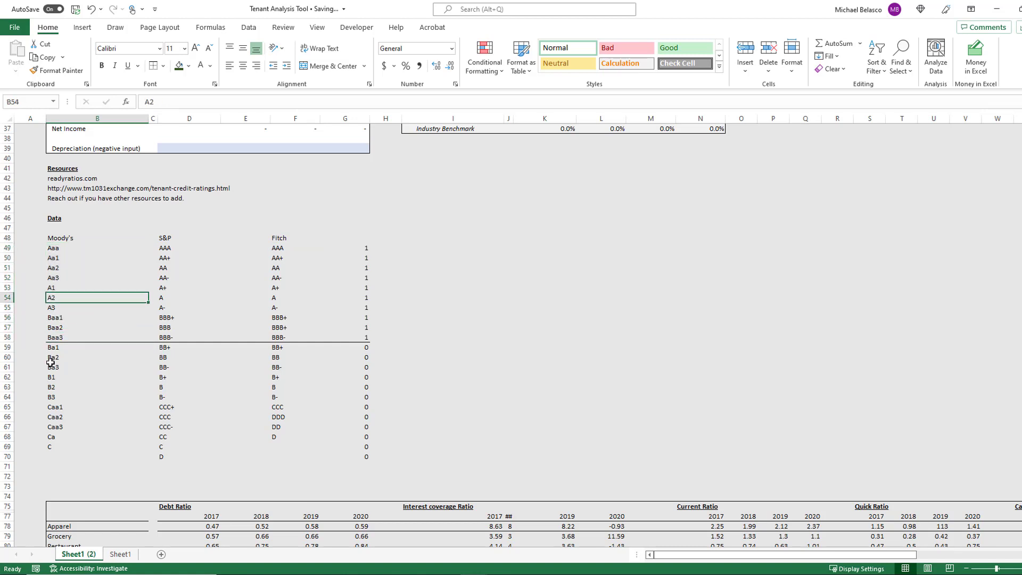
Examine the Moody's grades around the Baa3/Ba1 cutoff in the Data area against the Credit Rating Agency Grades section
left_click(50, 388)
left_click(52, 419)
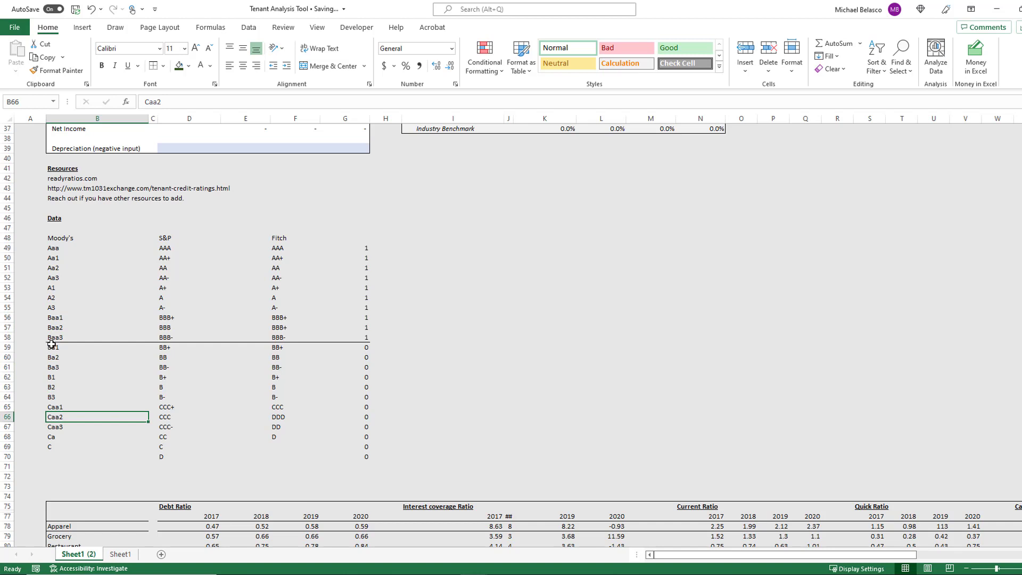
left_click(52, 346)
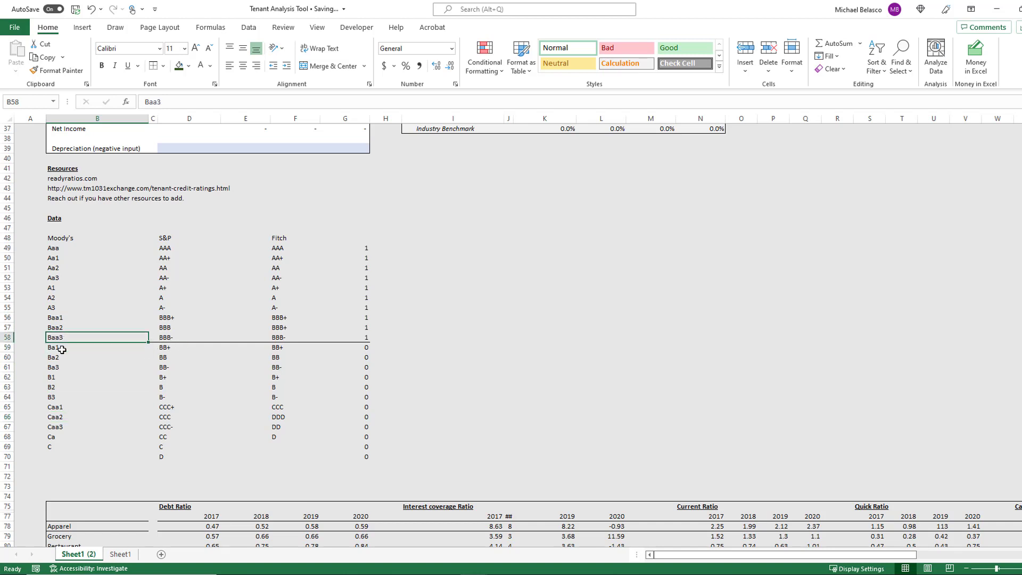
scroll(109, 361, "up", 12)
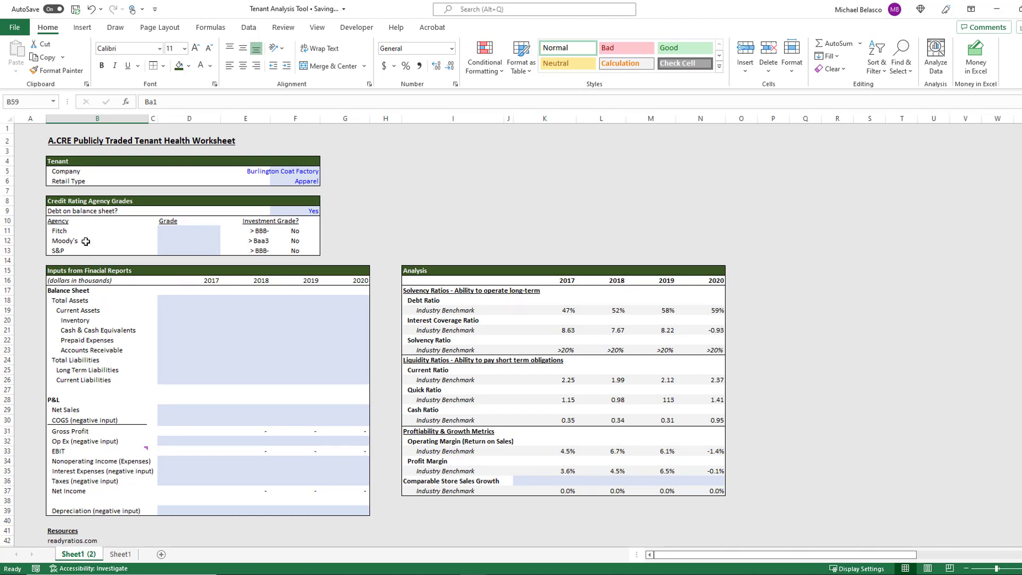
scroll(117, 308, "down", 7)
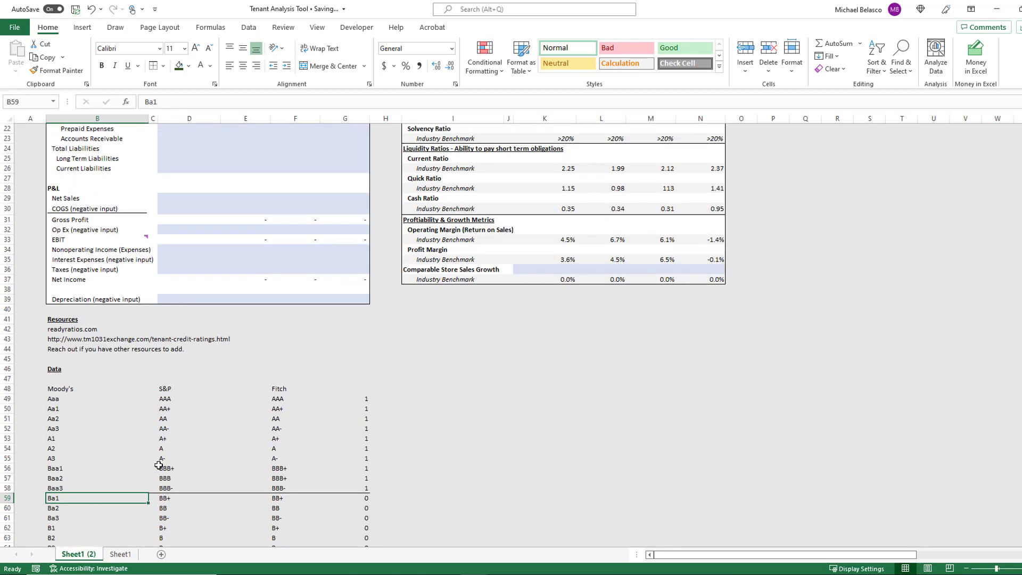
scroll(157, 464, "up", 7)
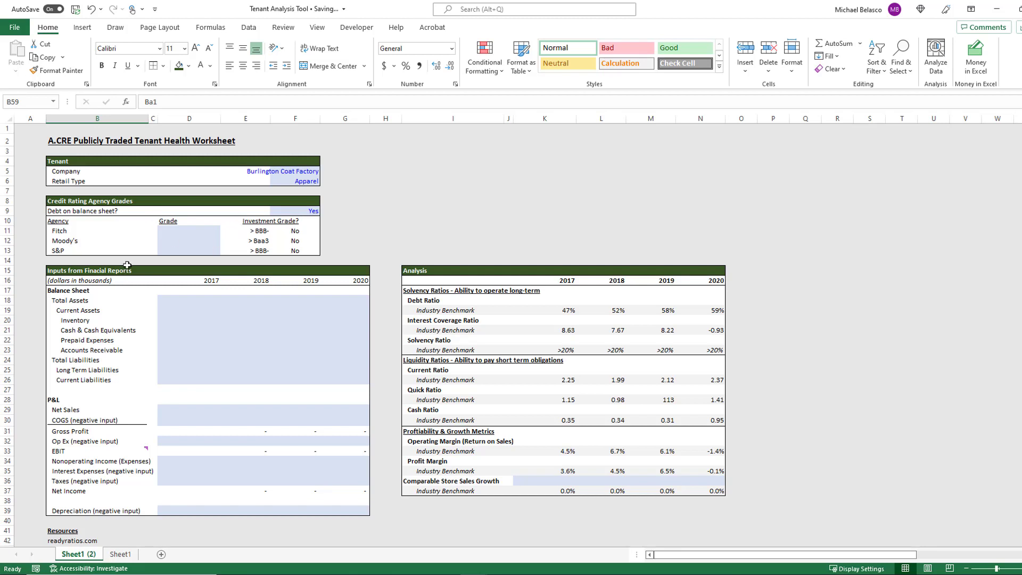
Examine the Inputs from Financial Reports section and Burlington's Form 10-K in the browser, and return to the Excel worksheet
left_click(88, 271)
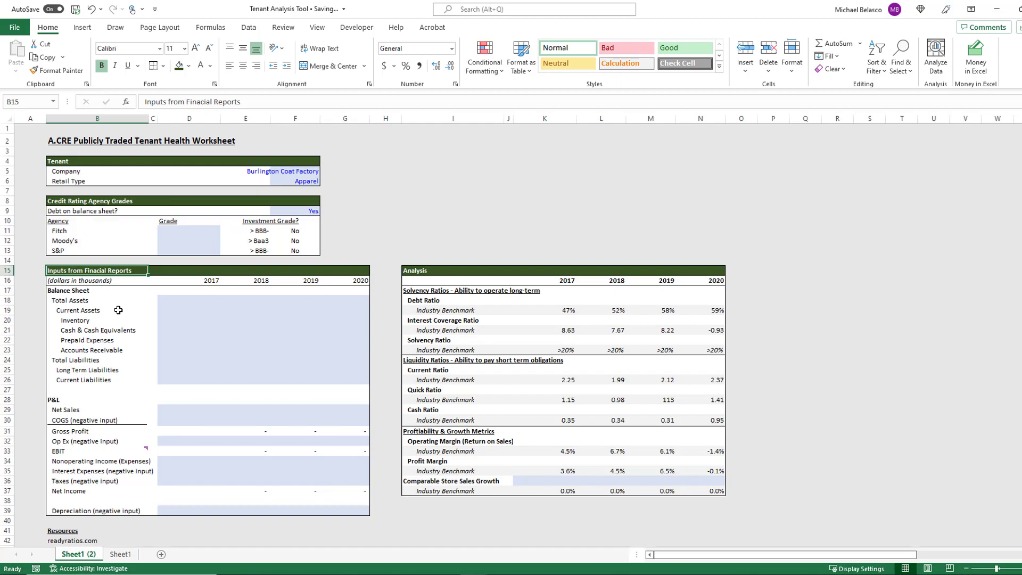
key("alt+Tab")
key("alt+Tab")
key("alt+Tab")
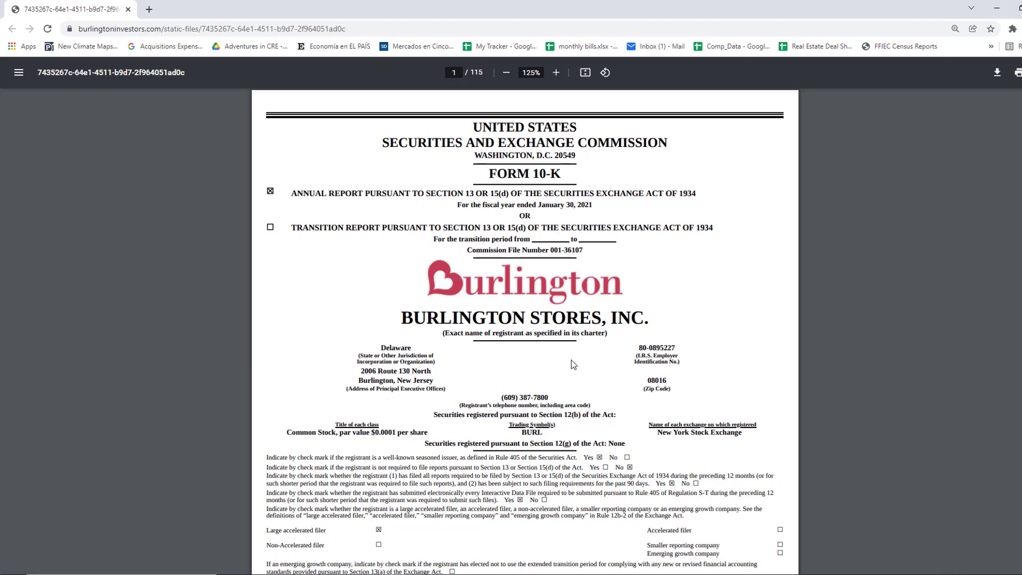
key("alt+Tab")
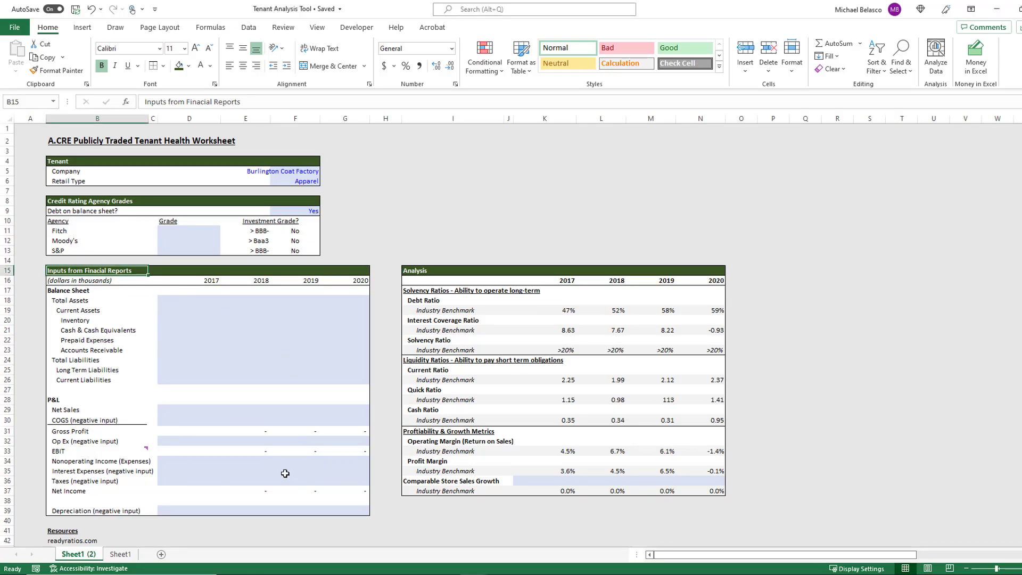
Examine the debt ratio cells in the Analysis section and the industry benchmark table in the Data area
left_click(568, 297)
left_click(631, 300)
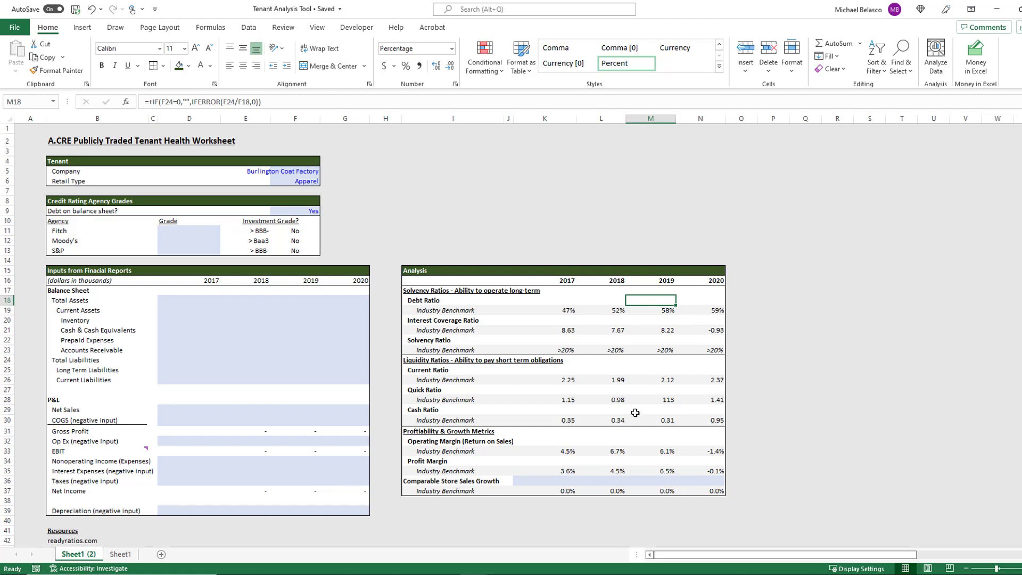
left_click(221, 331)
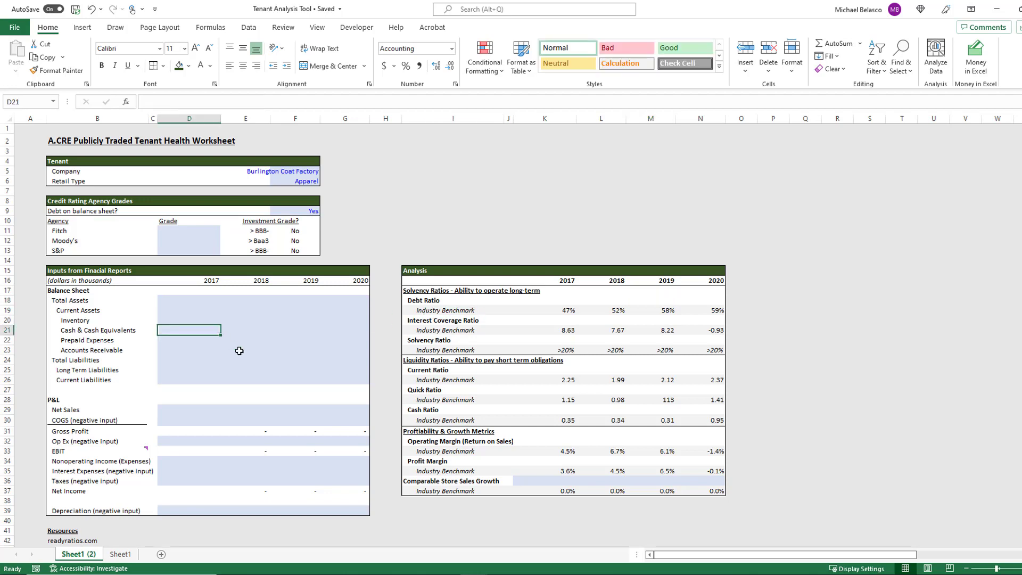
scroll(256, 357, "down", 11)
scroll(367, 469, "down", 3)
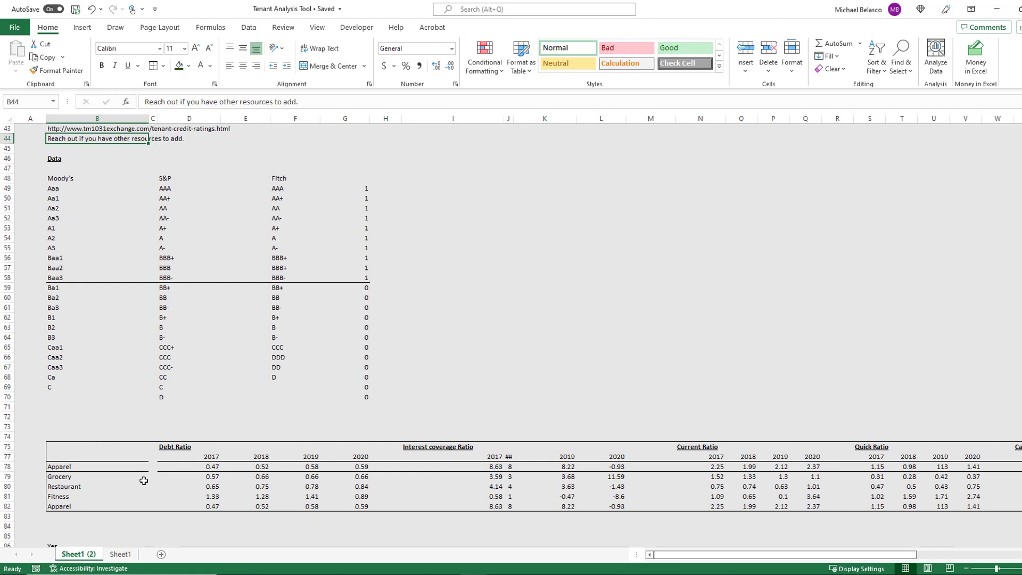
left_click(222, 482)
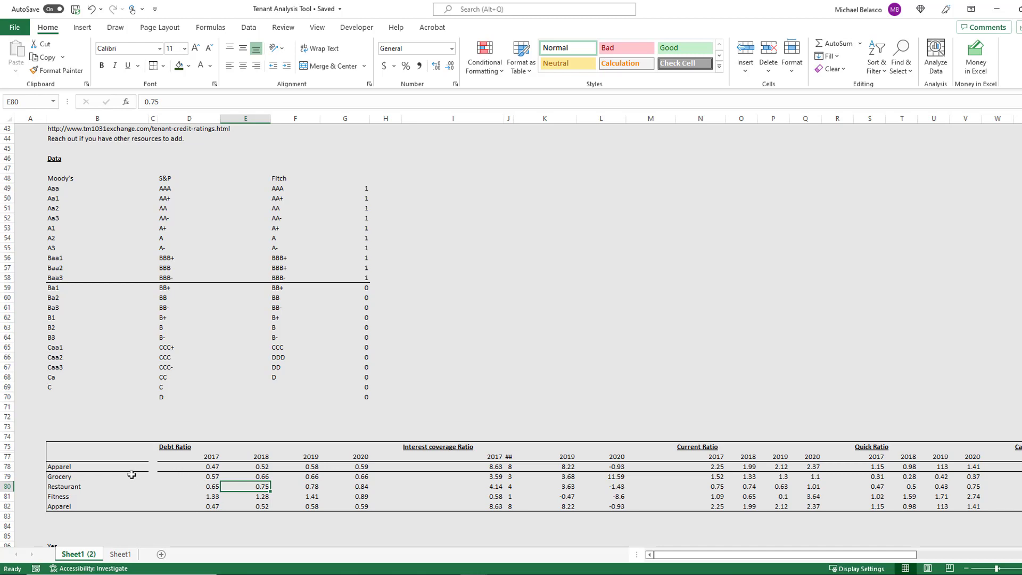
scroll(132, 475, "up", 14)
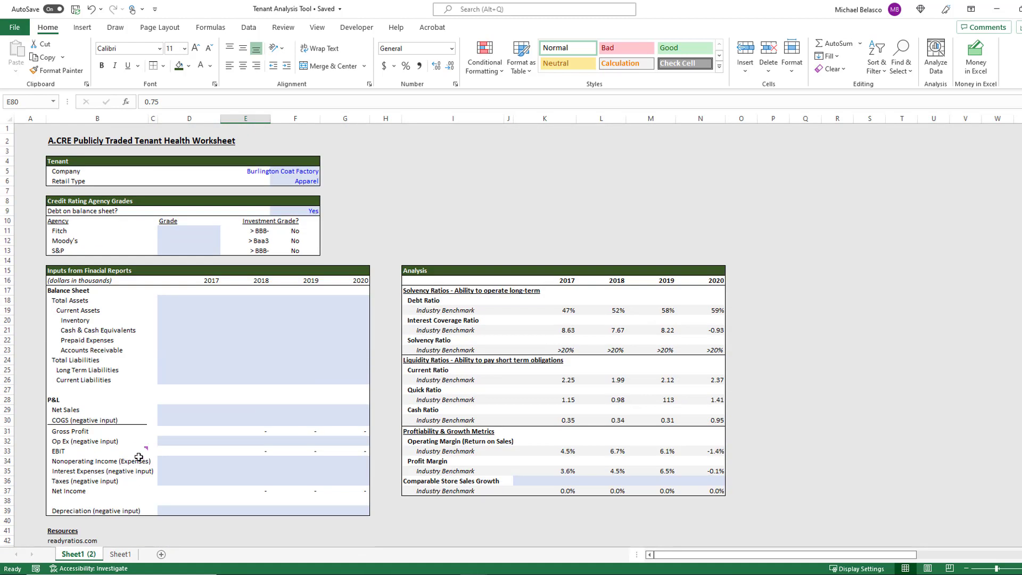
Search Burlington's Form 10-K in the browser for "total assets" and go through the matches to the Selected Financial Data table
mouse_move(139, 457)
scroll(212, 266, "down", 1)
left_click(212, 267)
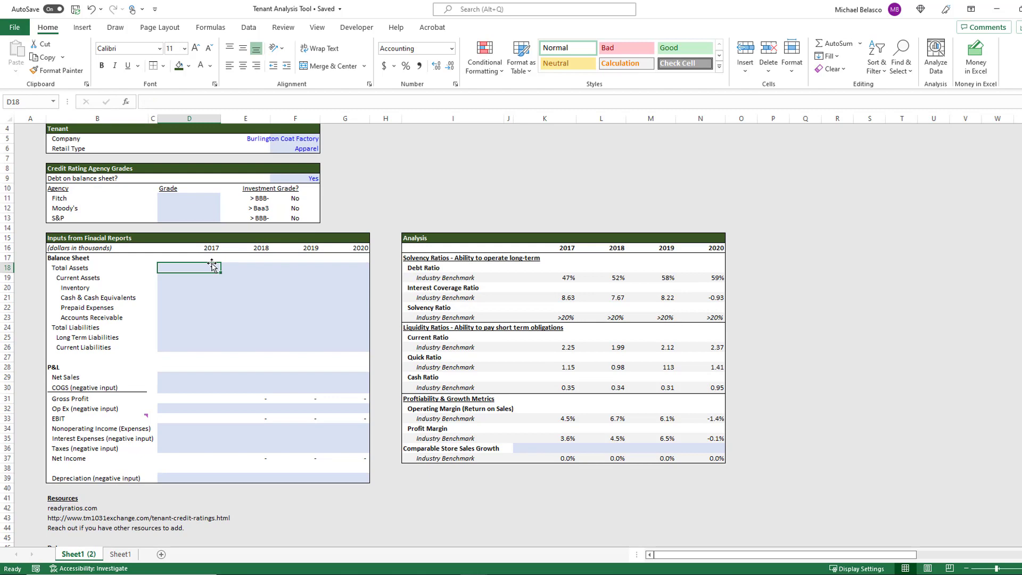
key("alt+Tab")
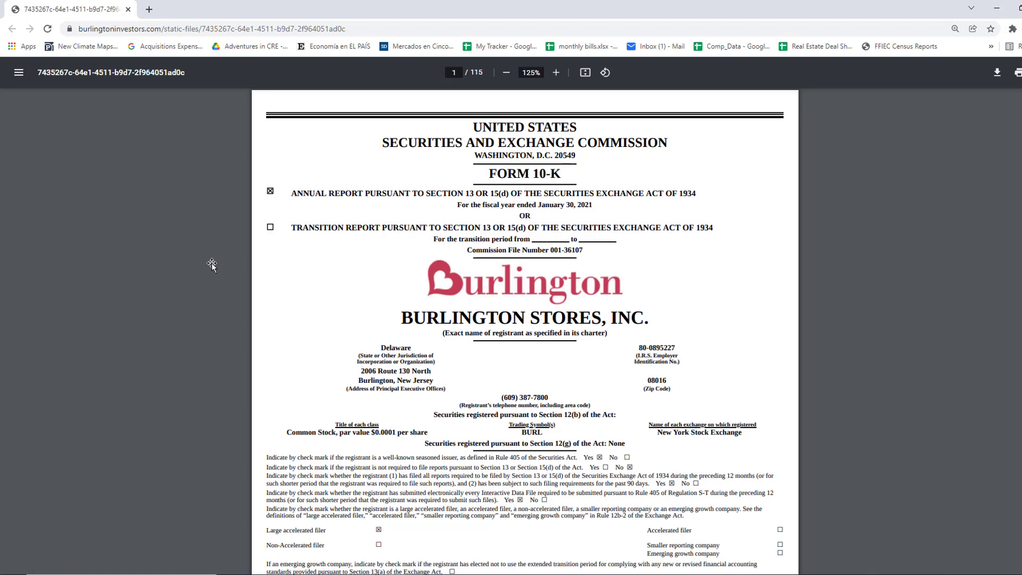
key("ctrl+f")
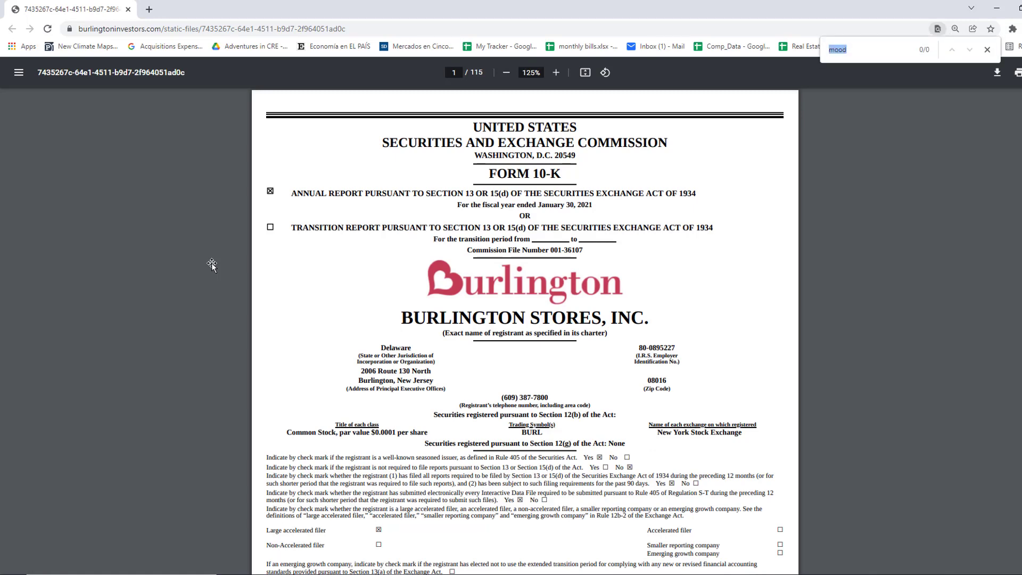
type("total ")
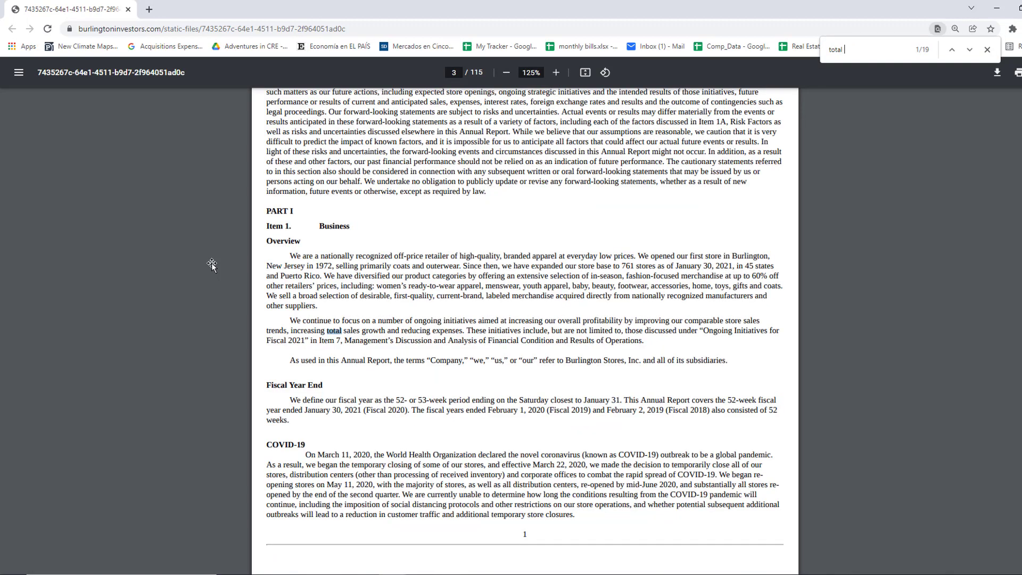
type("assets")
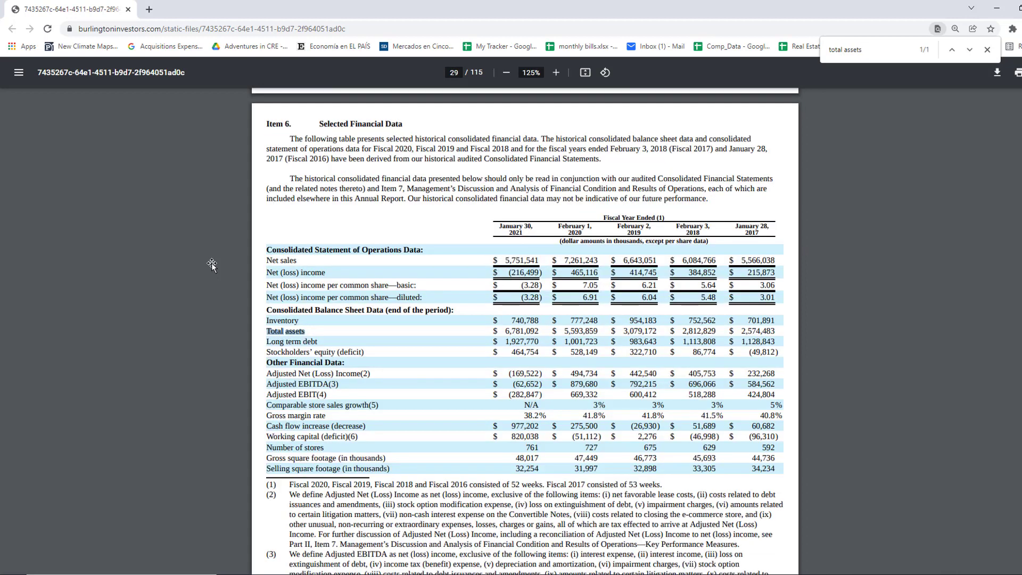
key("Return")
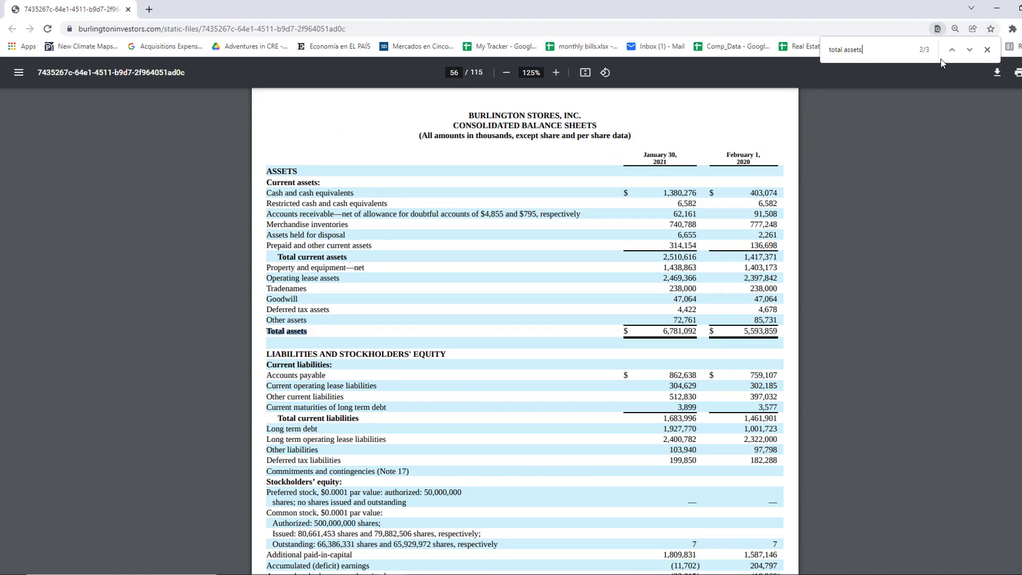
key("Return")
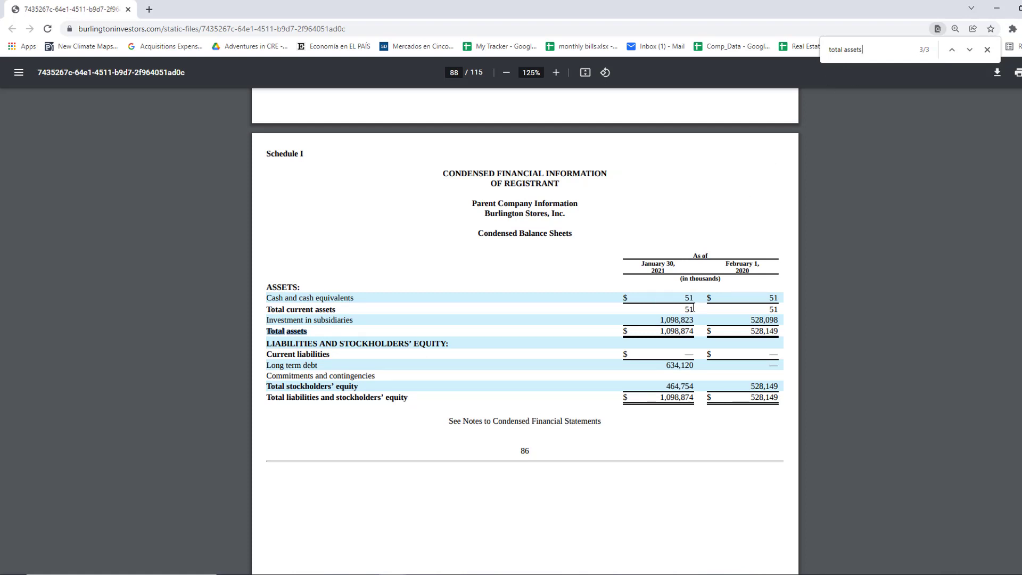
key("Return")
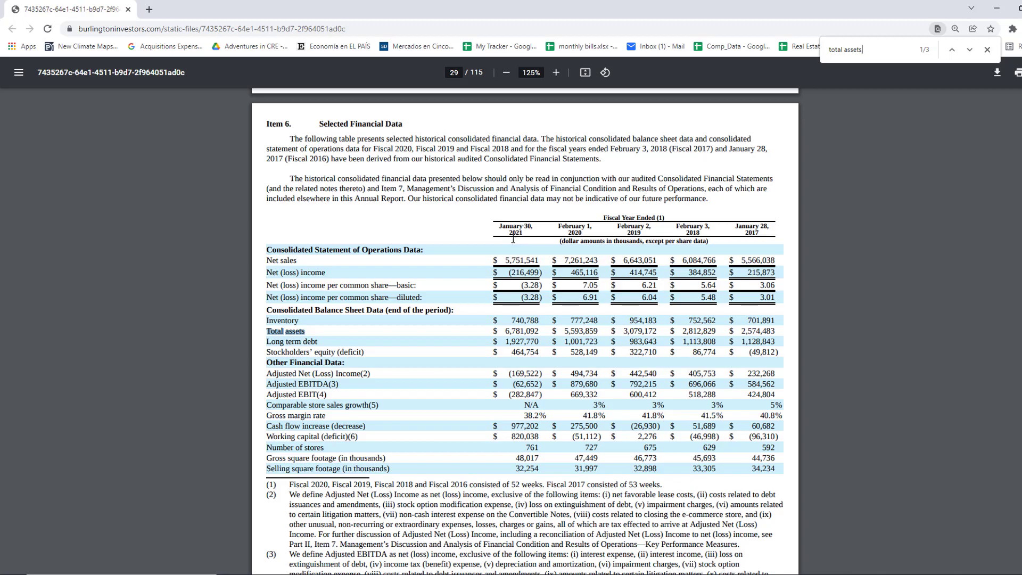
Fill the Total Assets row in the Excel worksheet with 2812829 for 2017, 3079172 for 2018, 5593859 for 2019 and 6781092 for 2020
key("alt+Tab")
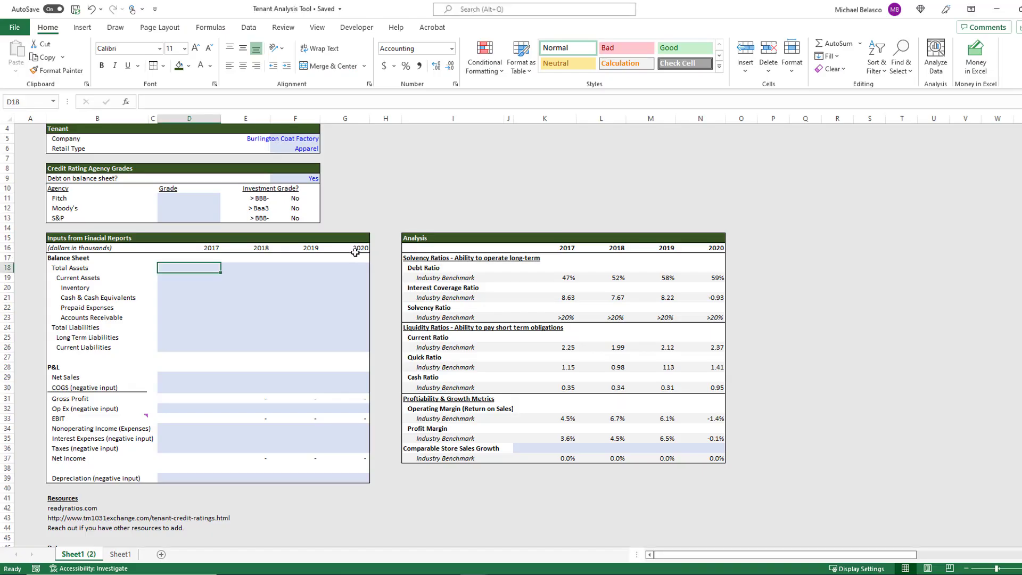
key("alt+Tab")
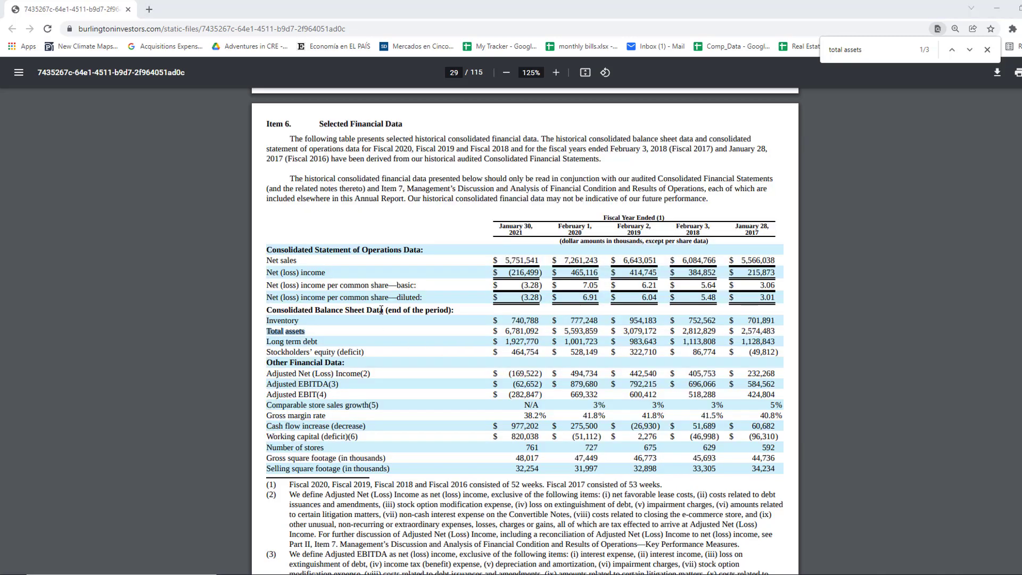
key("alt+Tab")
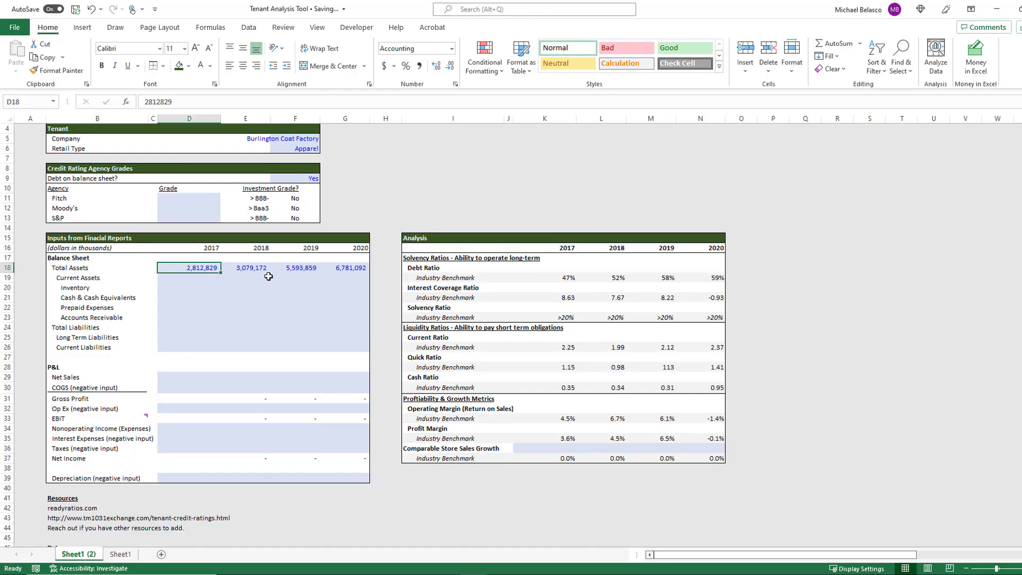
Search the Form 10-K in the browser for "current assets" and go through the matches to the Consolidated Balance Sheets
key("alt+Tab")
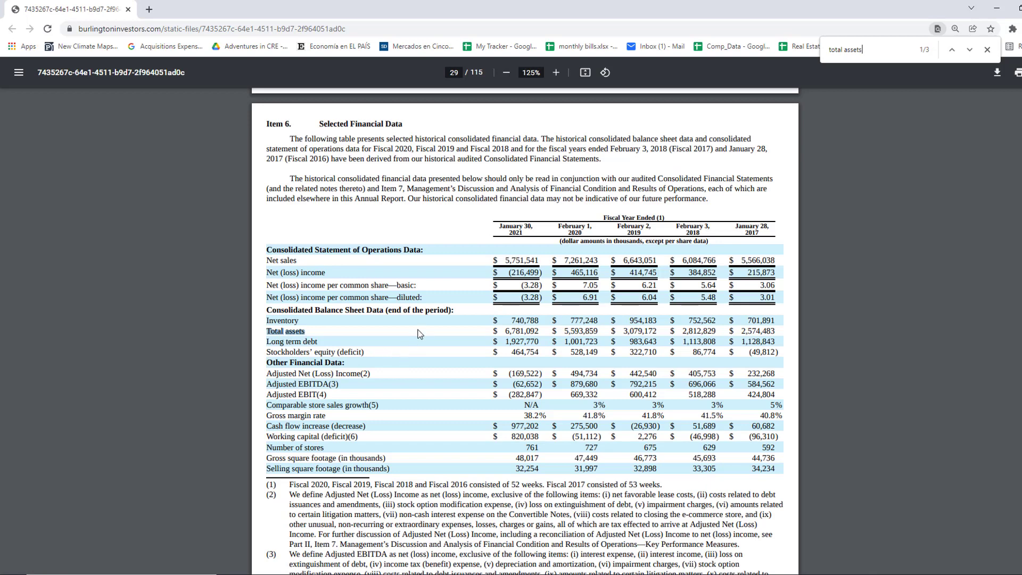
double_click(838, 49)
type("current")
key("Return")
key("Return")
key("Return")
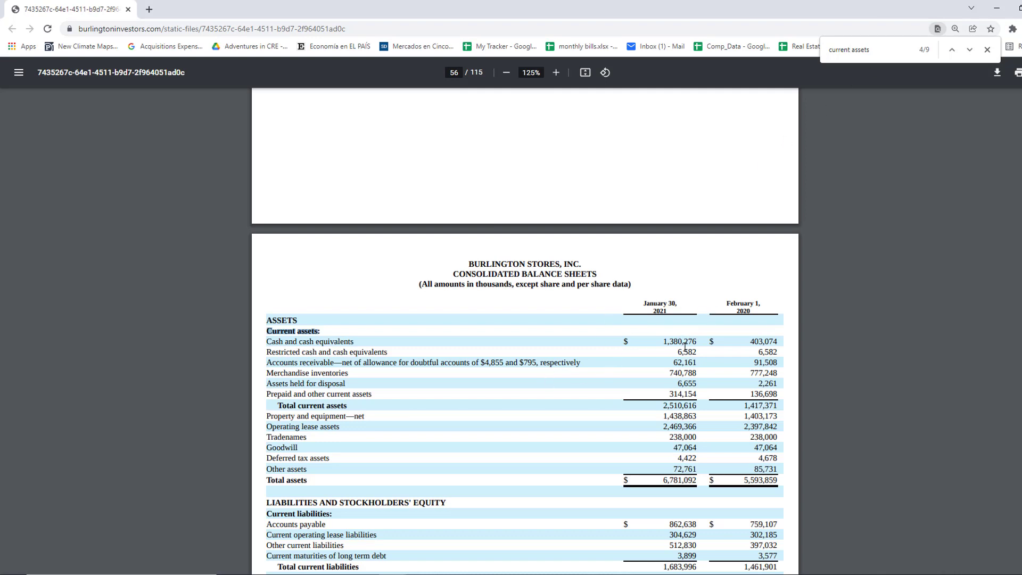
key("Return")
key("Return")
key("Return")
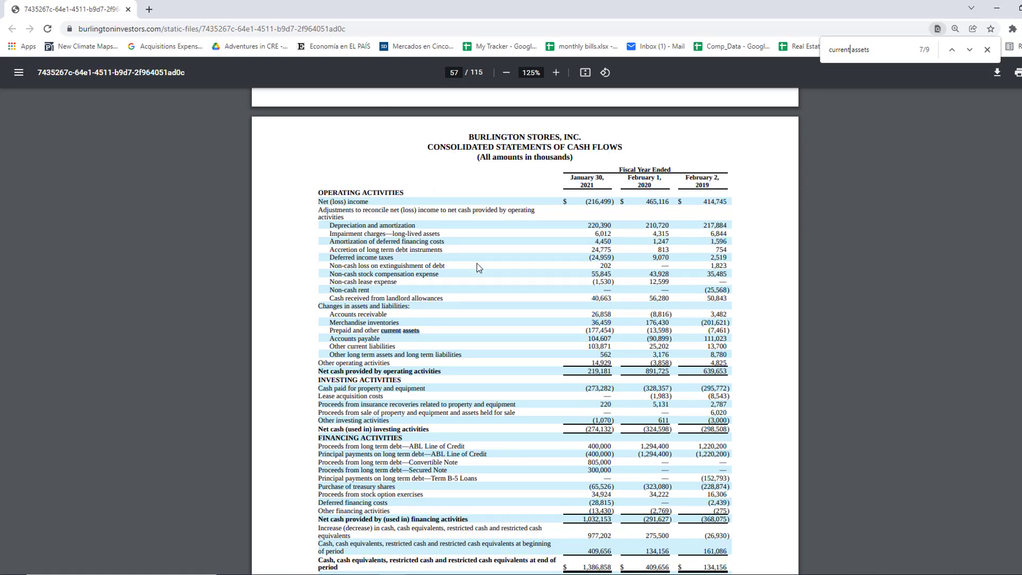
key("Return")
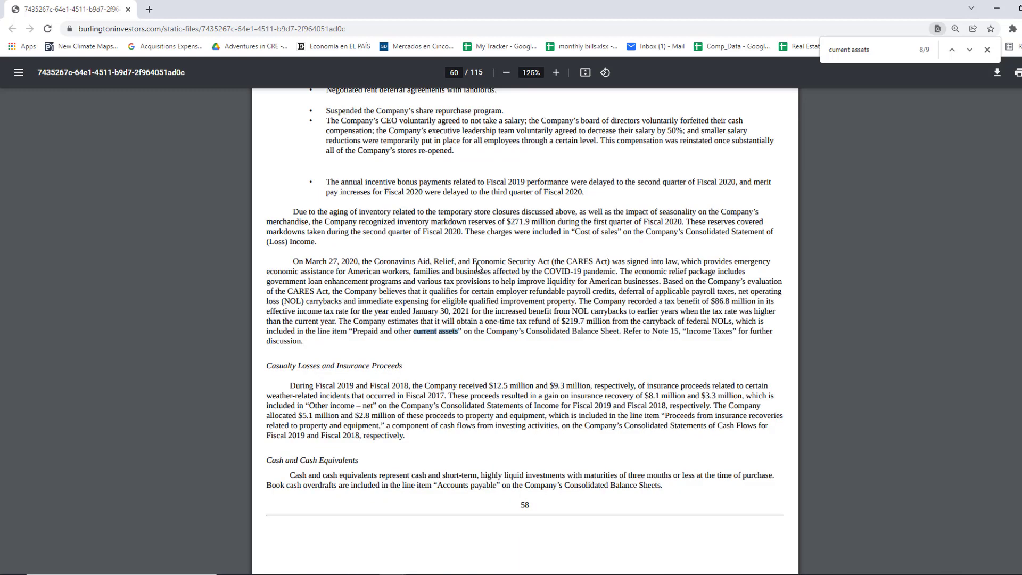
key("Return")
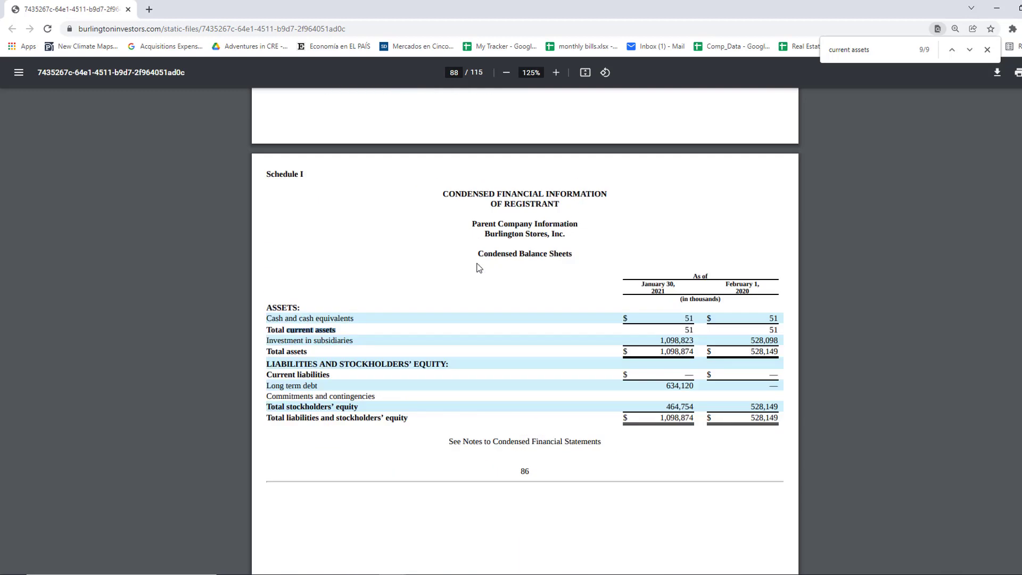
key("Return")
key("Return")
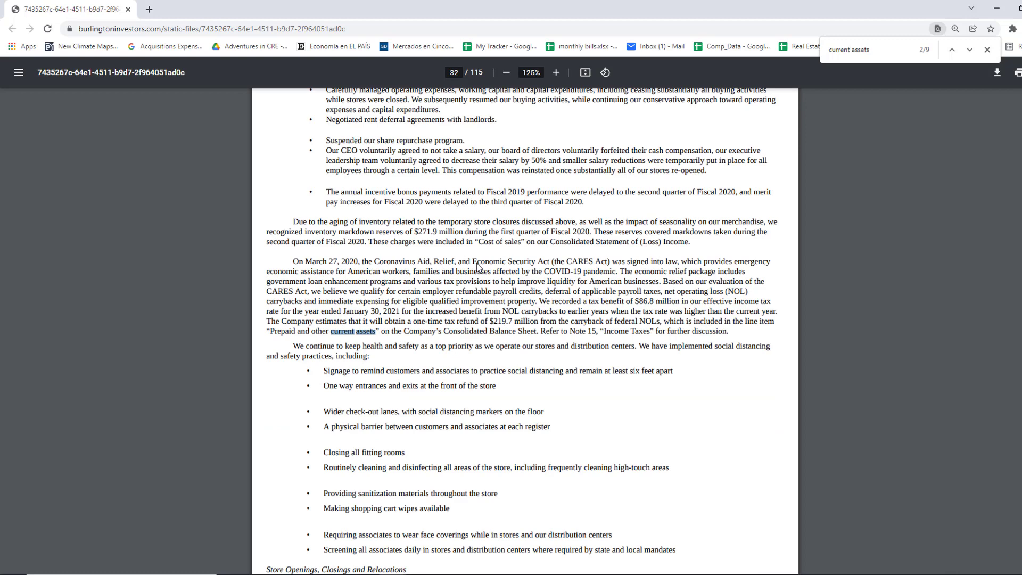
key("Return")
key("Return")
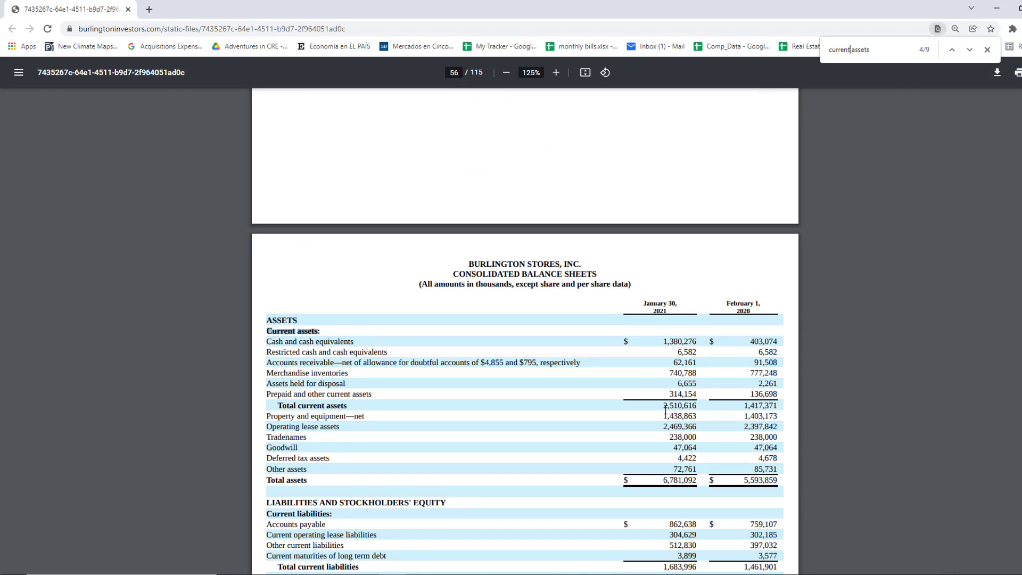
Enter 2510616 as the 2020 Current Assets in the Excel worksheet's balance sheet inputs
key("alt+Tab")
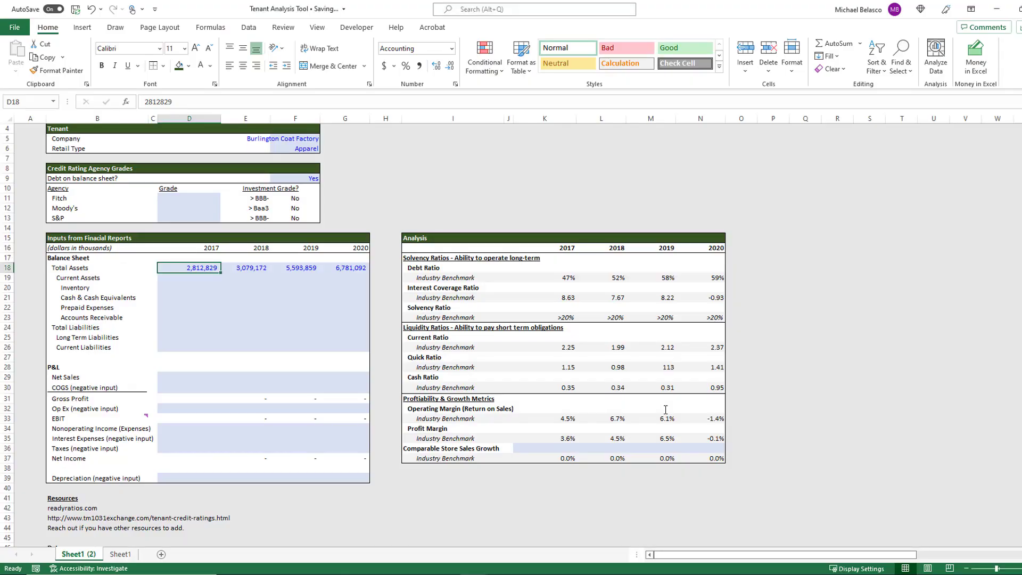
key("Right")
key("Right")
key("Right")
key("Down")
type("25106")
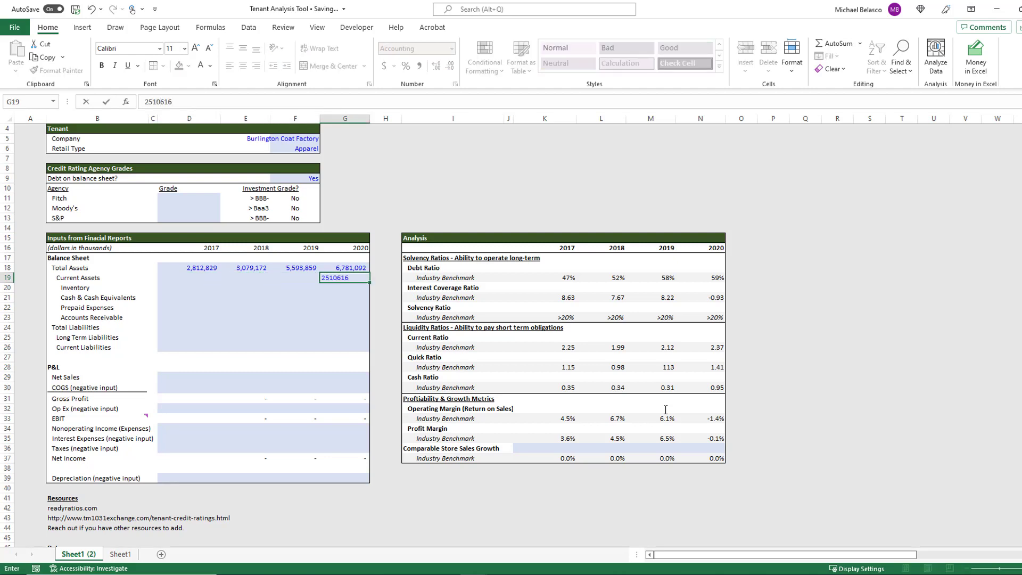
key("Return")
Take the prior-year total current assets from the Form 10-K balance sheet in the browser and enter 1417371 as 2019 Current Assets in Excel
key("alt+Tab")
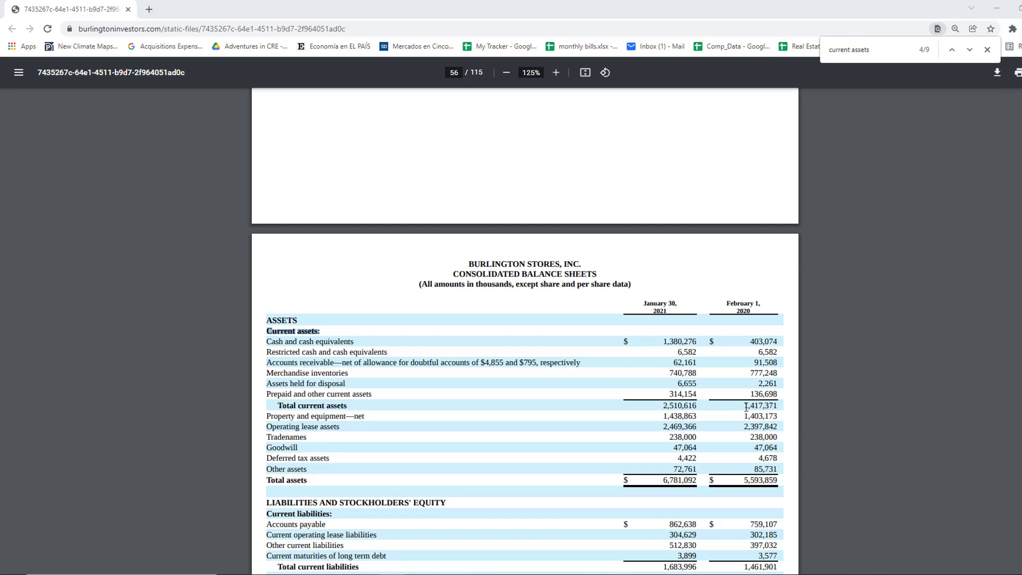
key("alt+Tab")
type("1417371")
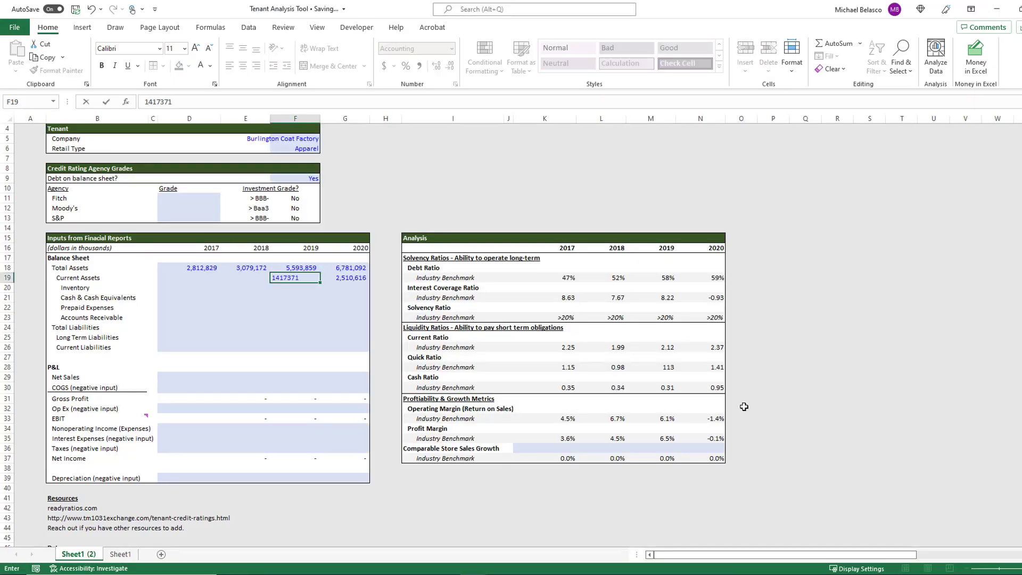
key("Return")
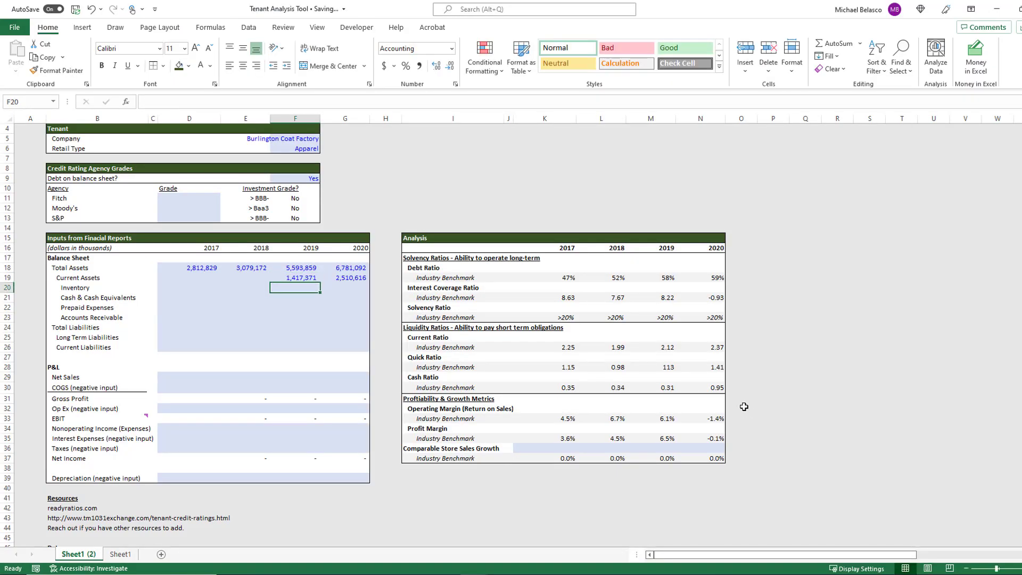
key("Up")
key("Left")
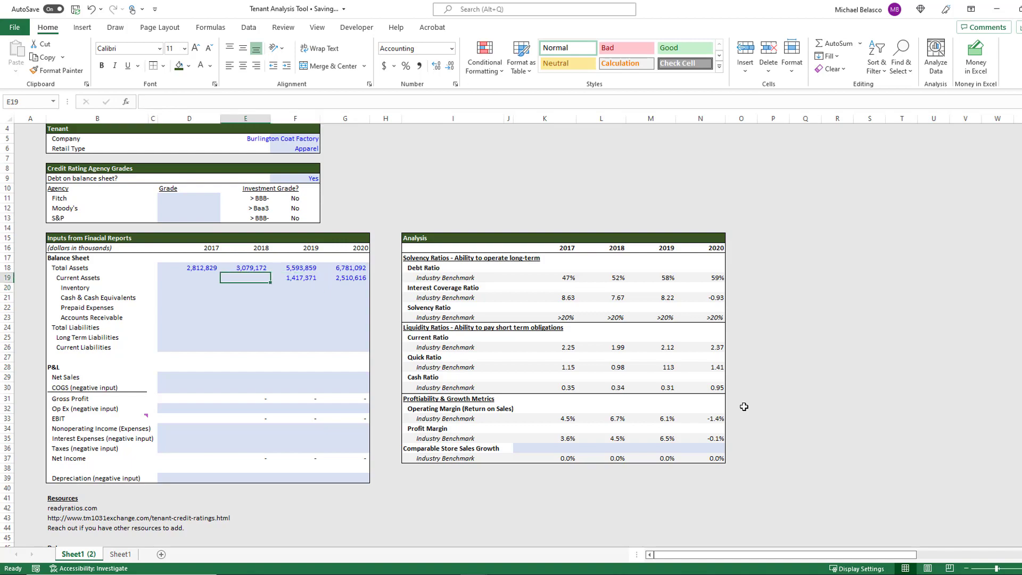
Compare the asset lines of the browser's Consolidated Balance Sheets with the Inventory, Cash, Prepaid Expenses and Accounts Receivable rows in Excel
key("alt+Tab")
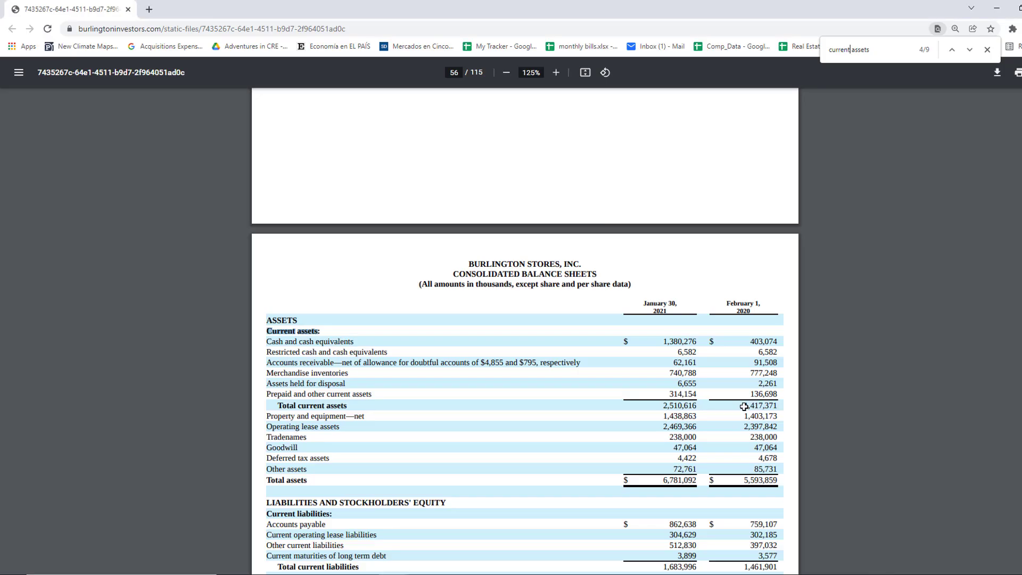
key("ctrl+shift+Left")
key("ctrl+shift+Left")
scroll(526, 408, "down", 1)
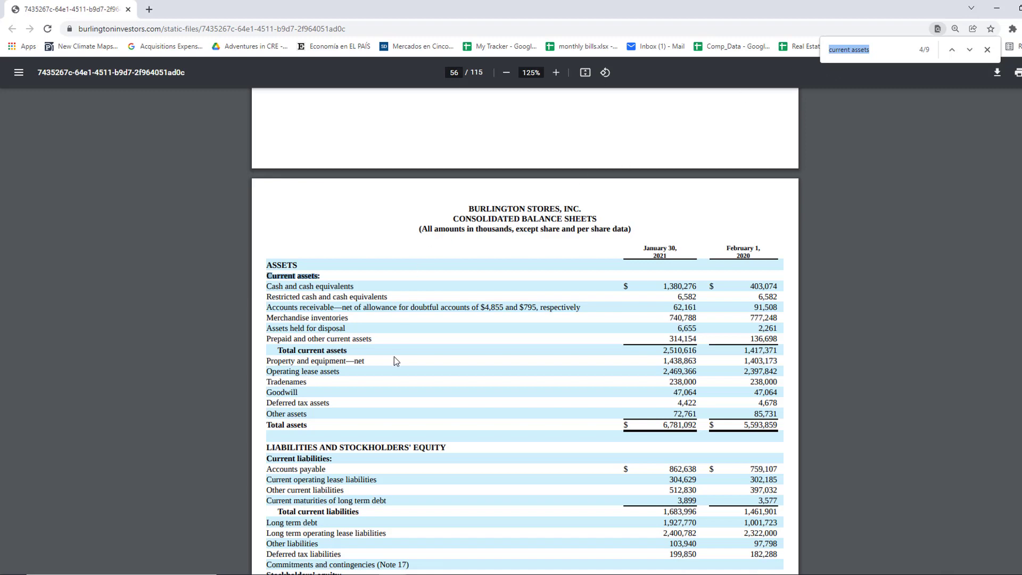
key("alt+Tab")
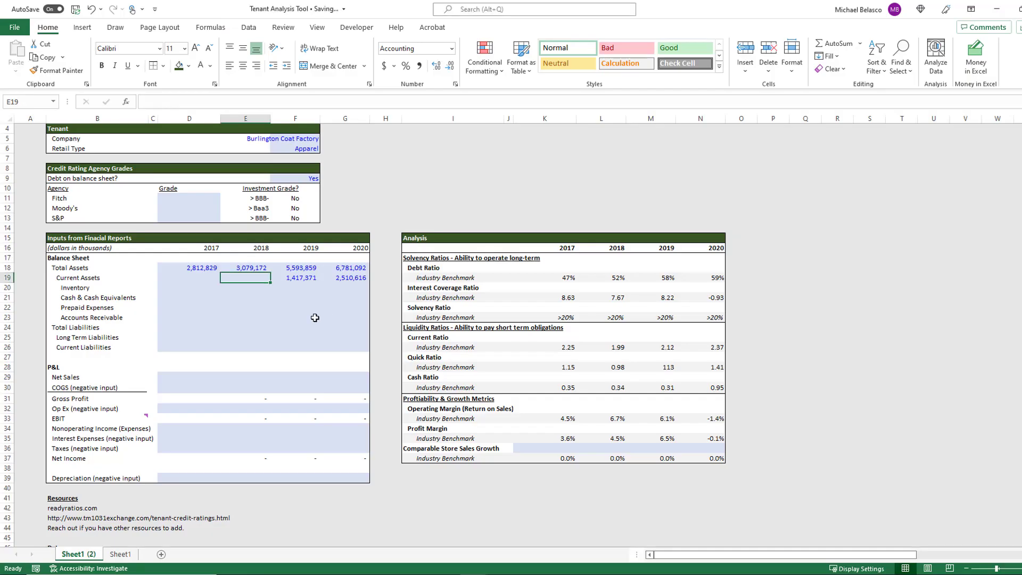
key("alt+Tab")
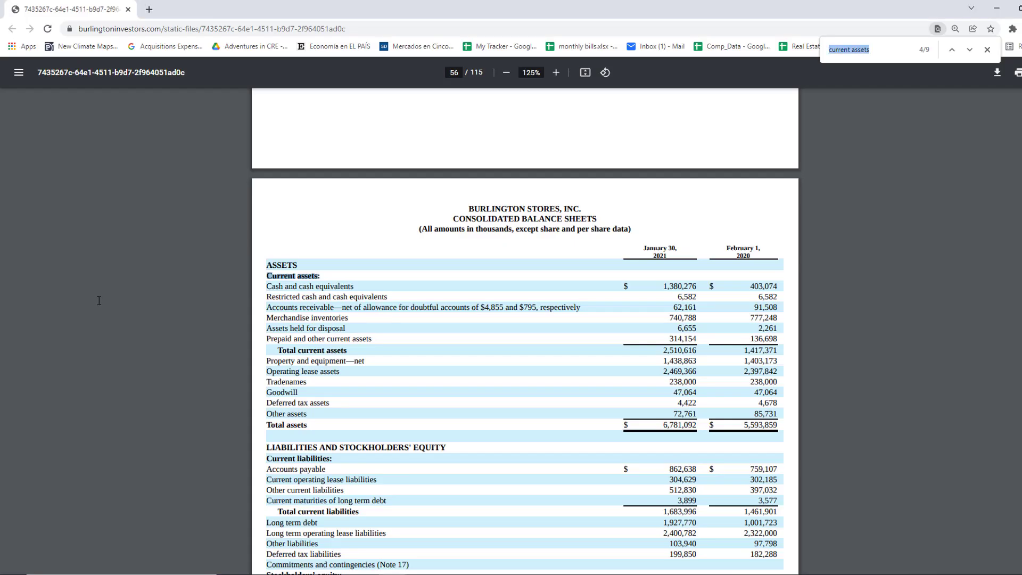
key("alt+Tab")
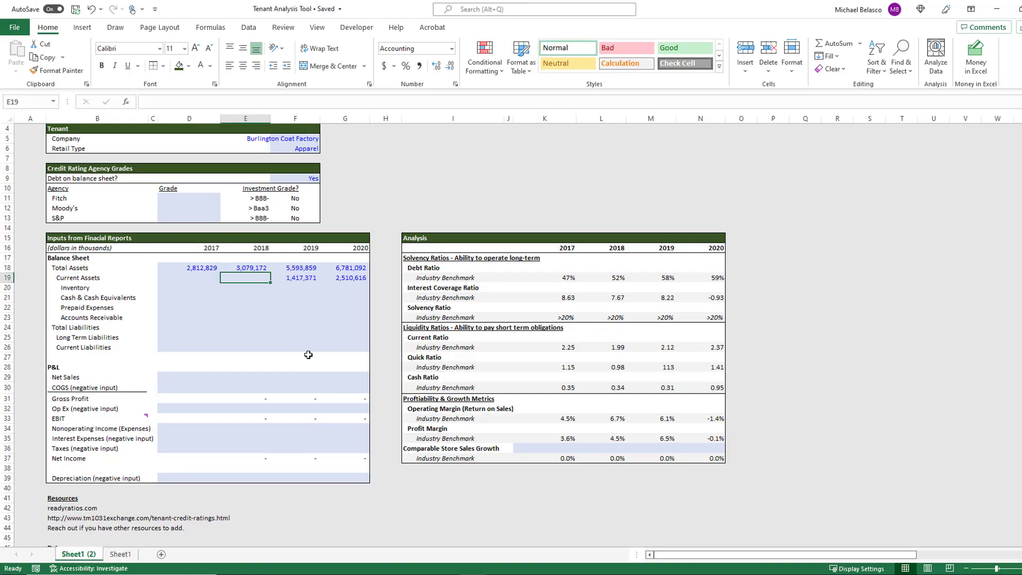
key("alt+Tab")
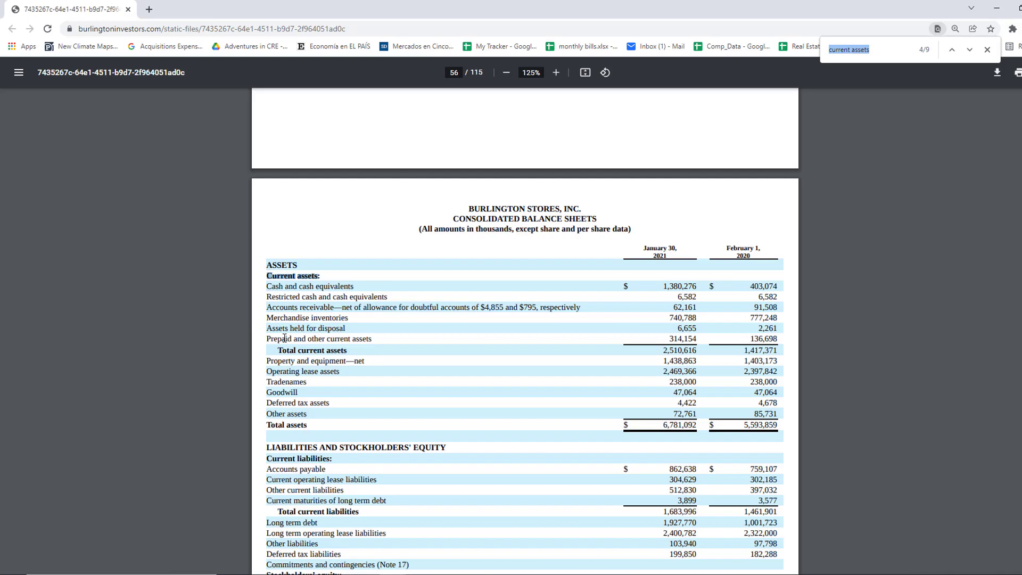
key("alt+Tab")
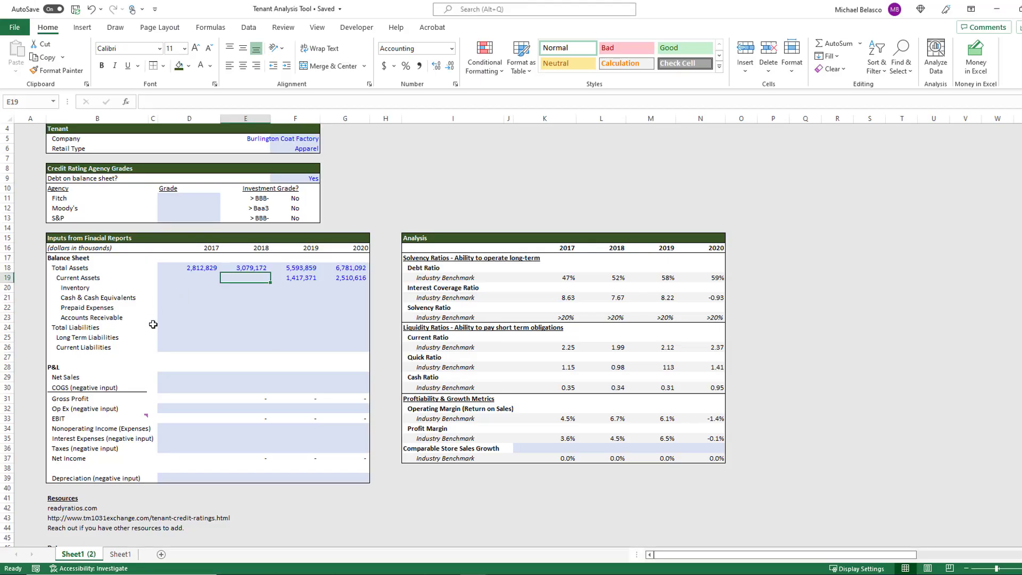
key("alt+Tab")
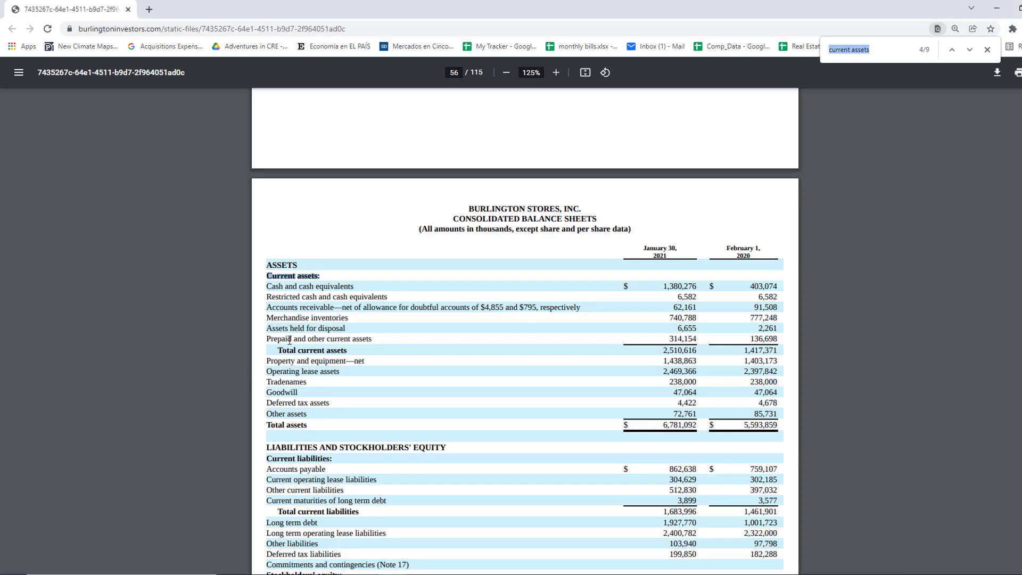
scroll(290, 340, "down", 1)
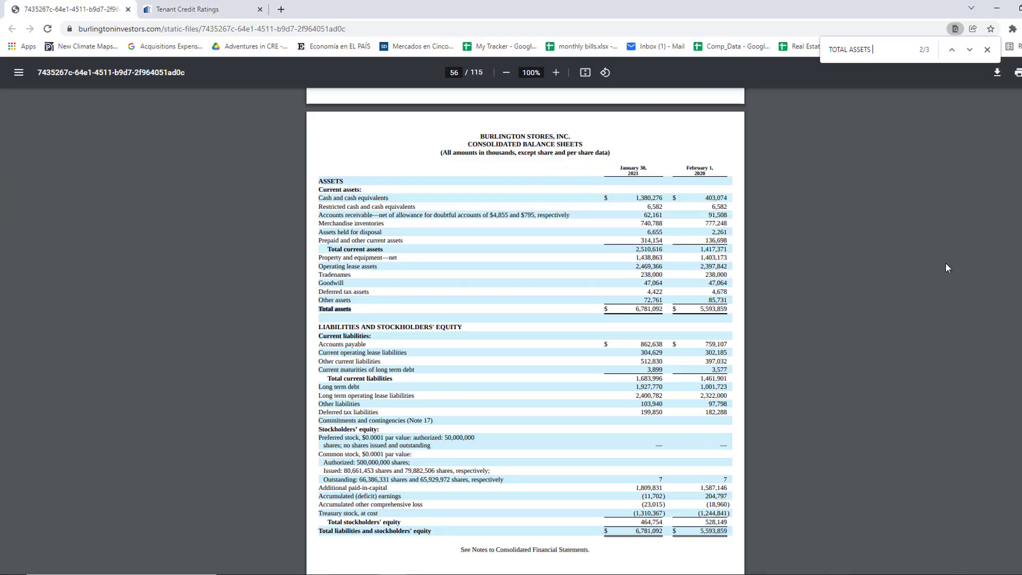
Switch to the filled-in Excel worksheet and go through the 2019 balance sheet inputs from Current Assets down to Long Term Liabilities
key("alt+Tab")
key("alt+Tab")
key("alt+Tab")
key("alt+Tab")
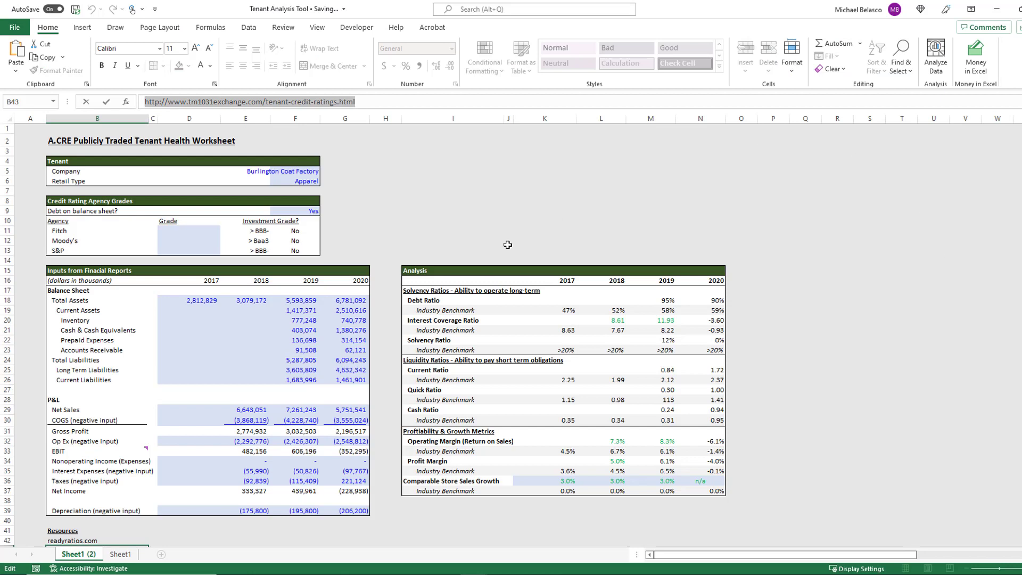
left_click(219, 331)
left_click(258, 331)
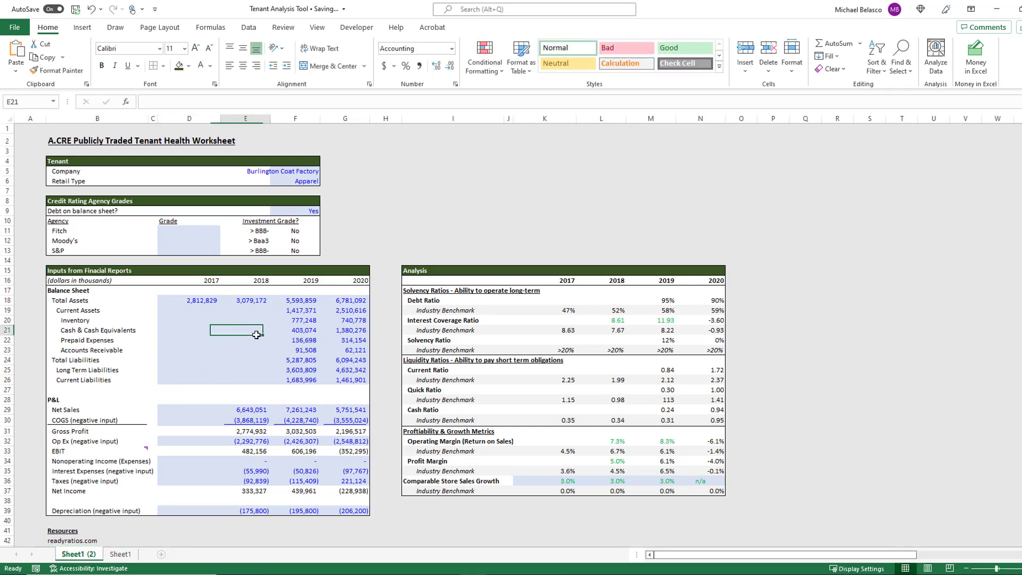
key("Right")
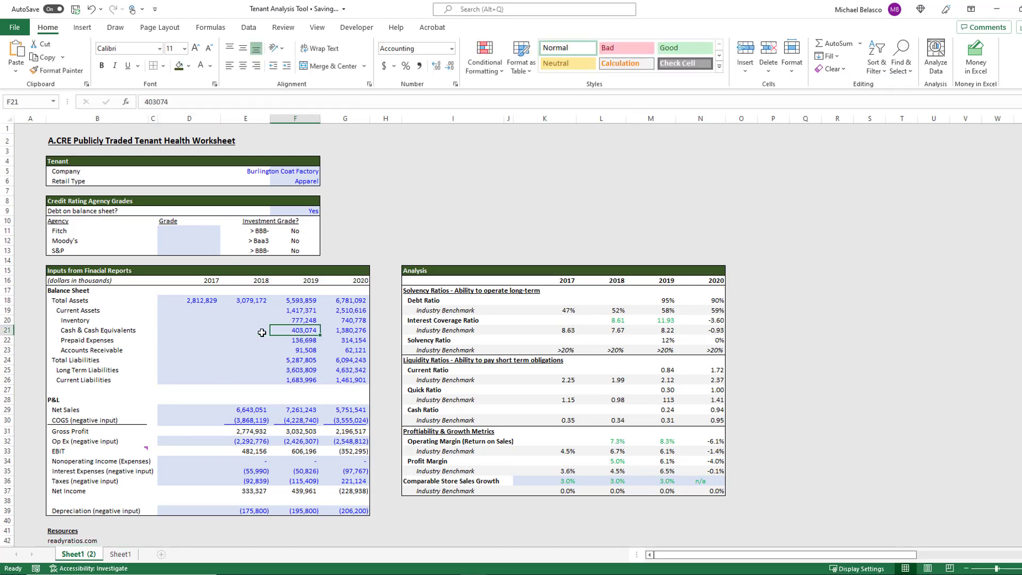
key("Up")
key("Up")
key("Down")
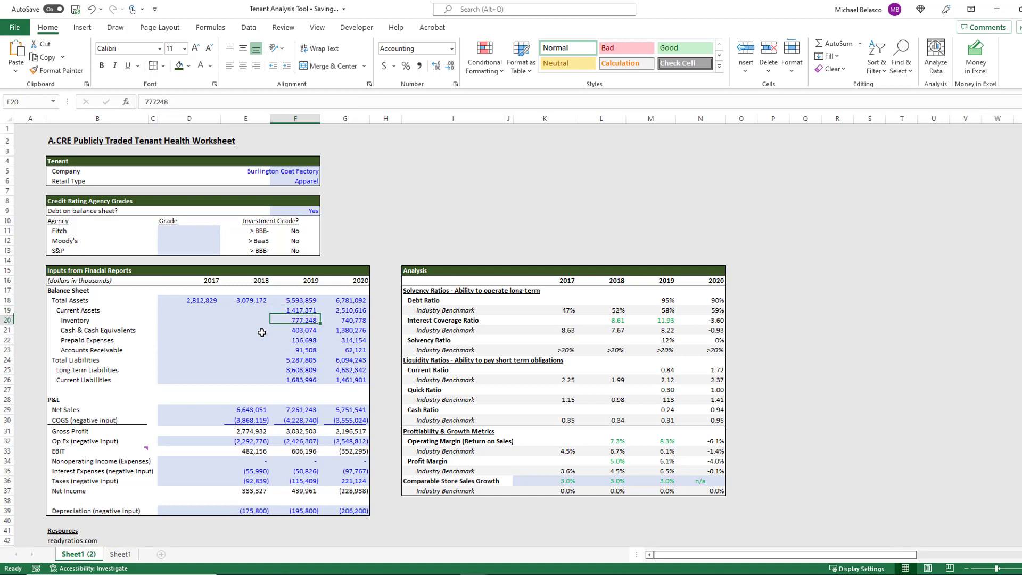
key("Down")
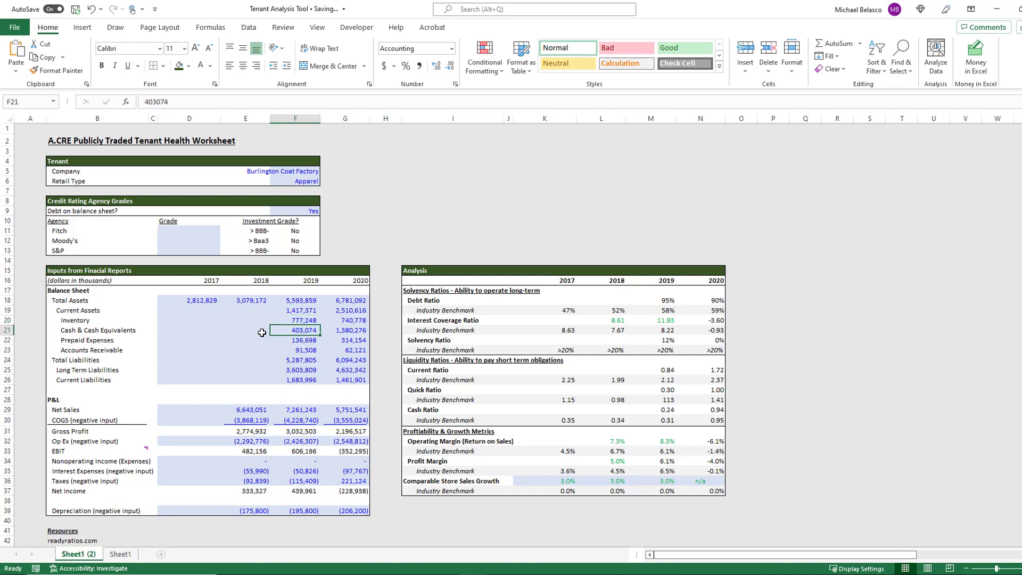
key("Down")
key("Down")
key("Down")
key("Down")
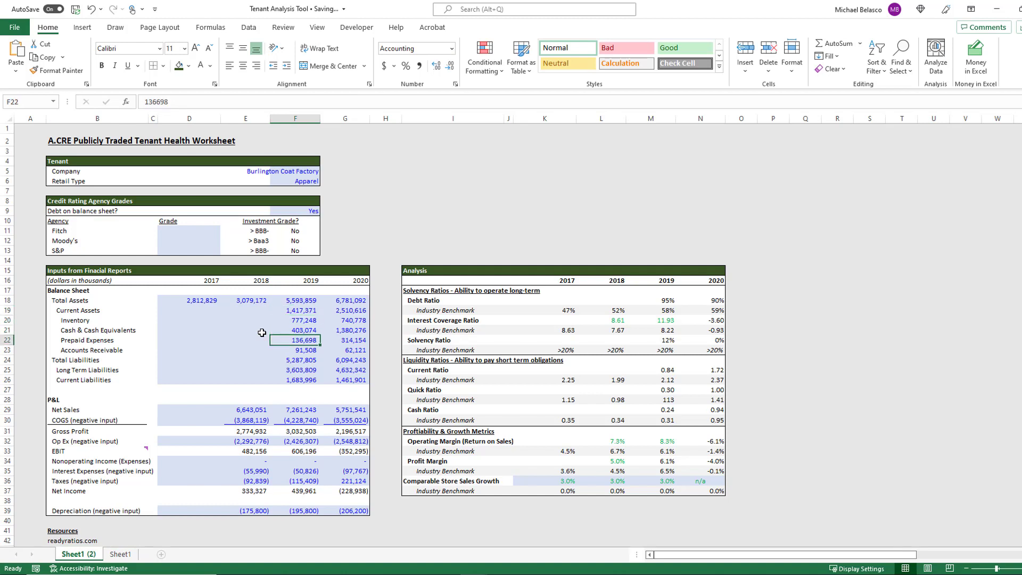
key("Up")
key("Up")
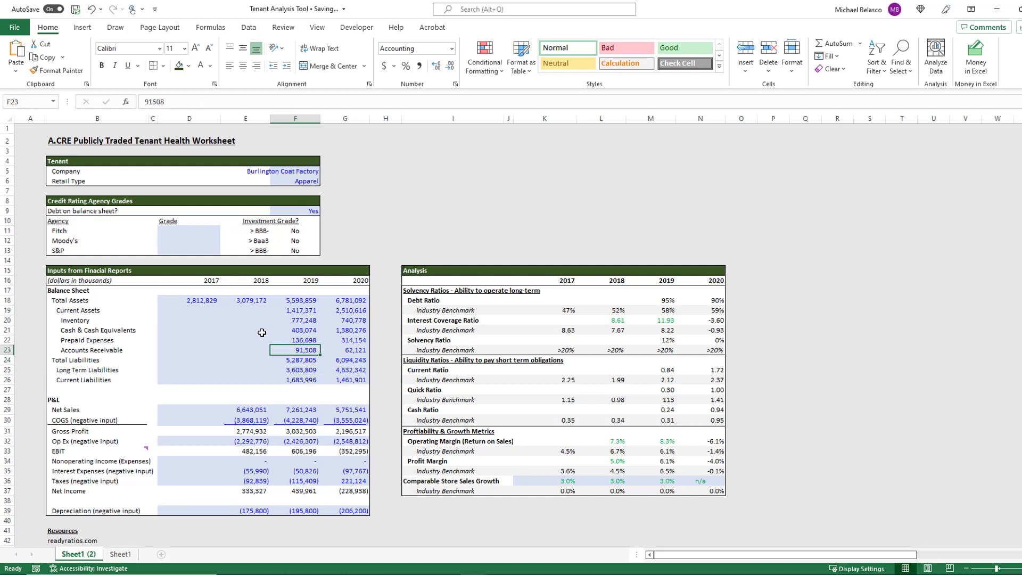
key("Down")
key("Down")
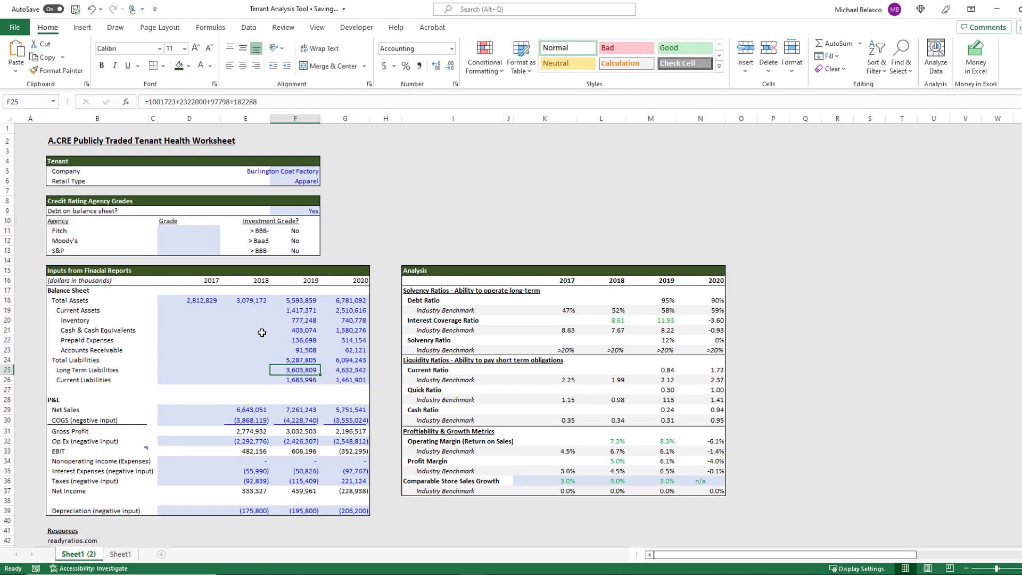
Check the long-term liability lines in the browser's Form 10-K against the 2019 Long Term Liabilities formula in Excel
key("alt+Tab")
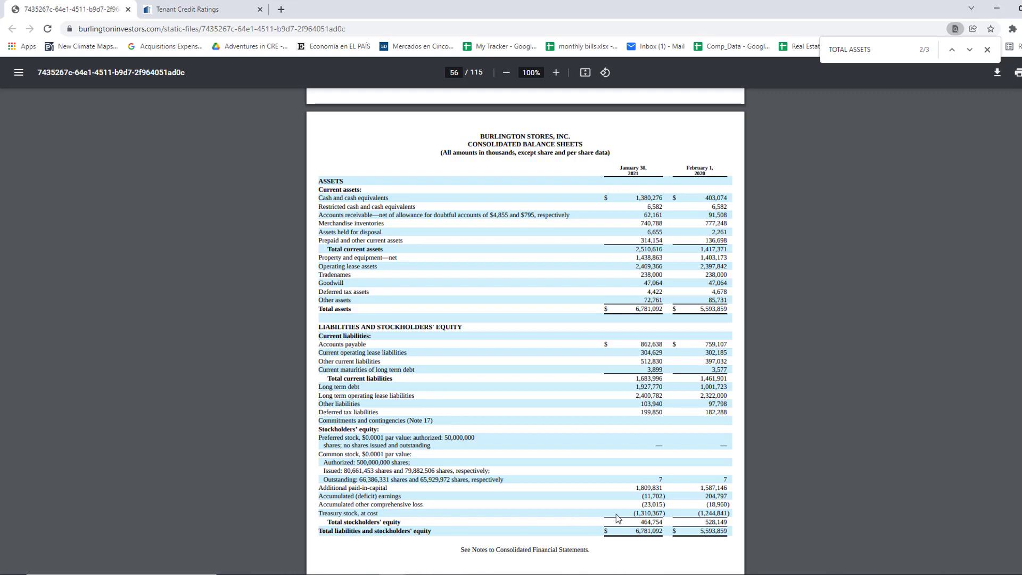
key("alt+Tab")
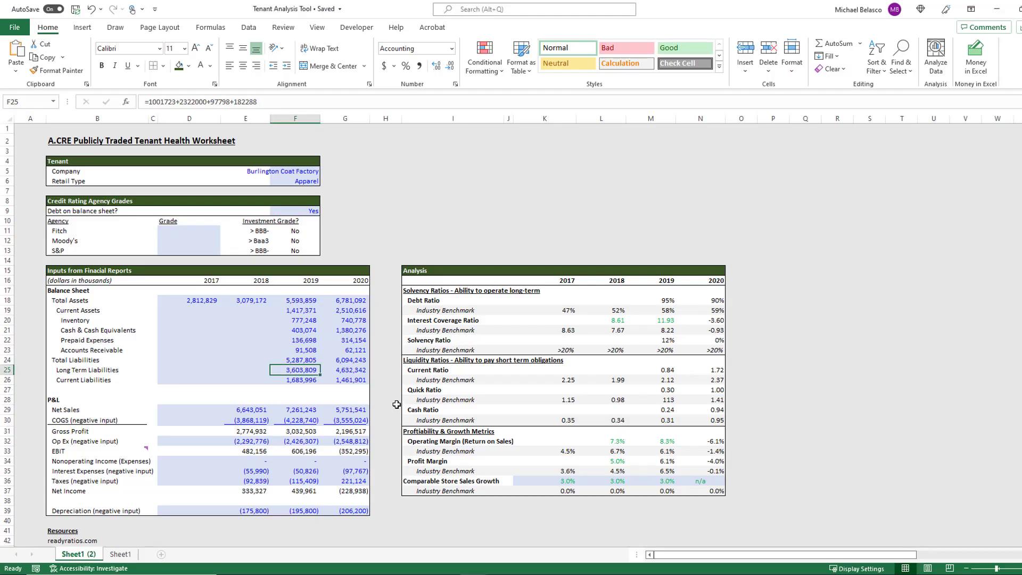
left_click_drag(261, 100, 95, 77)
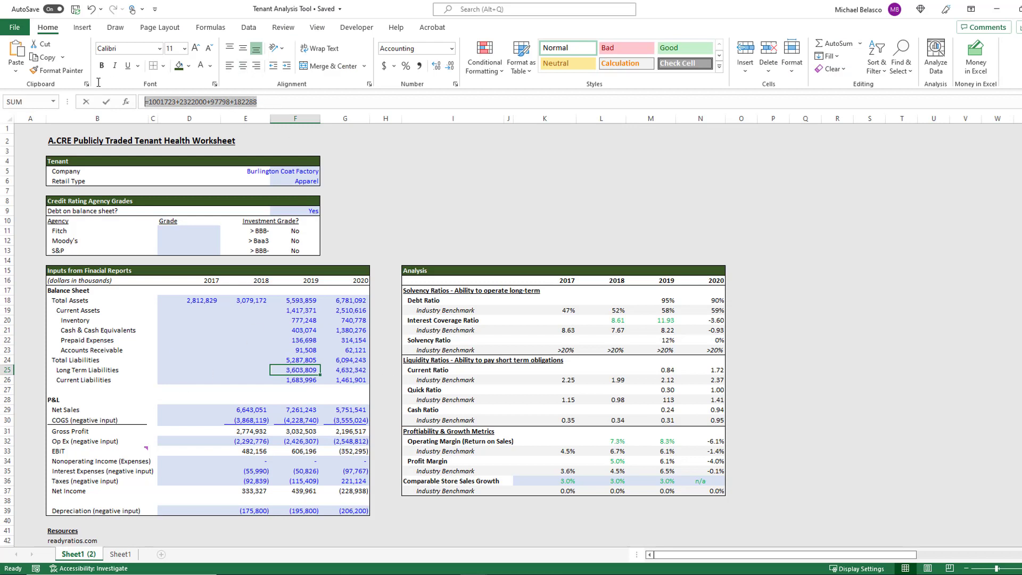
key("Tab")
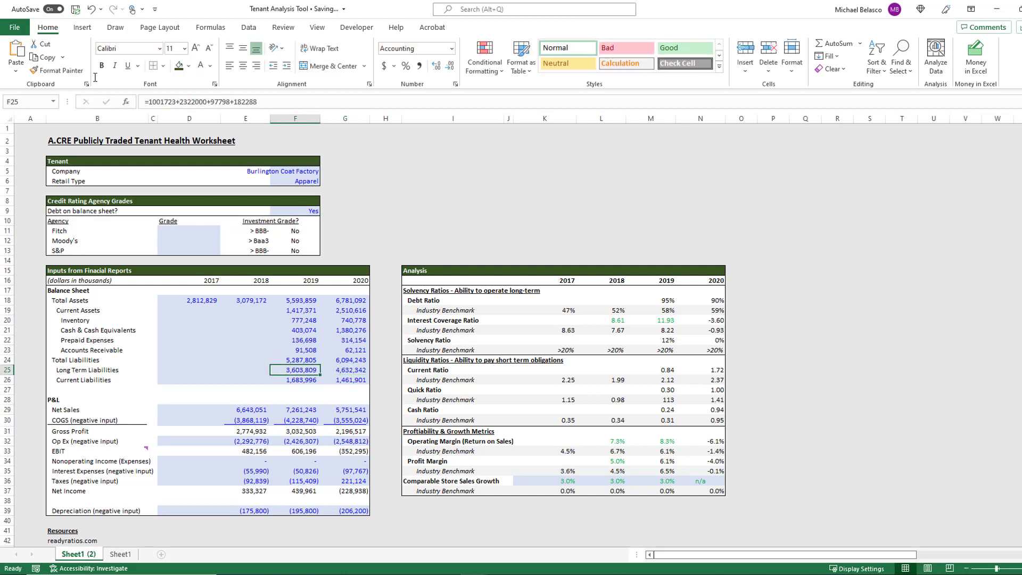
Review the 2019 and 2020 Current Liabilities inputs, plus the 2018 Net Sales and the COGS inputs for 2018 to 2020
key("Left")
key("Right")
key("Up")
key("Down")
key("Down")
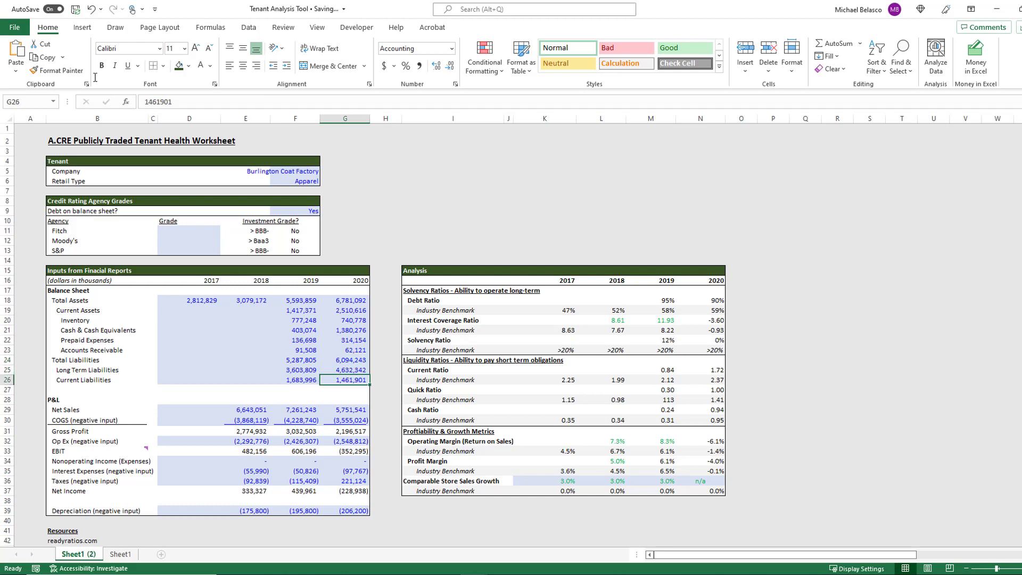
key("Left")
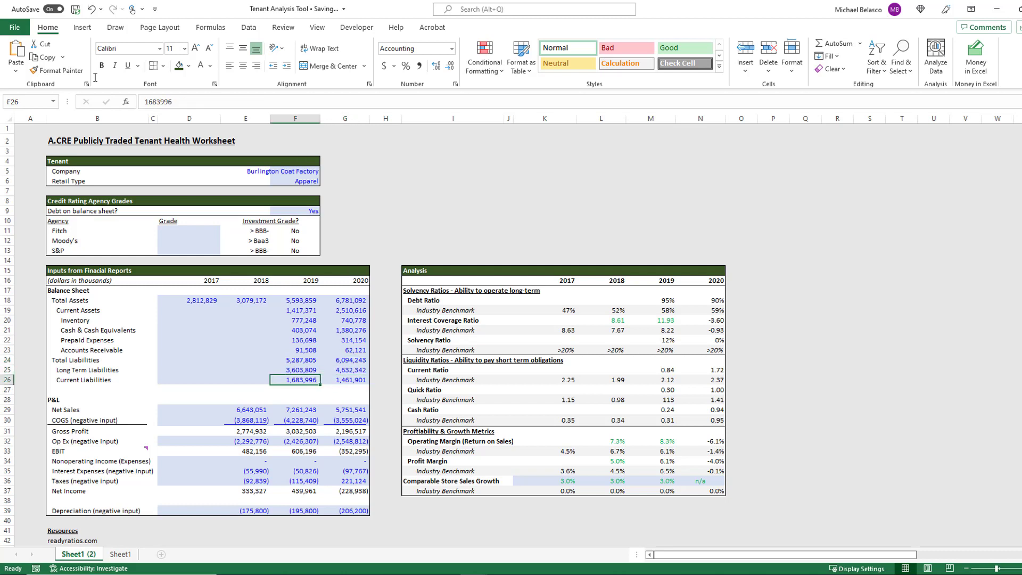
left_click(262, 410)
key("Down")
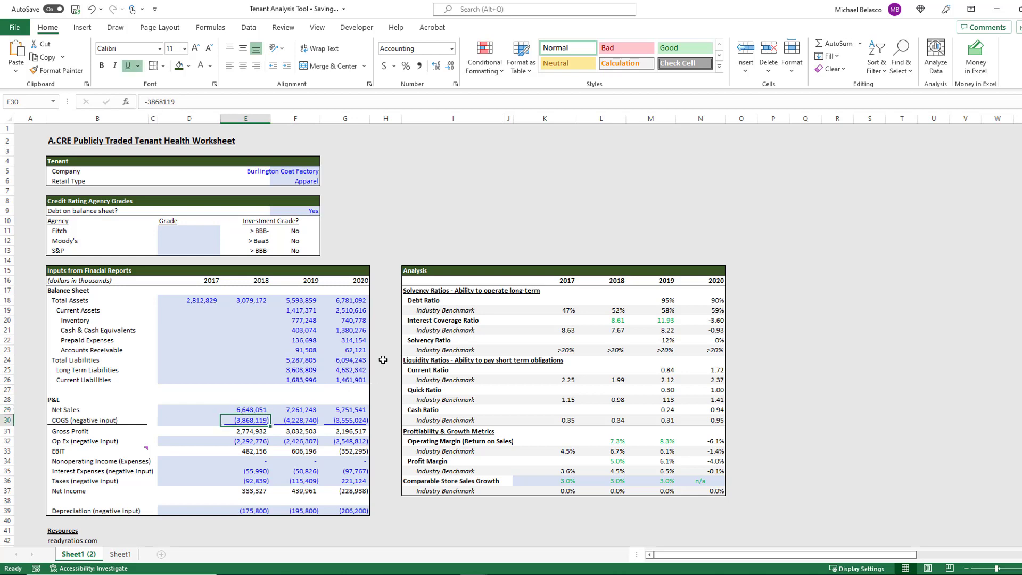
key("Right")
key("Right")
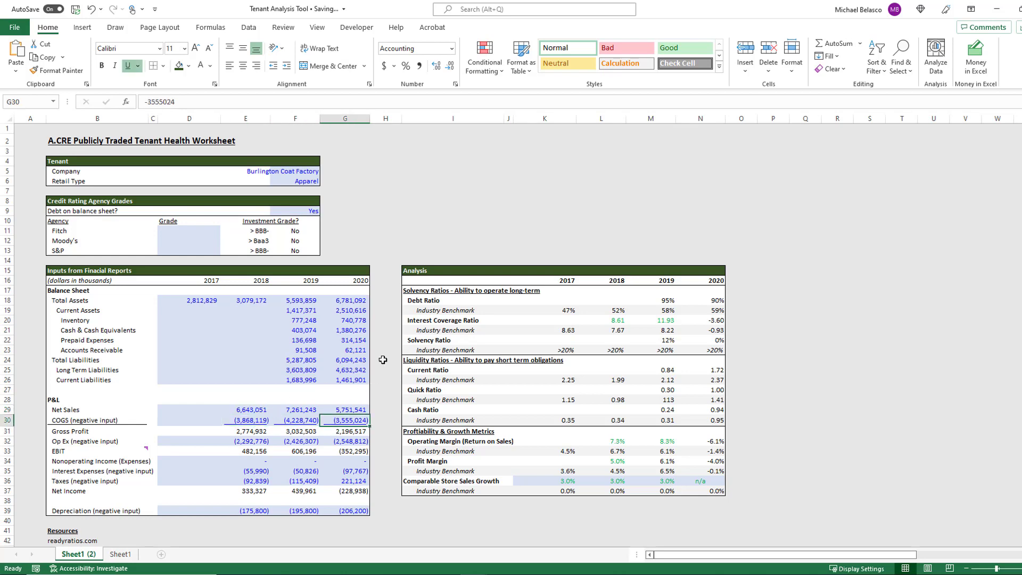
Find the Consolidated Statements of (Loss) Income in the browser's Form 10-K, examine net sales and cost of sales, and return to Excel
key("alt+Tab")
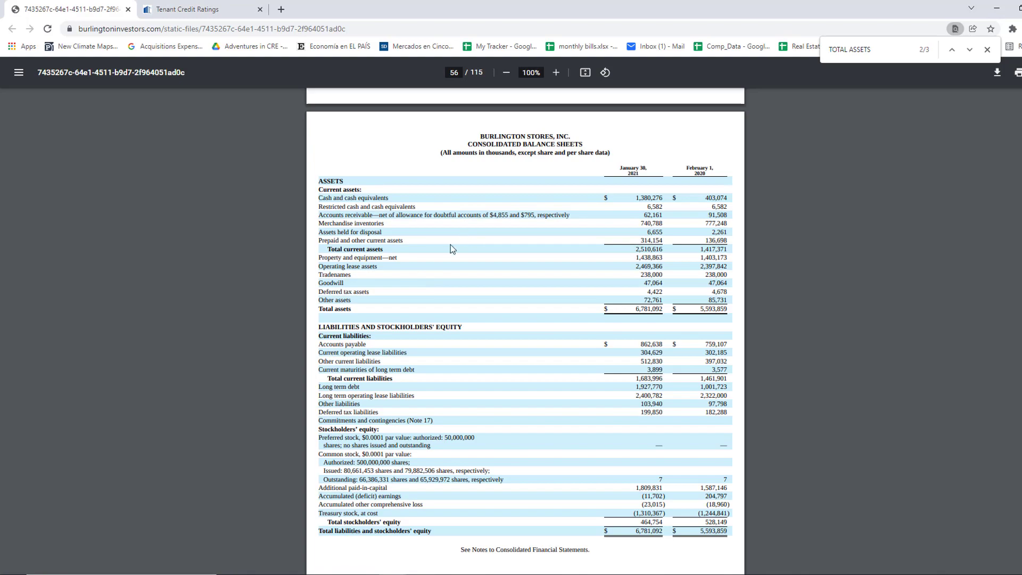
scroll(452, 358, "up", 5)
scroll(458, 354, "down", 7)
scroll(462, 351, "down", 15)
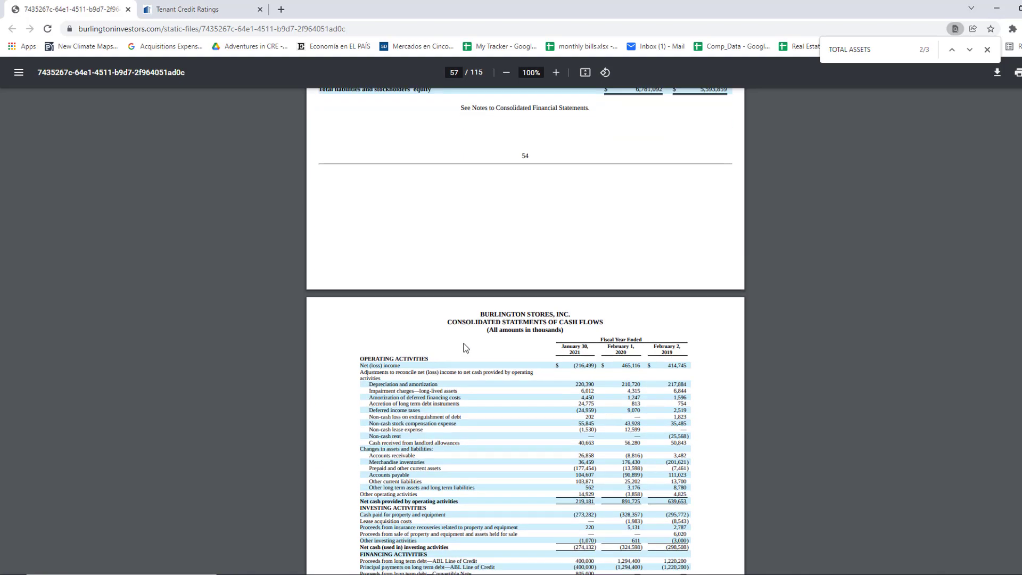
scroll(463, 347, "down", 20)
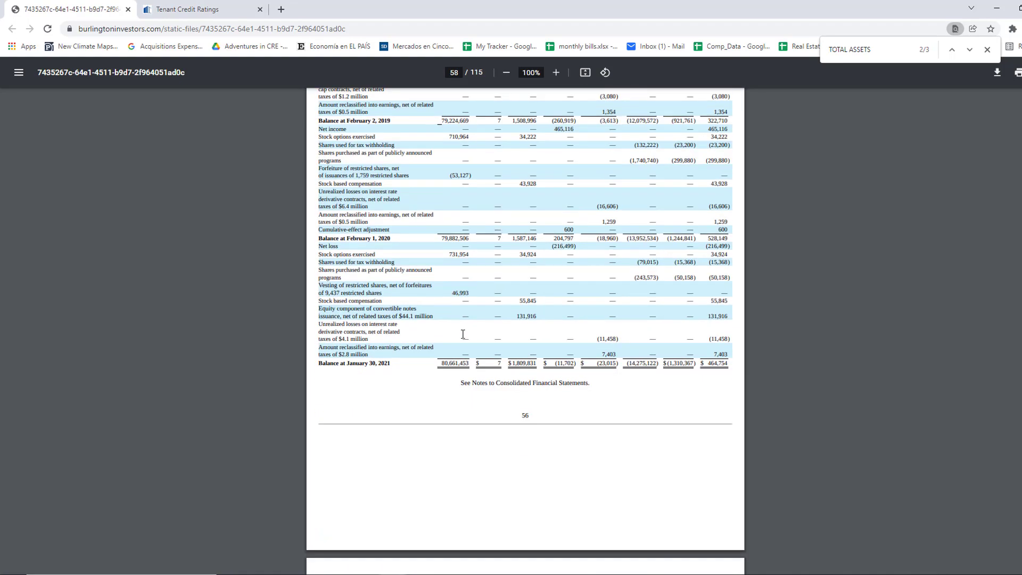
scroll(463, 330, "down", 5)
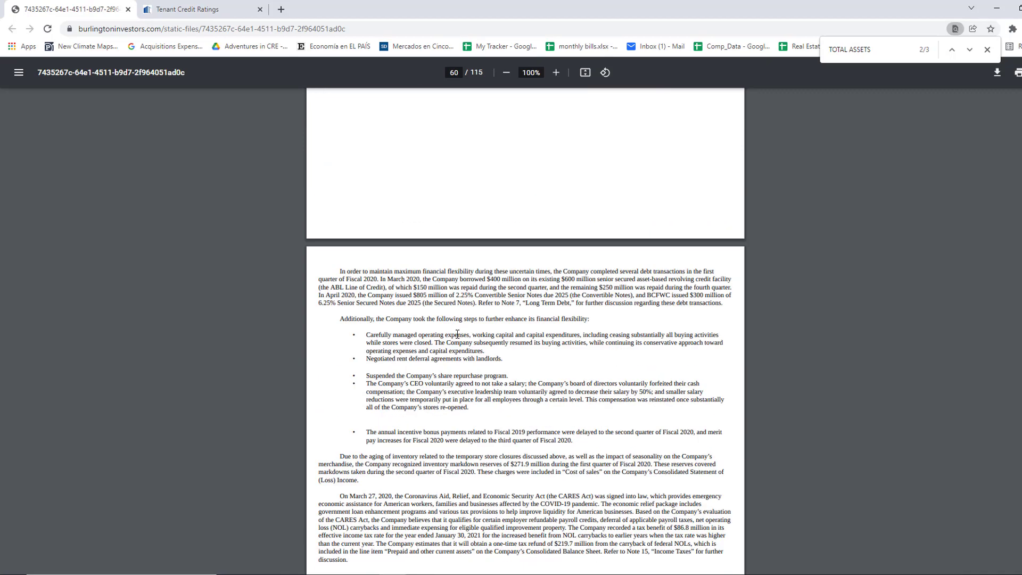
scroll(474, 331, "up", 20)
scroll(488, 334, "up", 20)
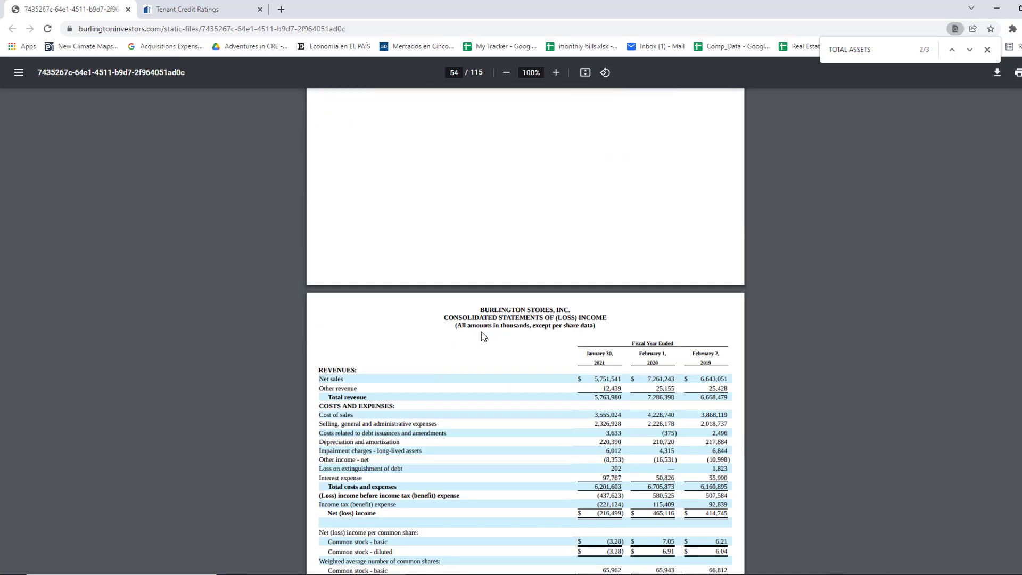
scroll(481, 332, "down", 2)
key("alt+Tab")
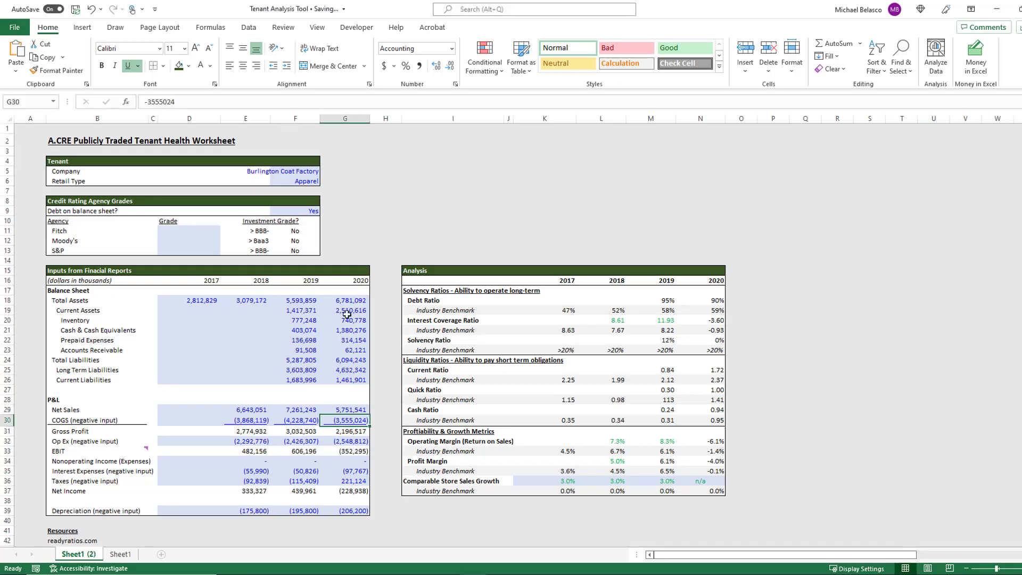
Compare the COGS inputs and the 2018 Op Ex formula with the cost and expense lines in the browser's Form 10-K, returning to Excel
key("alt+Tab")
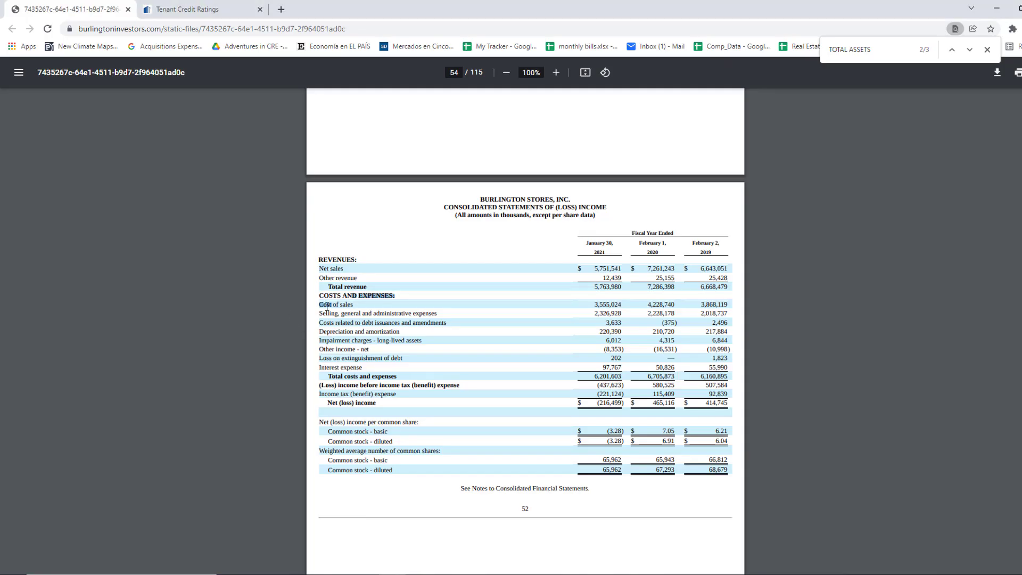
key("alt+Tab")
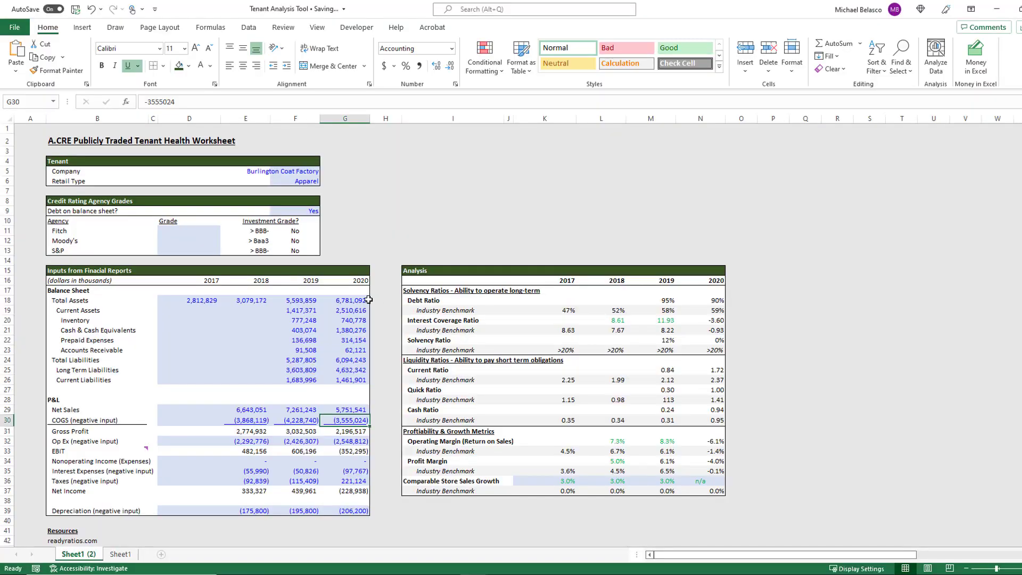
scroll(177, 404, "down", 1)
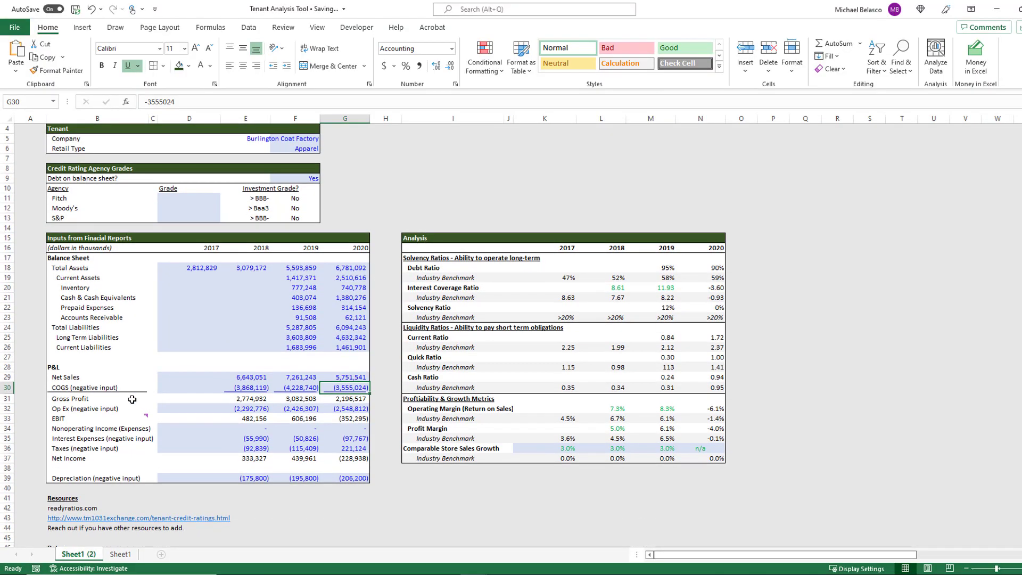
left_click(234, 408)
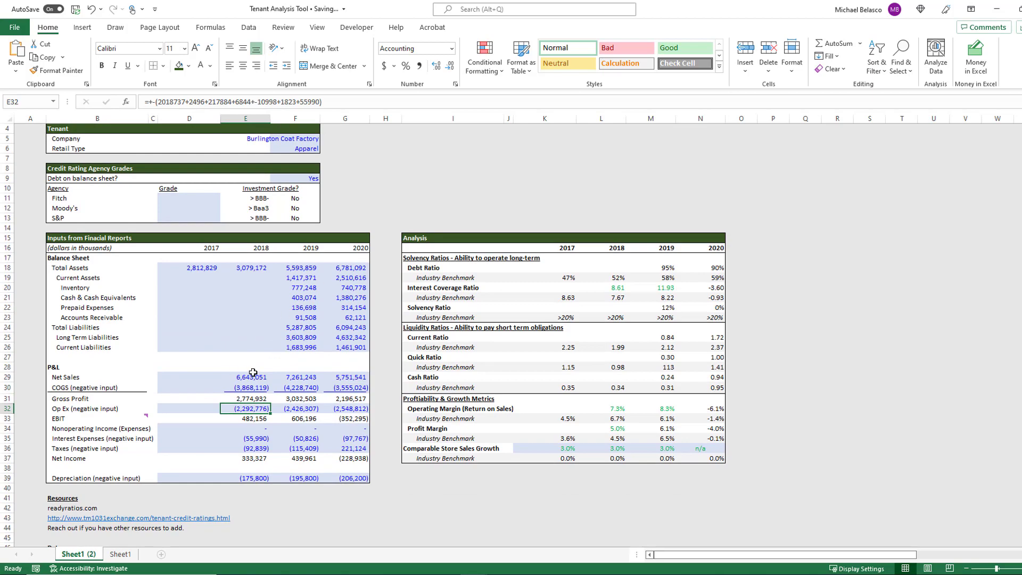
key("alt+Tab")
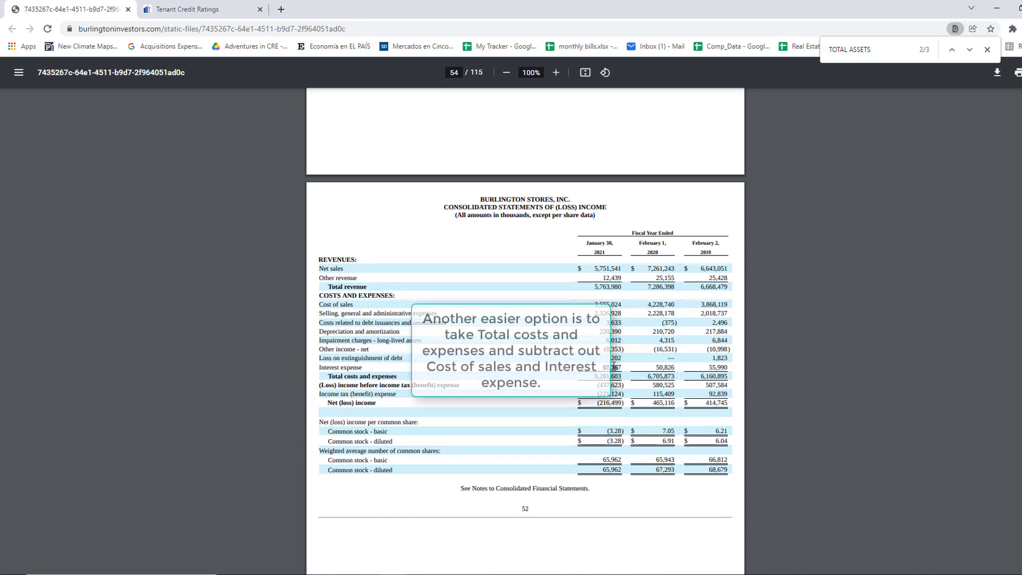
key("alt+Tab")
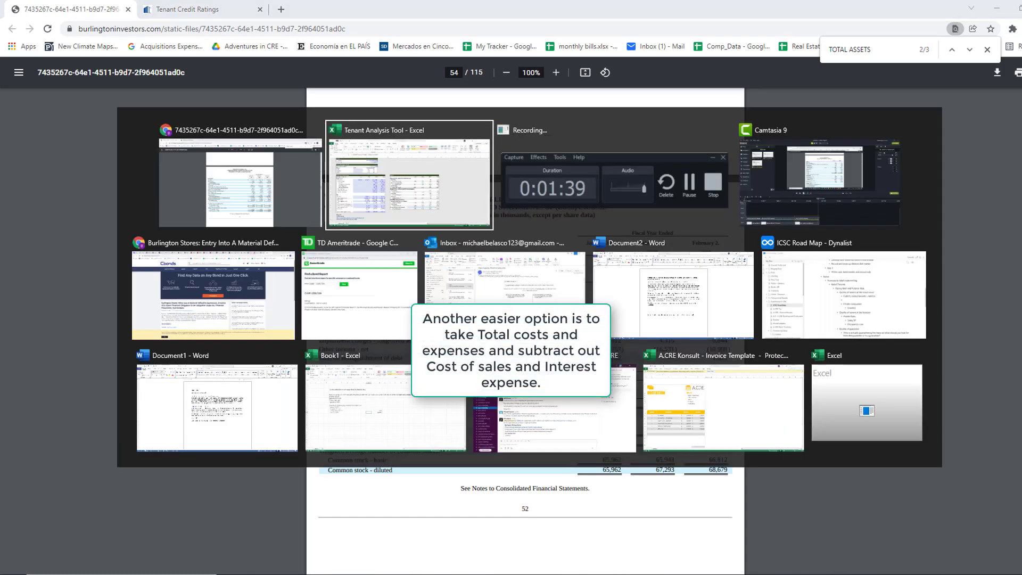
Review the EBIT line, plus the Interest Expenses and Taxes inputs for 2018 to 2020 in the P&L section
left_click(66, 423)
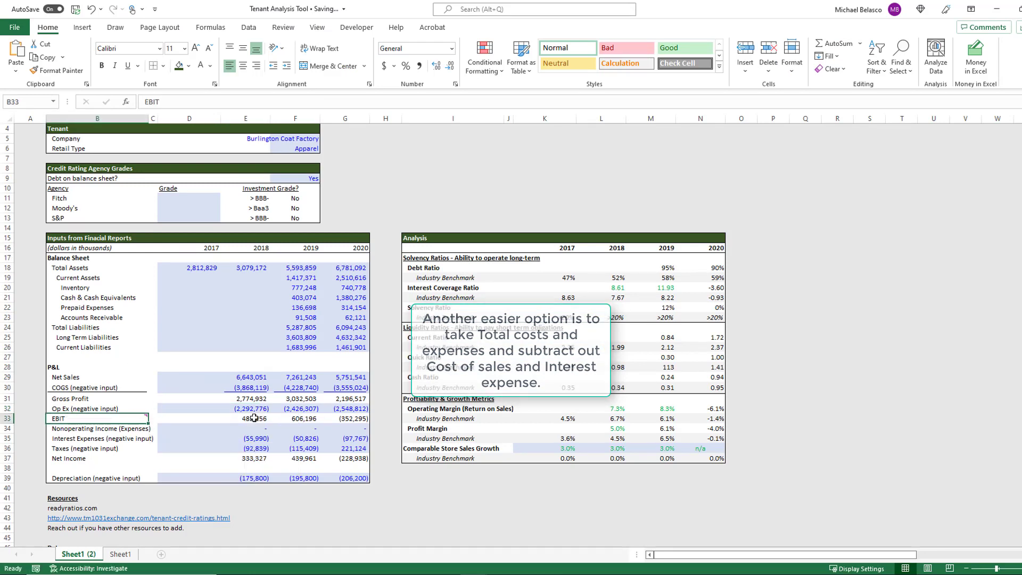
left_click(244, 441)
left_click(315, 440)
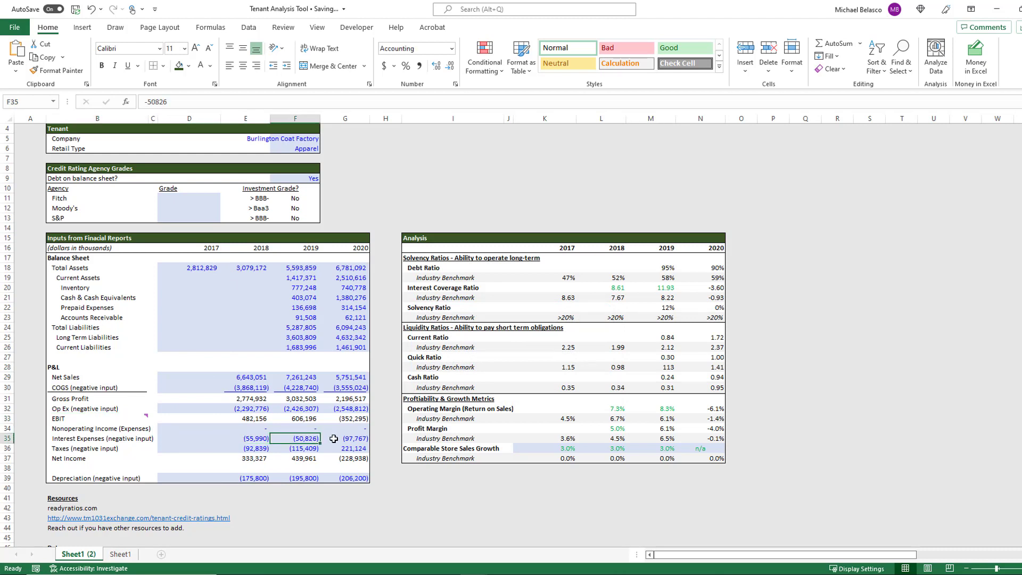
left_click(354, 438)
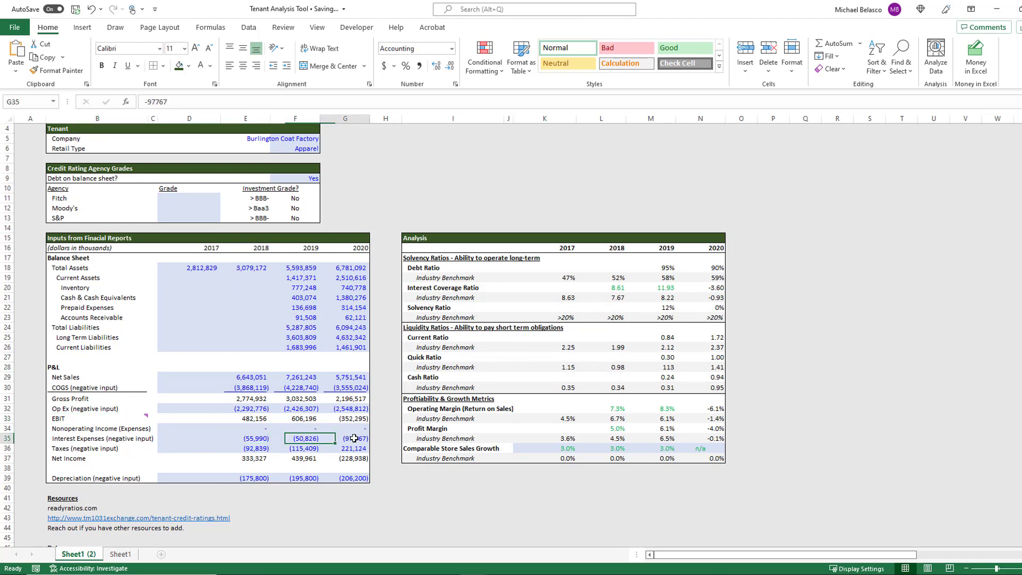
left_click(243, 448)
left_click(294, 450)
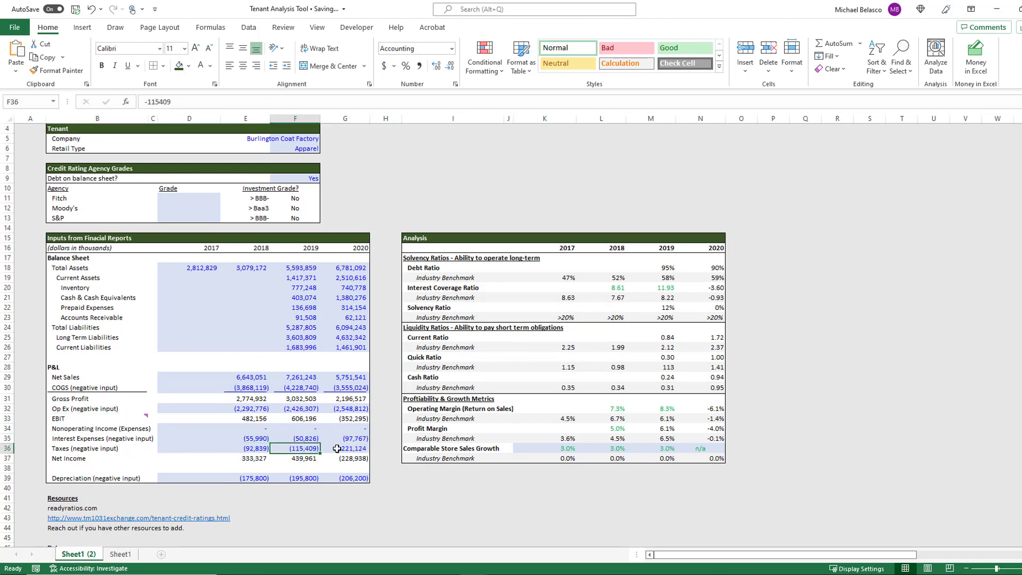
left_click(355, 447)
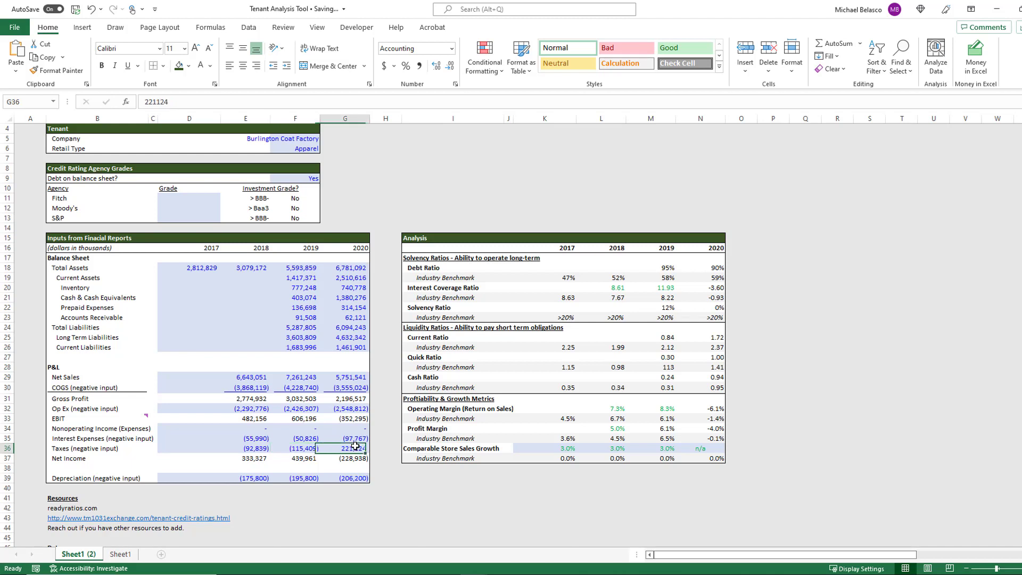
Review the 2018 Net Income and the Depreciation inputs for 2018 to 2020
left_click(249, 456)
left_click(257, 476)
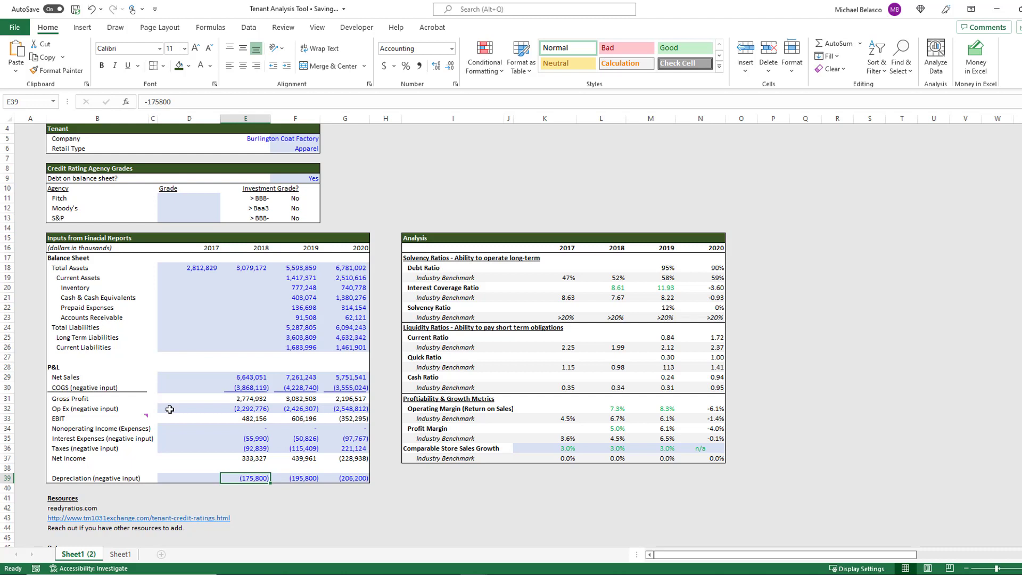
key("Right")
key("Right")
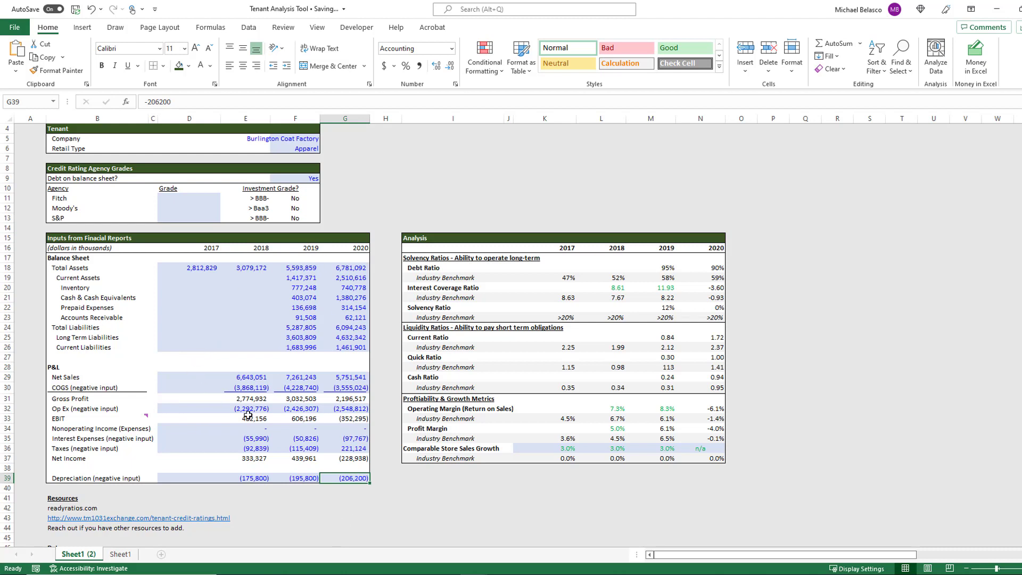
Examine the Solvency Ratios block of the Analysis section, including the 2019 Debt Ratio benchmark formula and the Industry Benchmark label
left_click(438, 288)
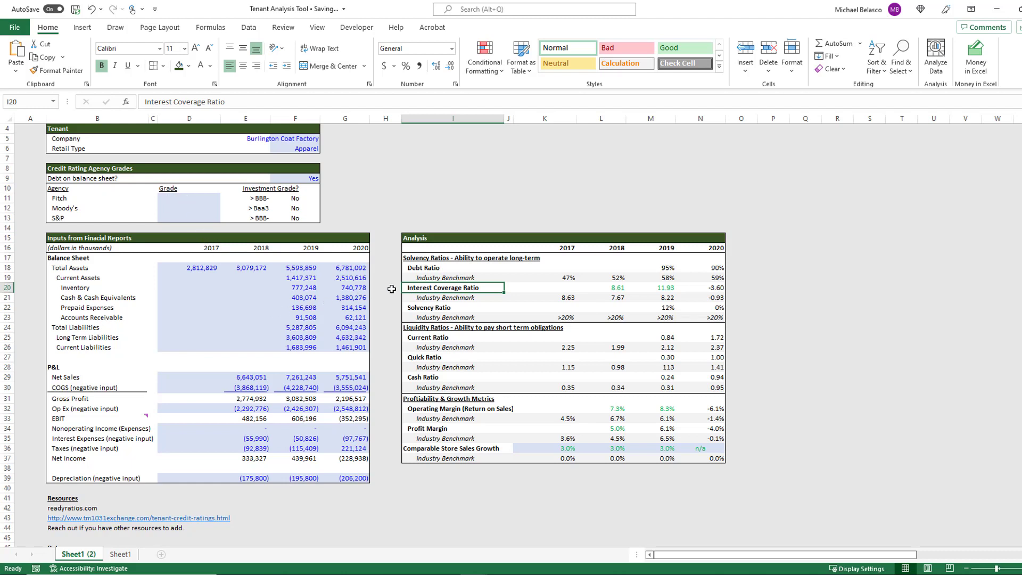
left_click(431, 276)
left_click(661, 277)
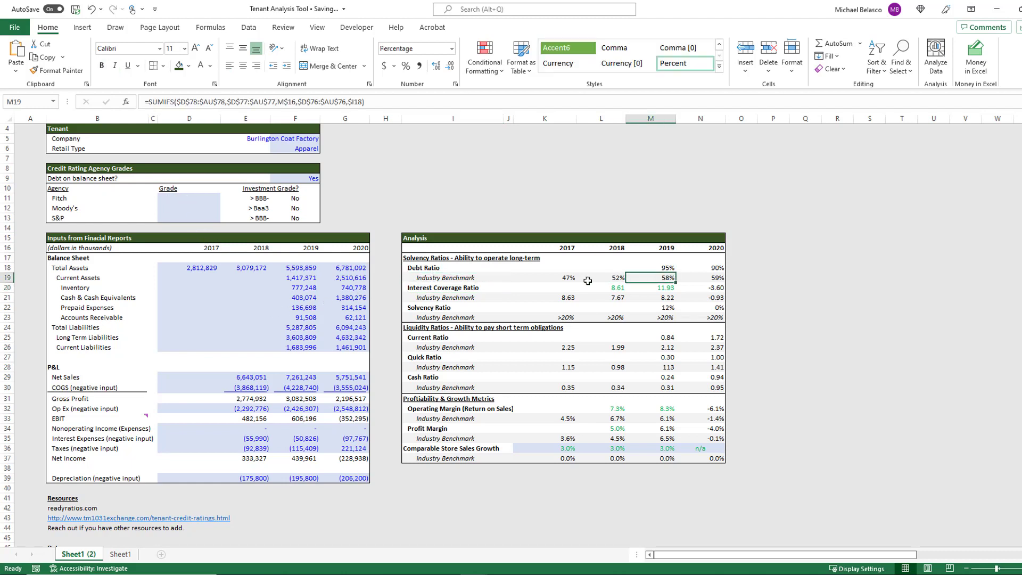
left_click(440, 258)
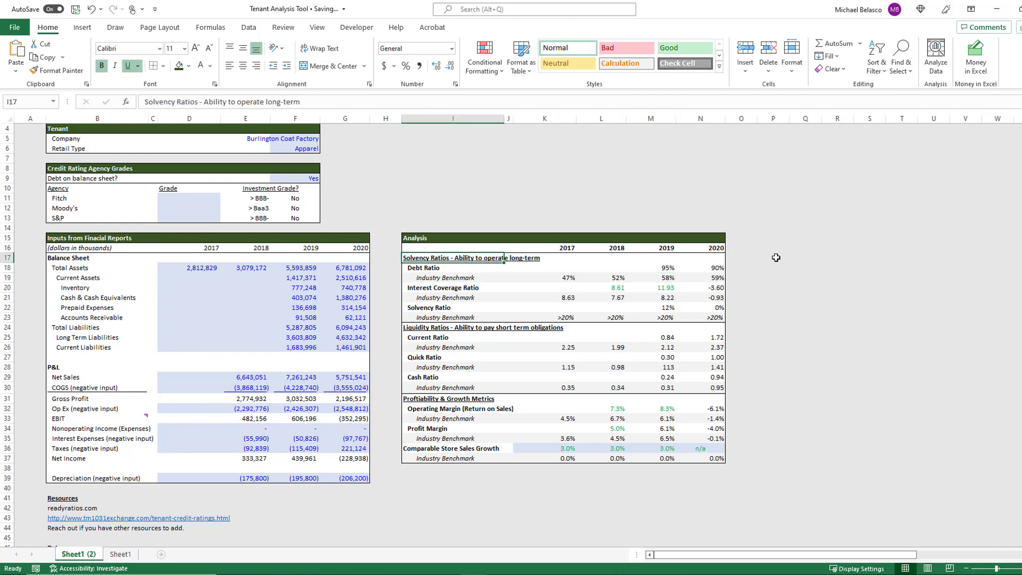
key("Down")
key("Down")
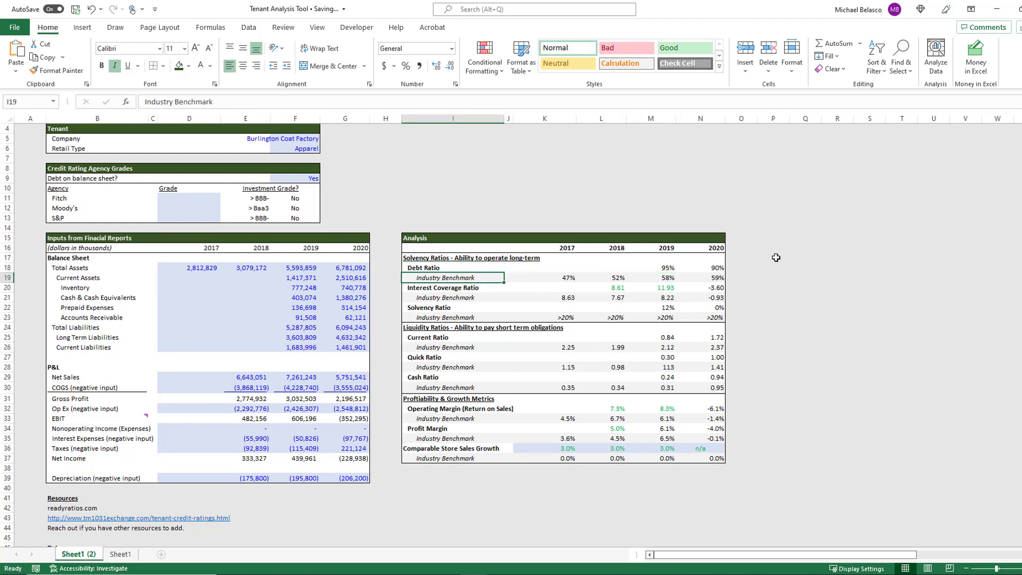
Go through the Debt Ratio's Industry Benchmark values across 2017 to 2020
key("Right")
key("Right")
key("Right")
key("Right")
key("Right")
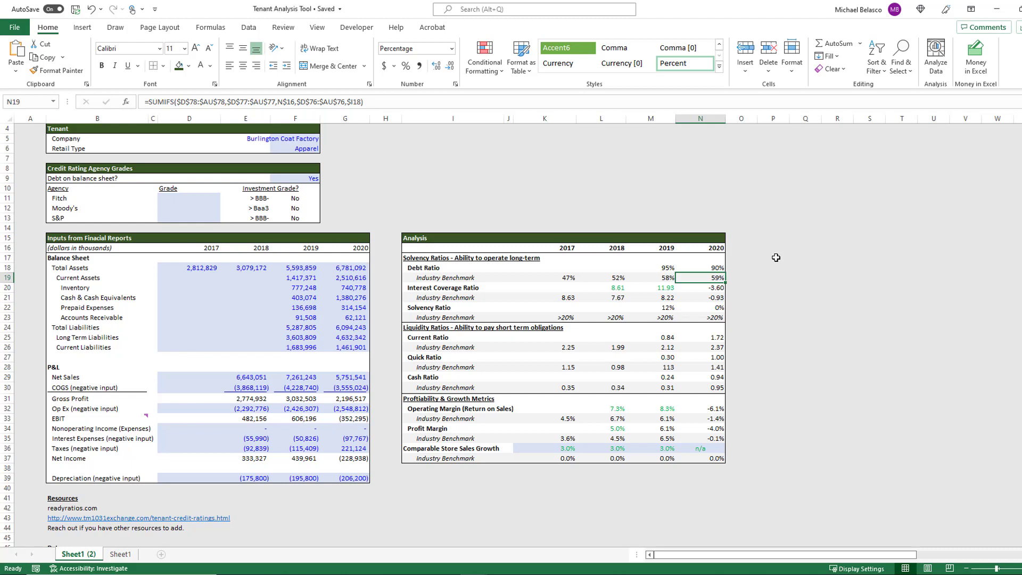
key("Left")
key("Left")
key("Left")
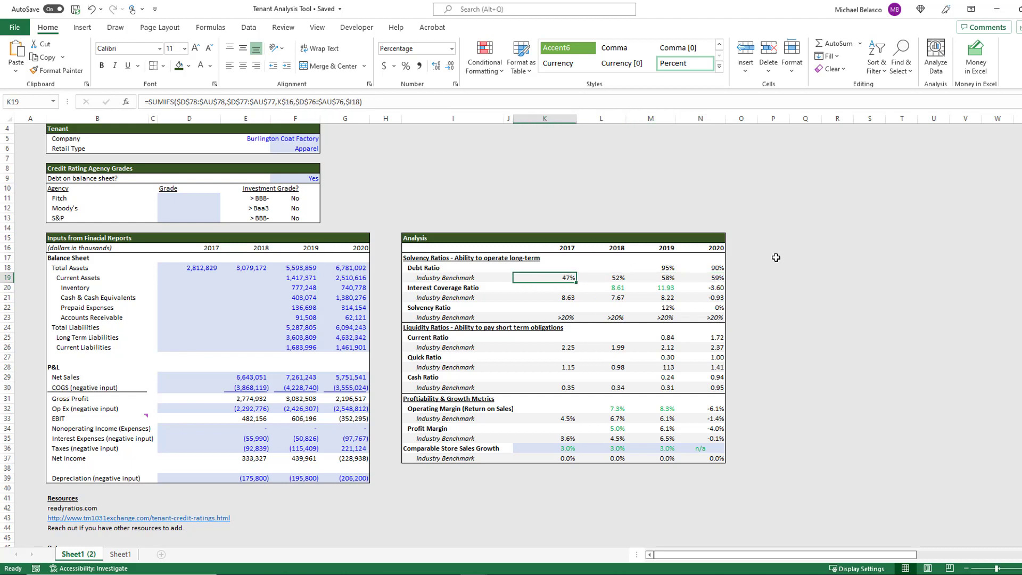
key("Right")
key("Right")
key("Right")
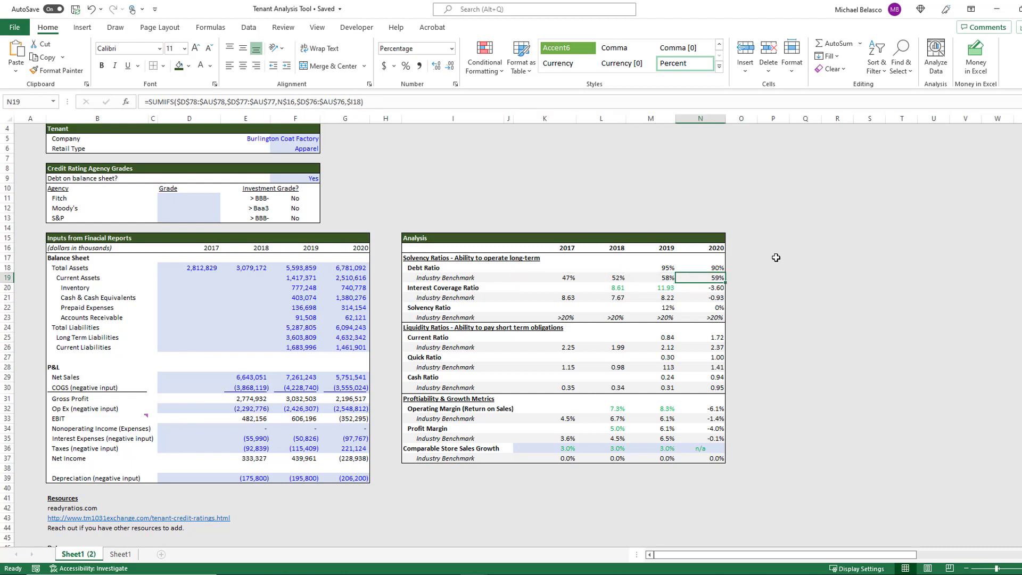
key("Left")
key("Left")
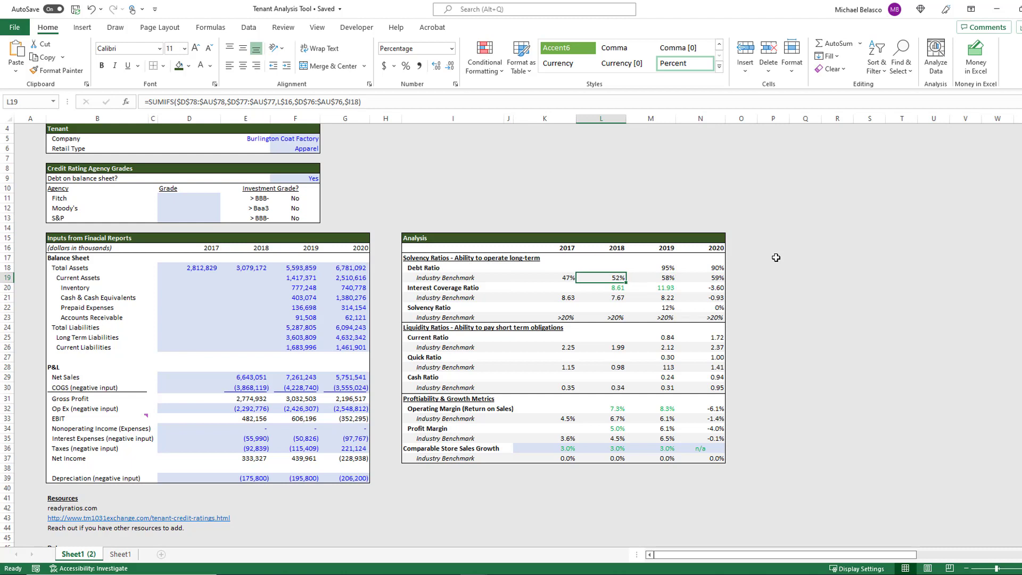
Compare the company's Debt Ratio between 2019 and 2020
key("Right")
key("Up")
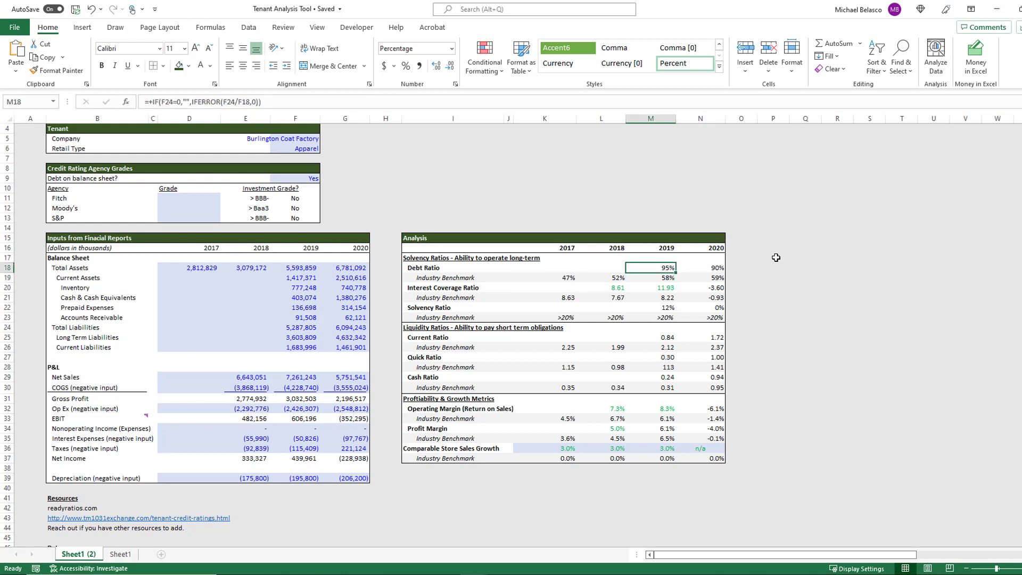
key("Right")
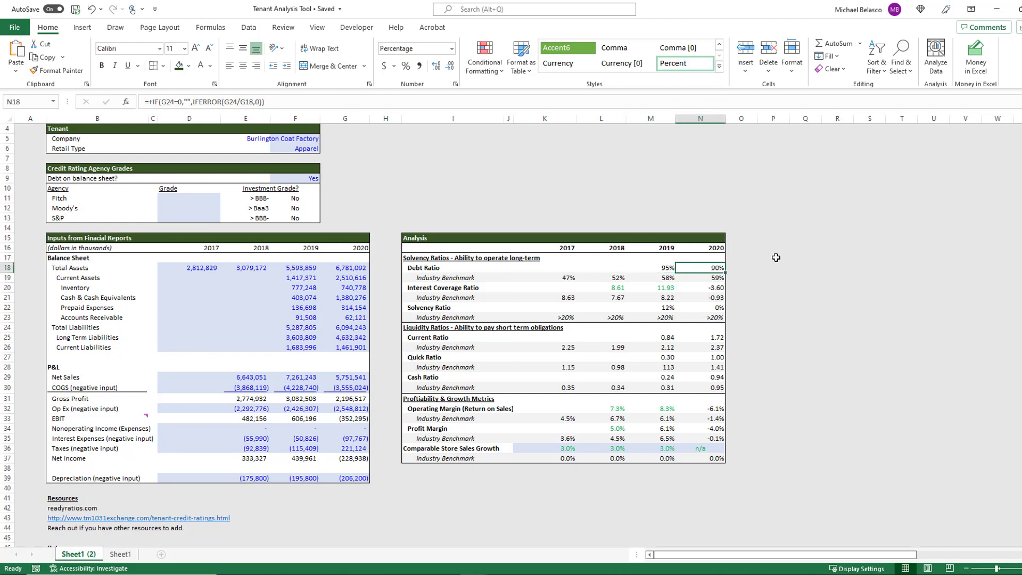
key("Left")
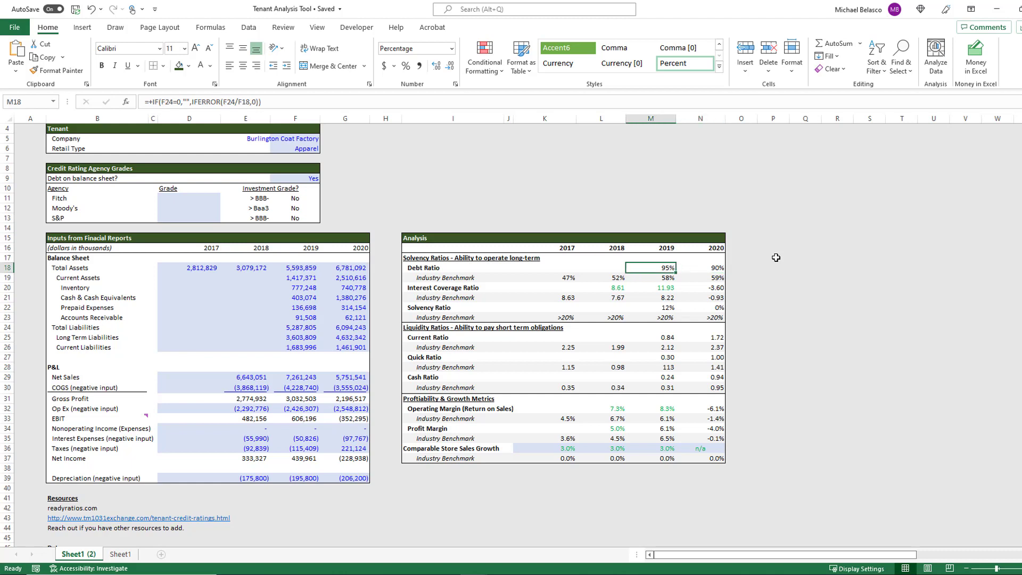
key("Right")
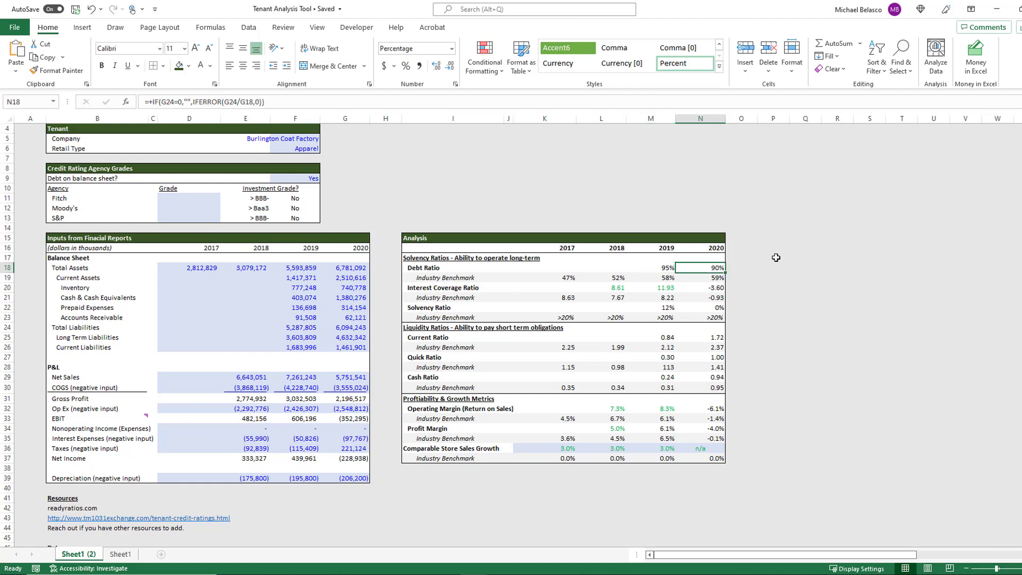
key("Left")
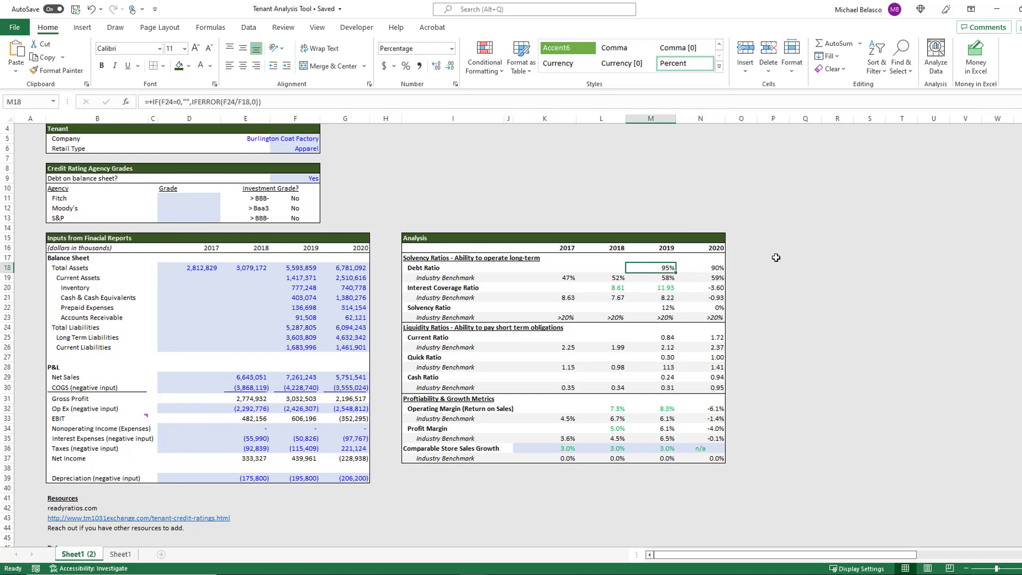
key("Right")
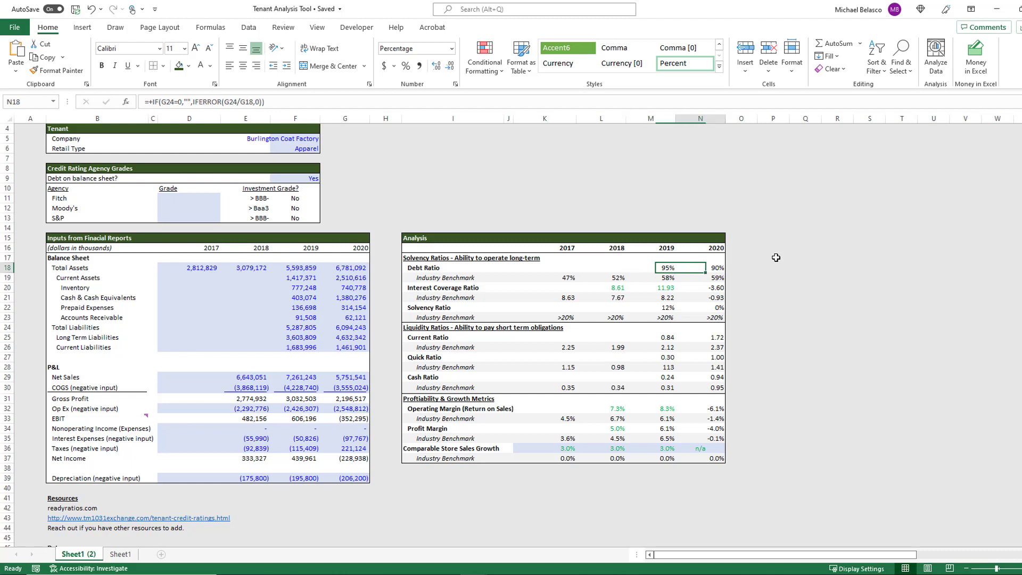
Inspect which balance sheet cells the 2020 Debt Ratio formula references, leaving the formula as it is
key("F2")
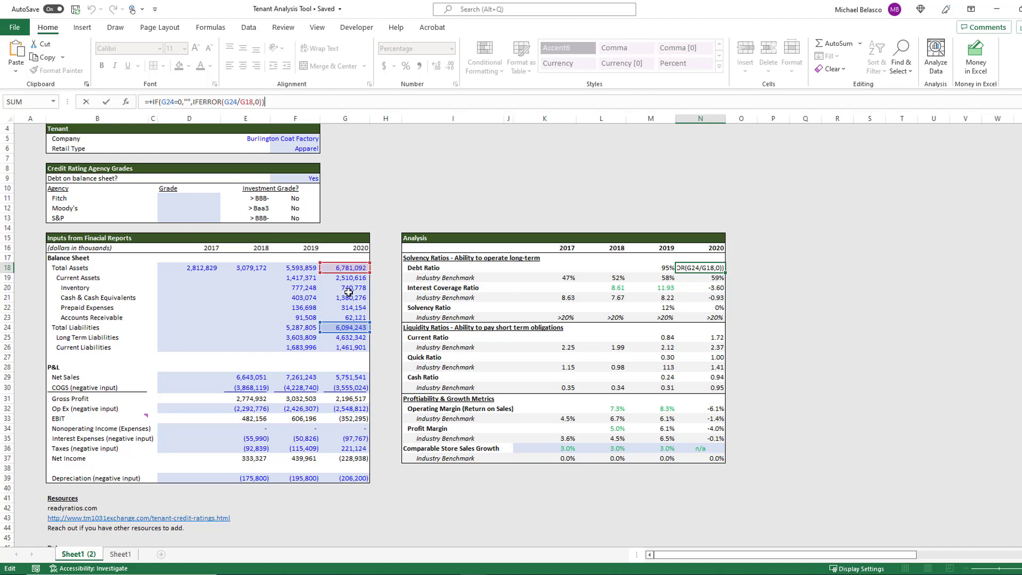
key("ctrl+Return")
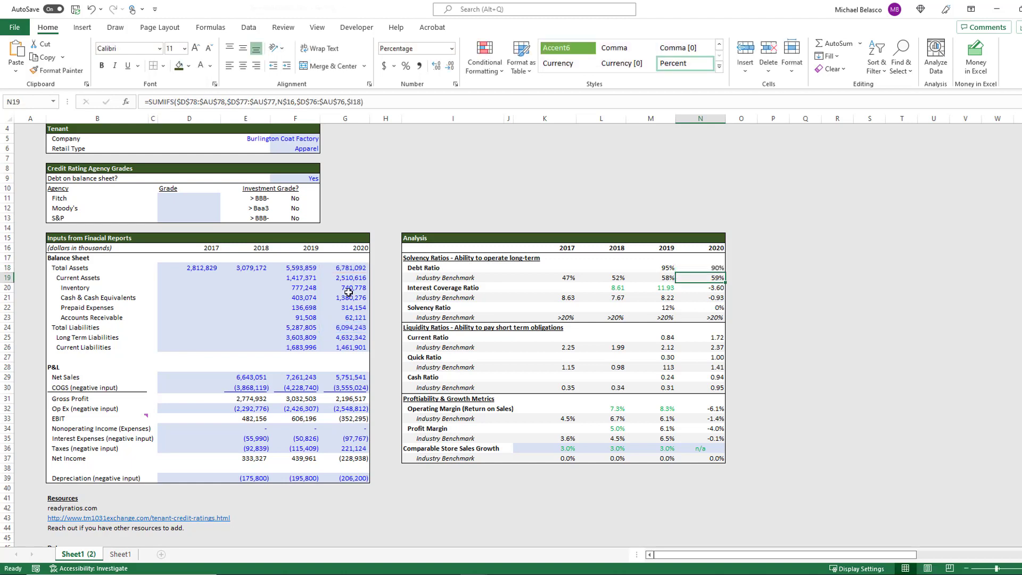
key("F2")
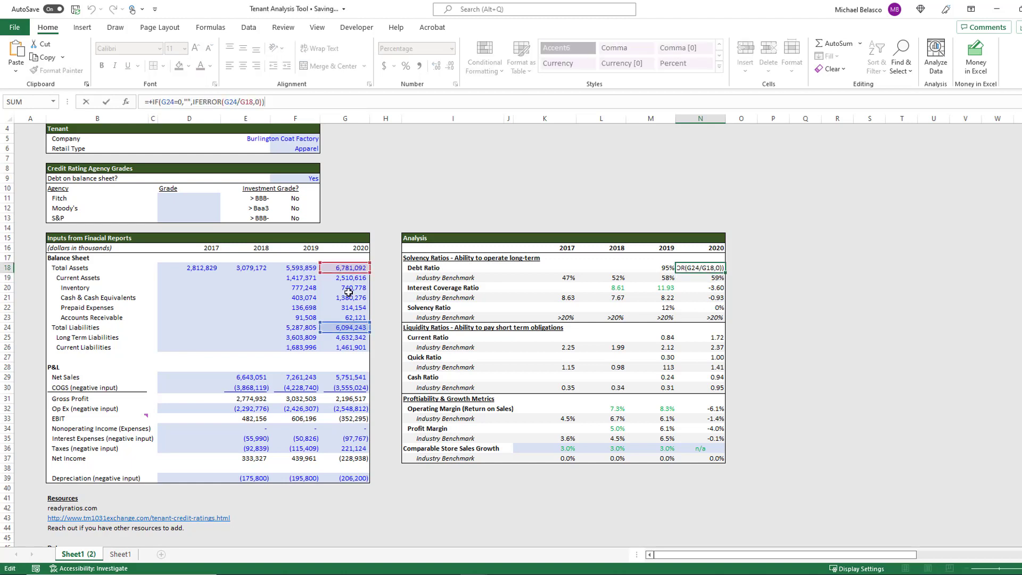
key("Escape")
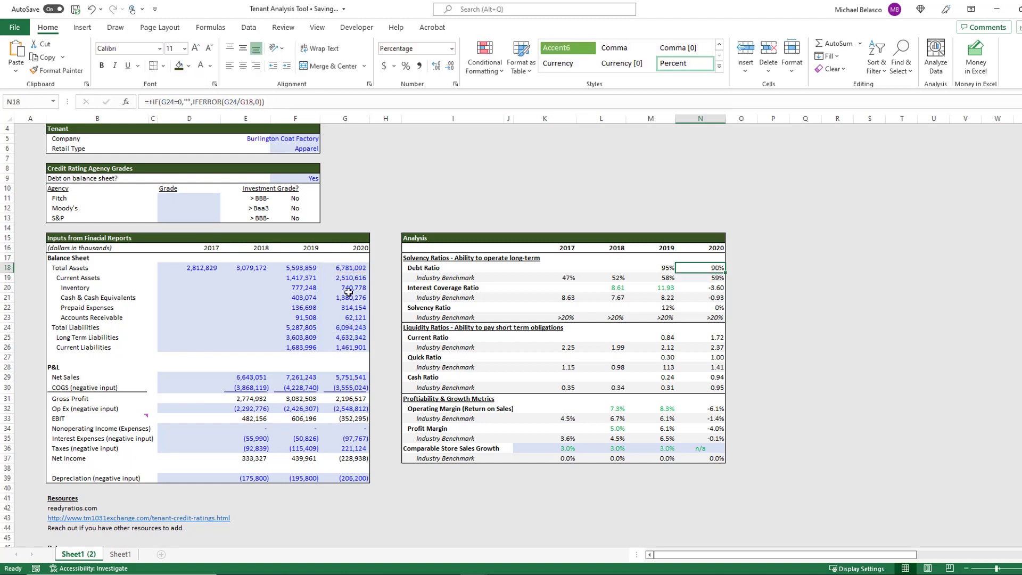
Compare the company's Interest Coverage Ratio across 2018, 2019 and 2020
key("Down")
key("Down")
key("Left")
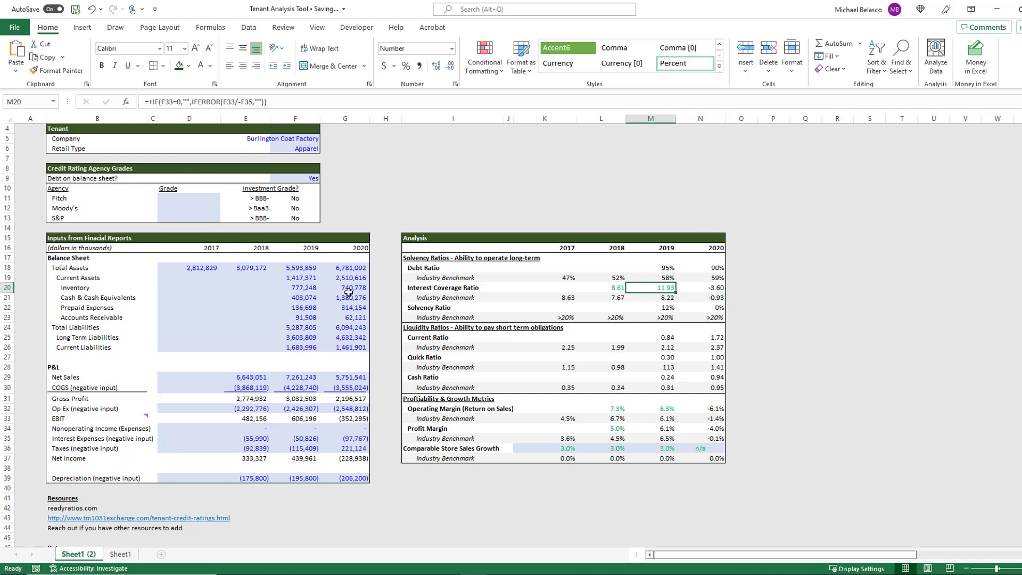
key("Left")
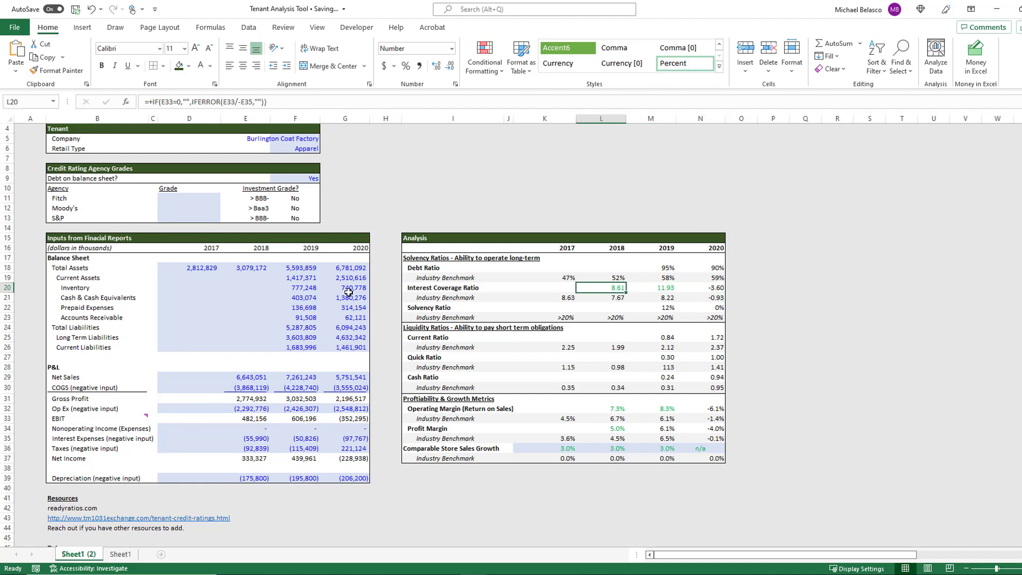
key("Right")
key("Right")
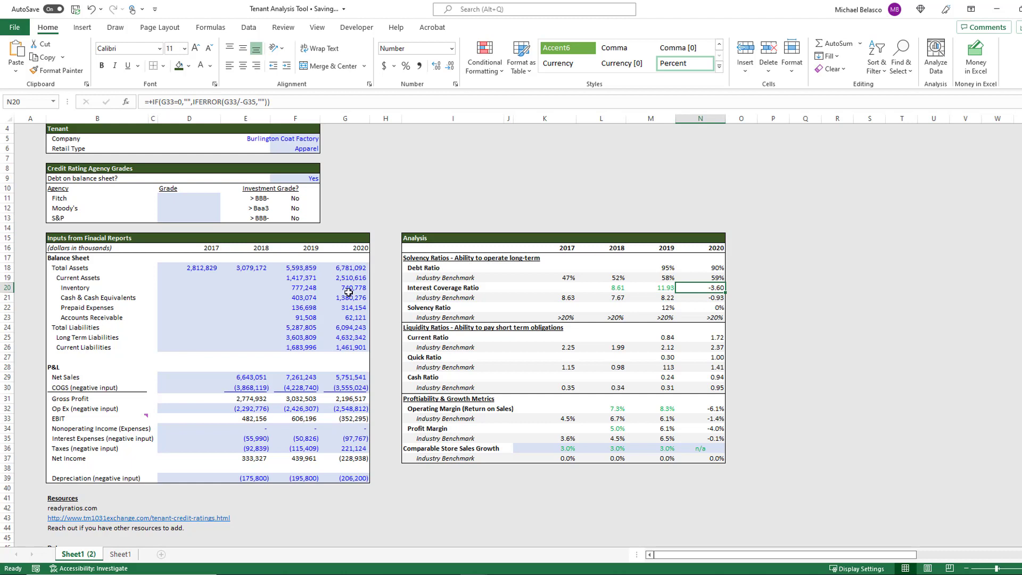
Inspect which P&L cells the 2019 and 2020 Interest Coverage Ratio formulas reference, leaving both formulas as they are
key("Left")
key("F2")
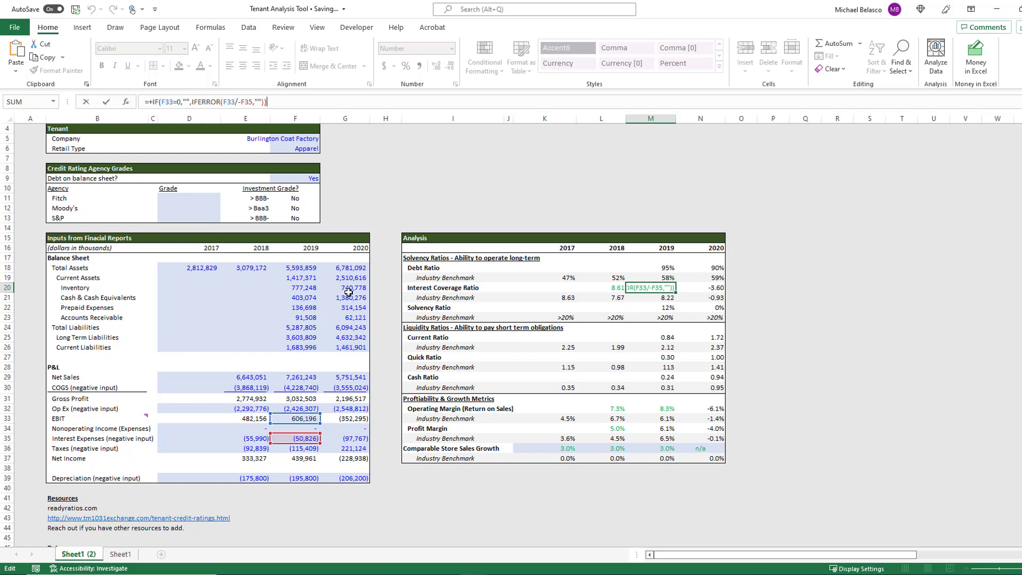
key("ctrl+Return")
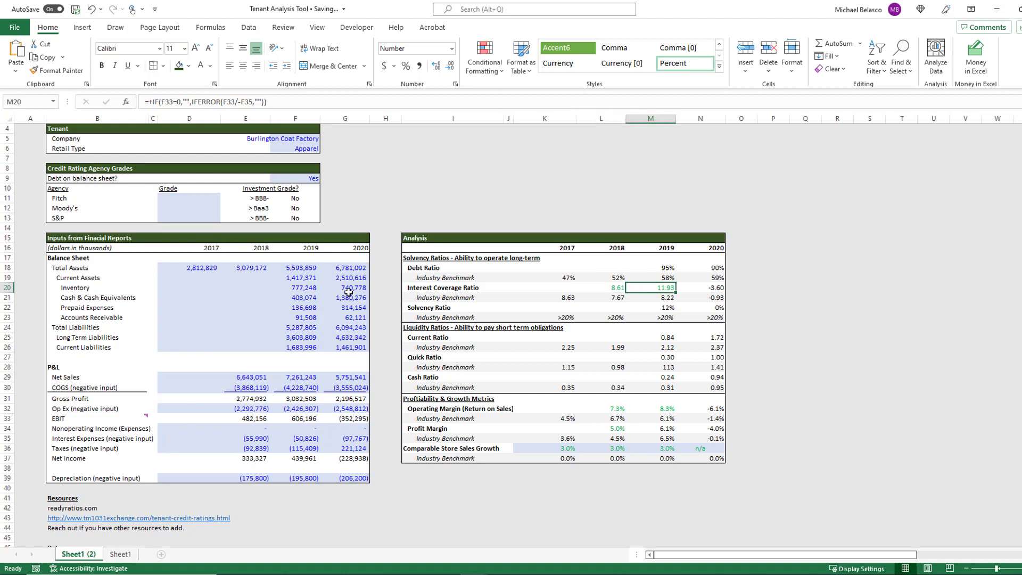
key("Right")
key("F2")
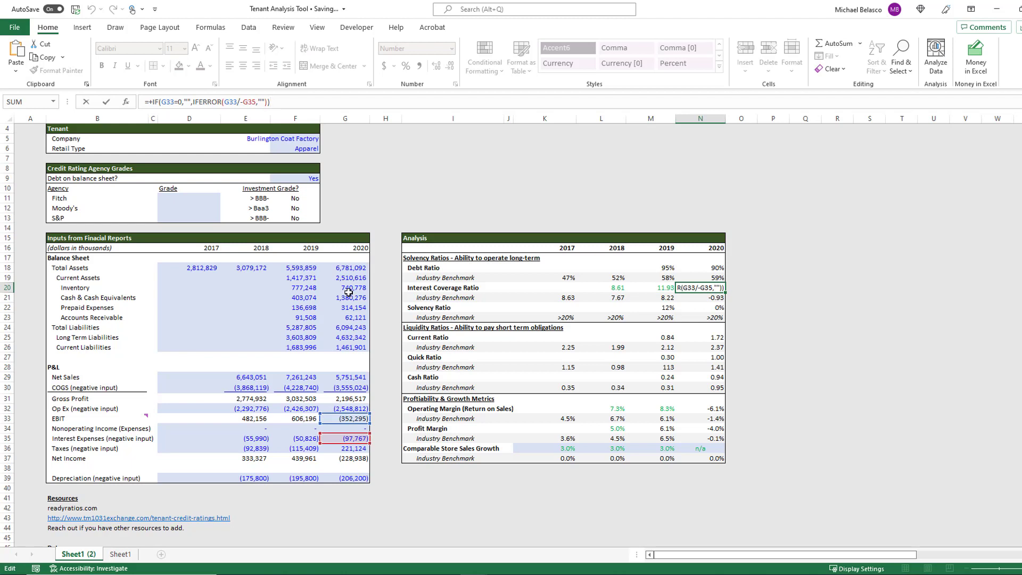
key("Escape")
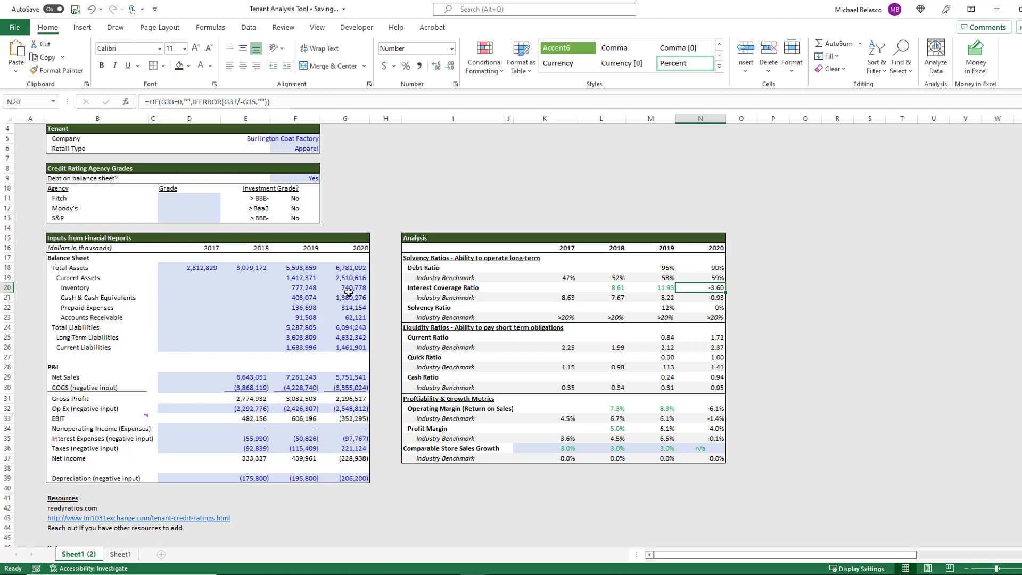
Glance down the 2020 ratios as far as the Current Ratio, and recheck the Interest Coverage Ratio for 2019 against 2020
key("Down")
key("Down")
key("Down")
key("Down")
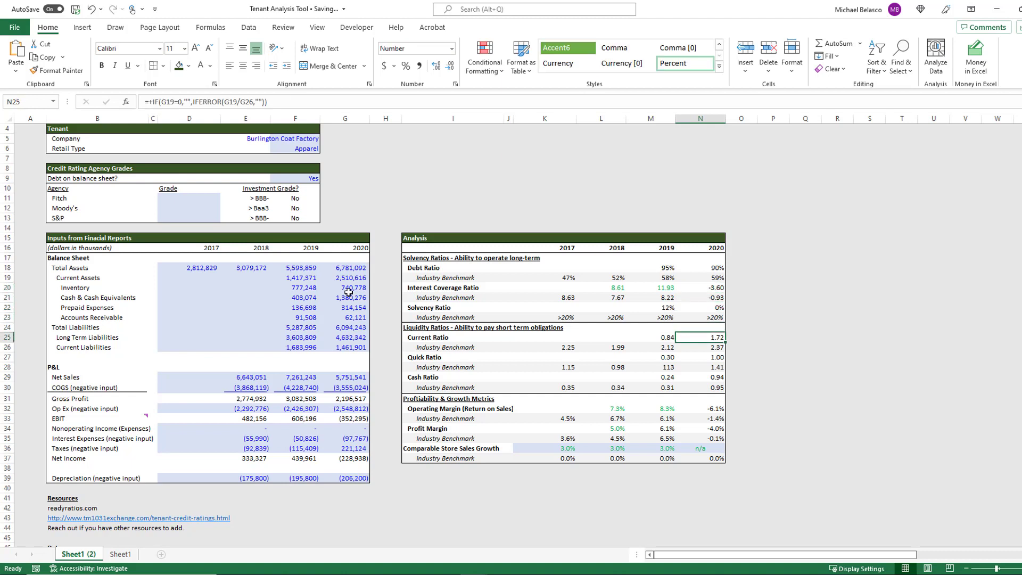
key("Up")
key("Up")
key("Up")
key("Up")
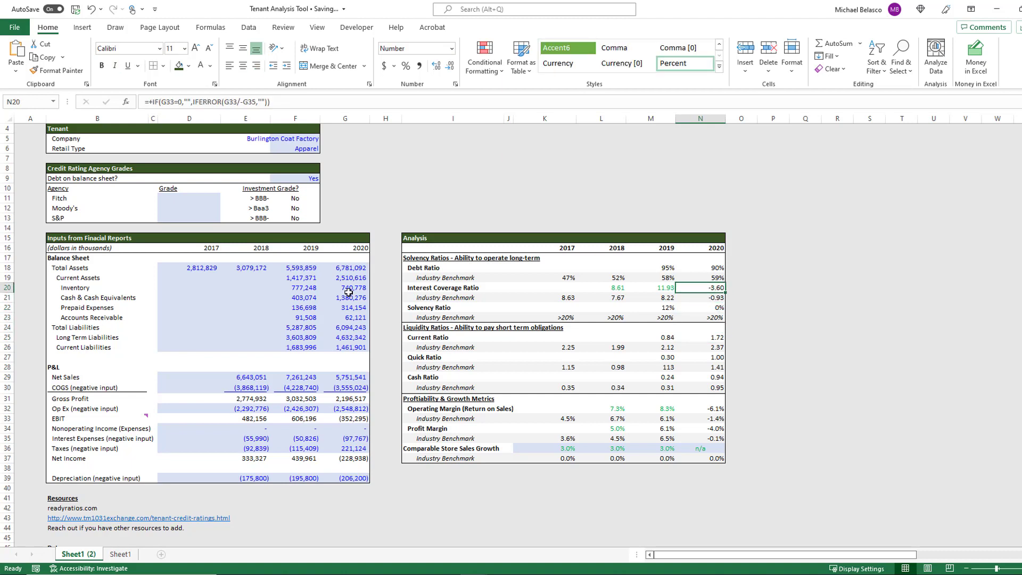
key("Left")
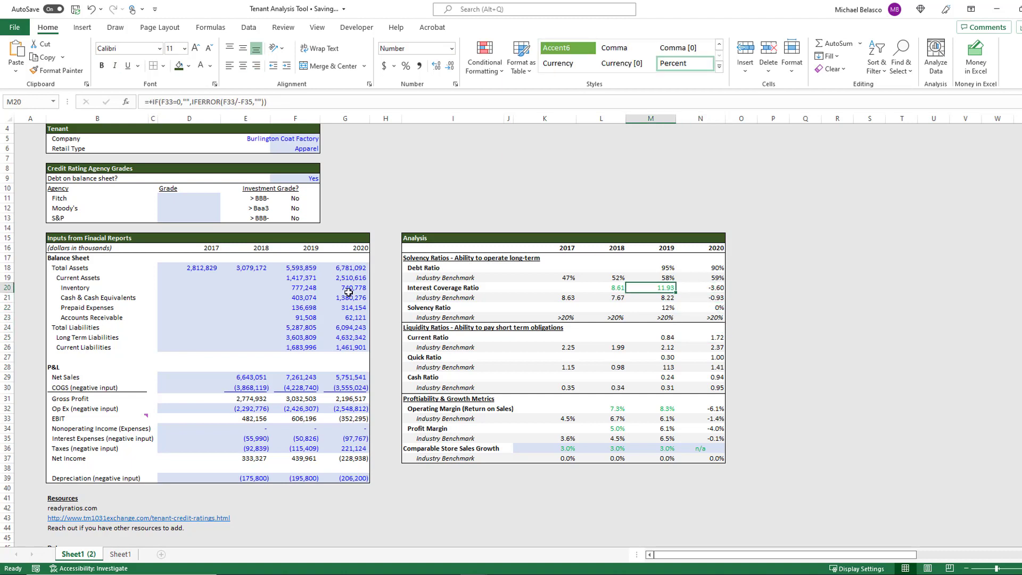
key("Right")
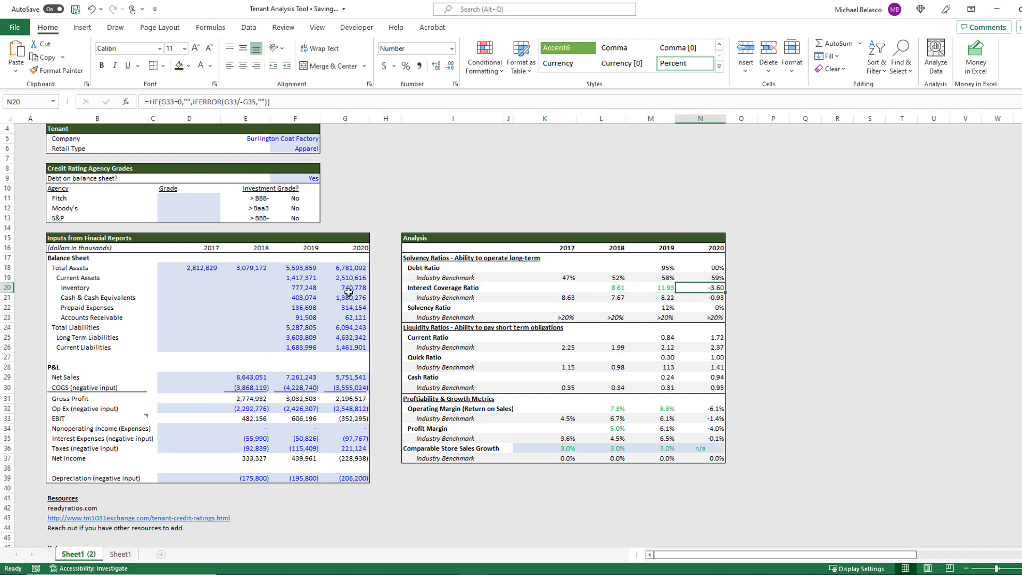
Go through the ratios below Interest Coverage, following the 2020 values down to the Operating Margin
key("Left")
key("Down")
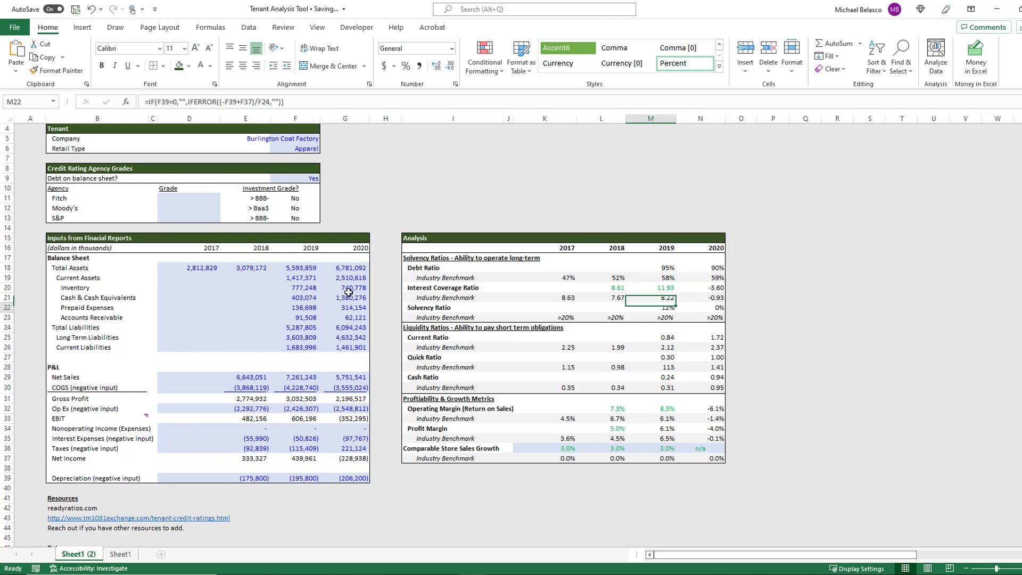
key("Down")
key("Down")
key("Right")
key("Down")
key("Down")
key("Down")
key("Down")
key("Down")
key("Down")
key("Down")
key("Down")
key("Down")
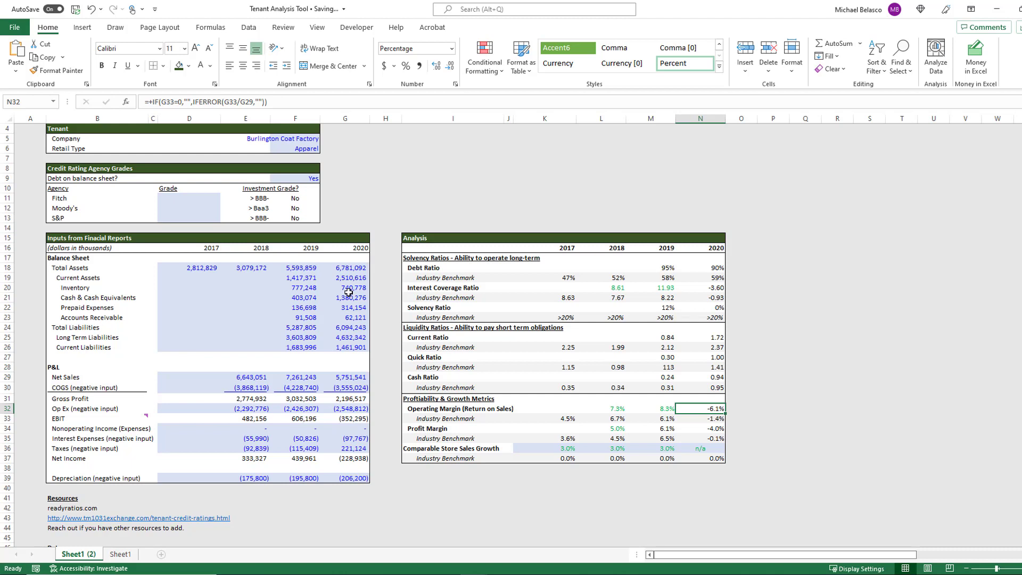
Look over the 2020 liquidity and profitability ratios again, continuing to the 2019 Comparable Store Sales Growth input
key("Up")
key("Up")
key("Up")
key("Up")
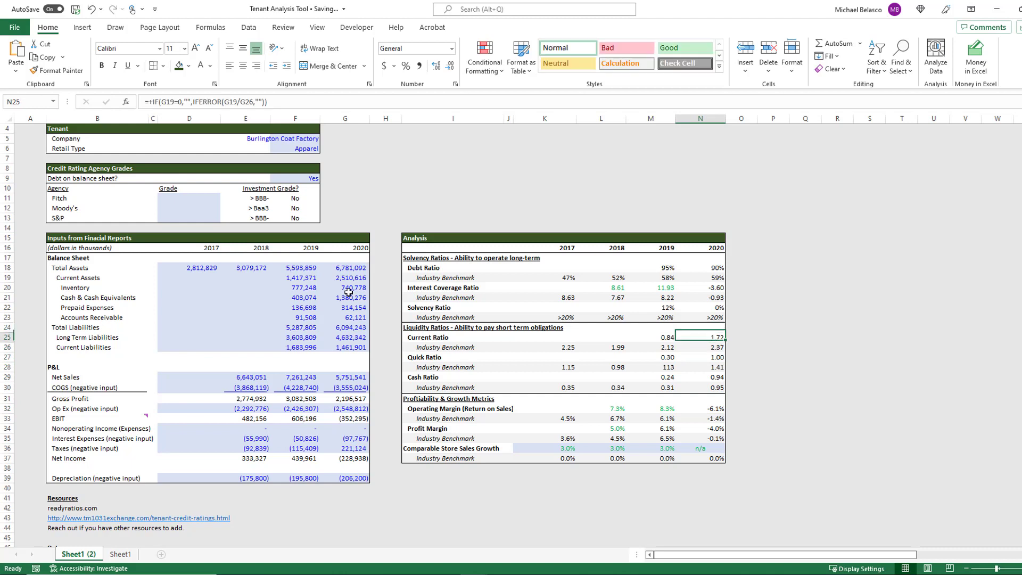
key("Down")
key("Down")
key("Down")
key("Down")
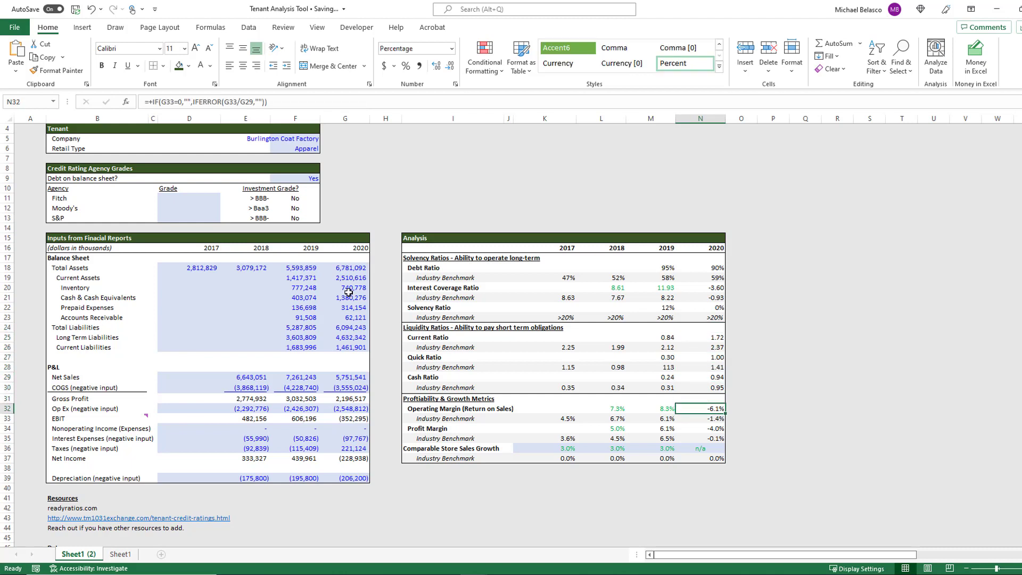
key("Down")
key("Down")
key("Down")
key("Left")
key("Down")
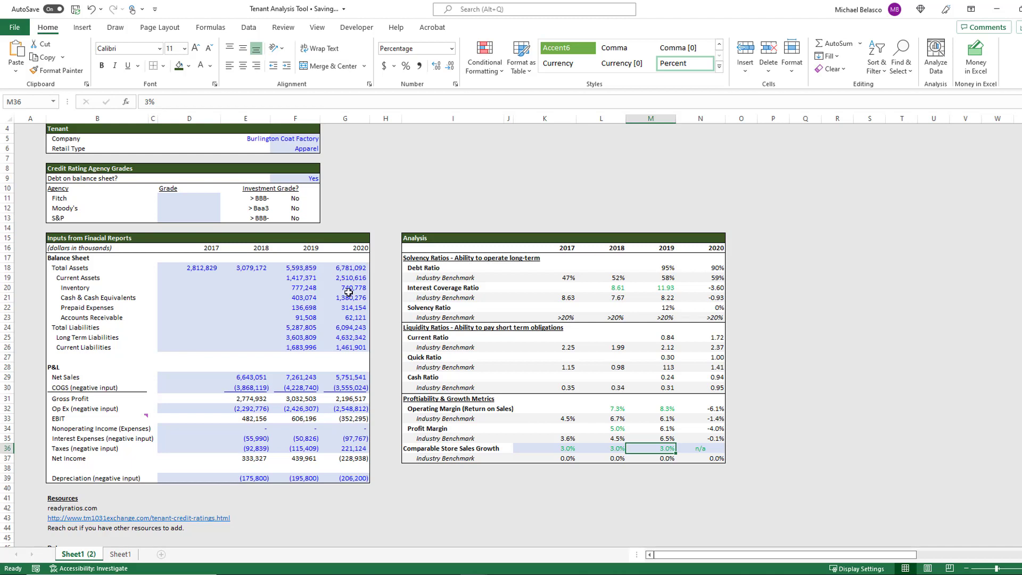
Return to the 2019 Interest Coverage Ratio and recheck its formula's EBIT and Interest Expenses references, leaving the formula as it is
key("Up")
key("Up")
key("Up")
key("Up")
key("Up")
key("Up")
key("Up")
key("Up")
key("Up")
key("Up")
key("Up")
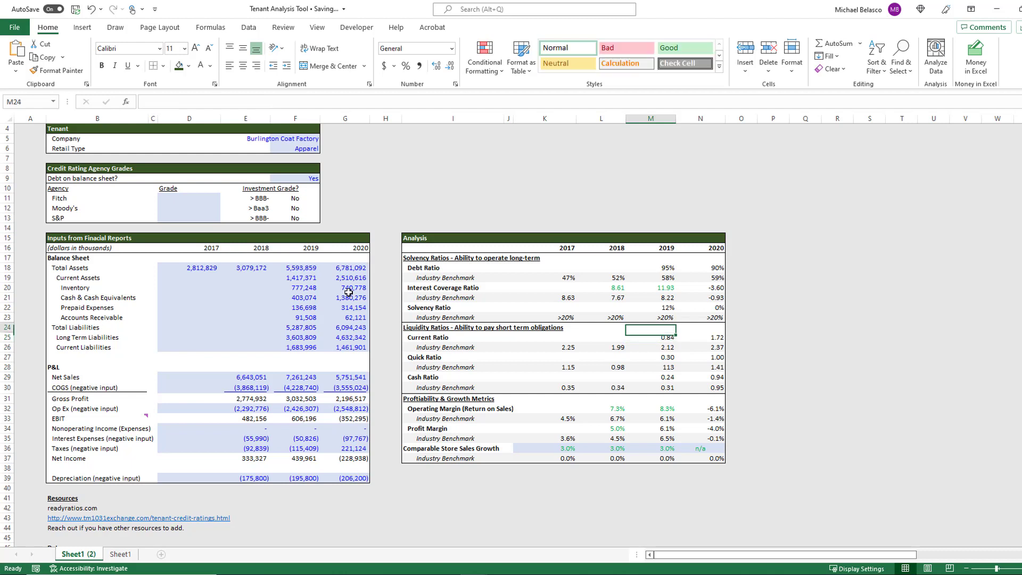
key("Up")
key("Up")
key("Up")
key("Up")
key("Up")
key("F2")
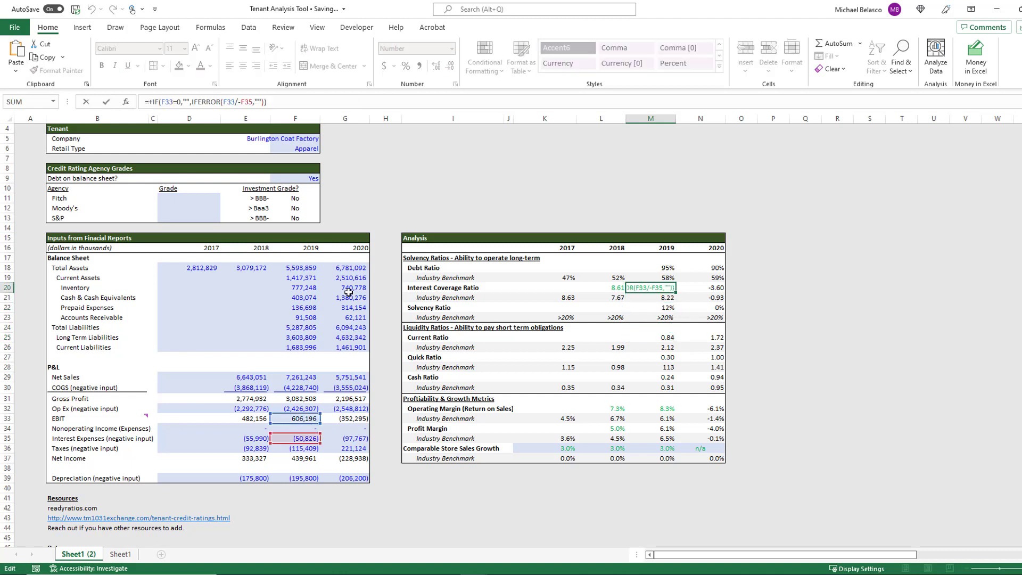
key("Return")
Inspect which input cells the 2019 and 2020 Solvency Ratio formulas reference, leaving both formulas as they are
key("Down")
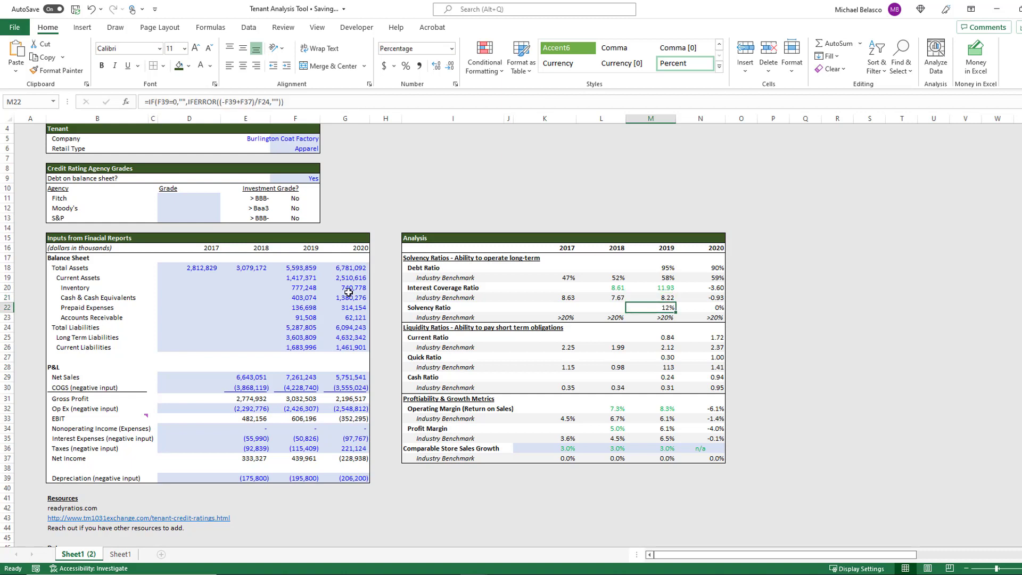
key("Right")
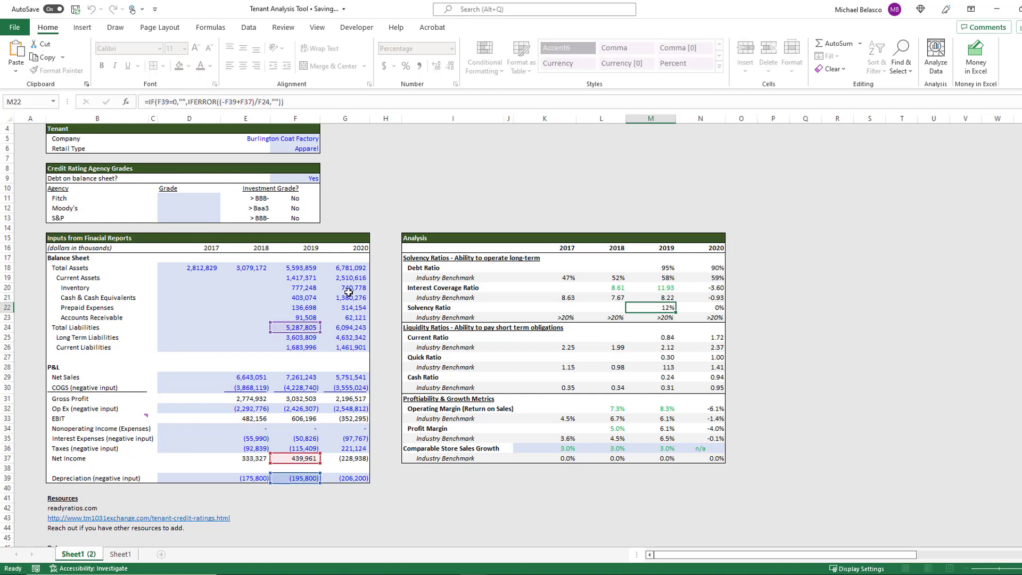
key("F2")
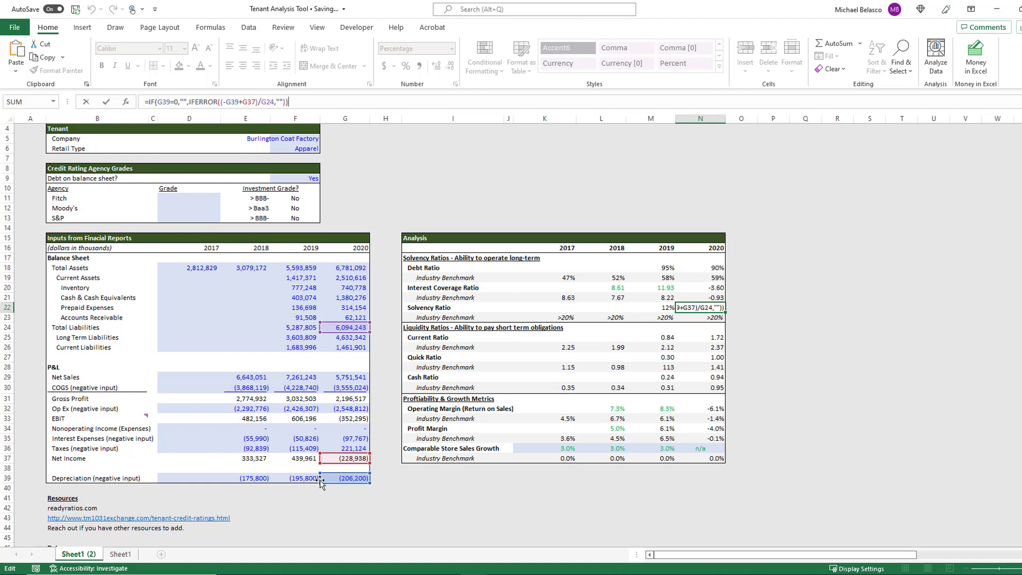
key("Escape")
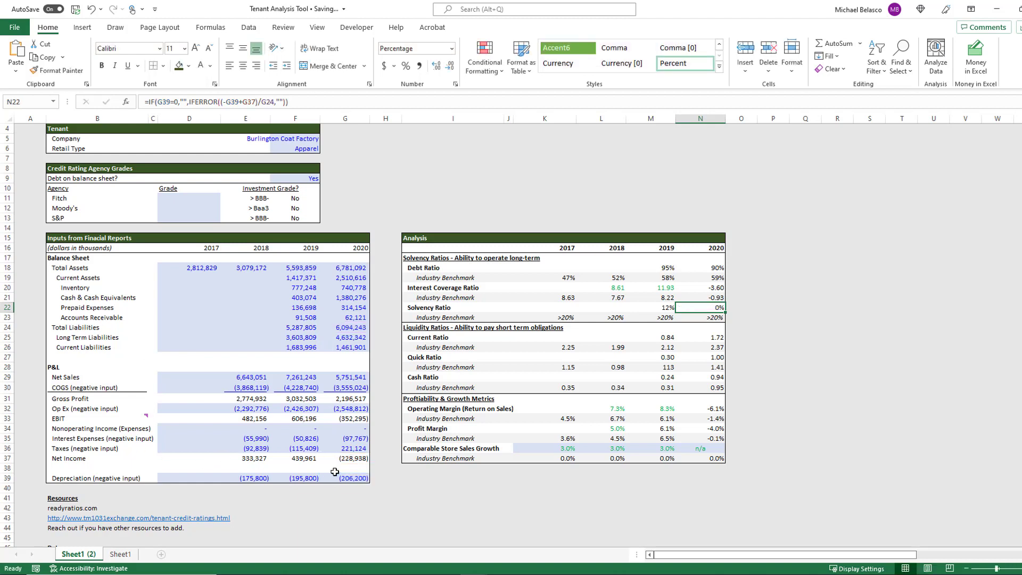
key("Left")
key("F2")
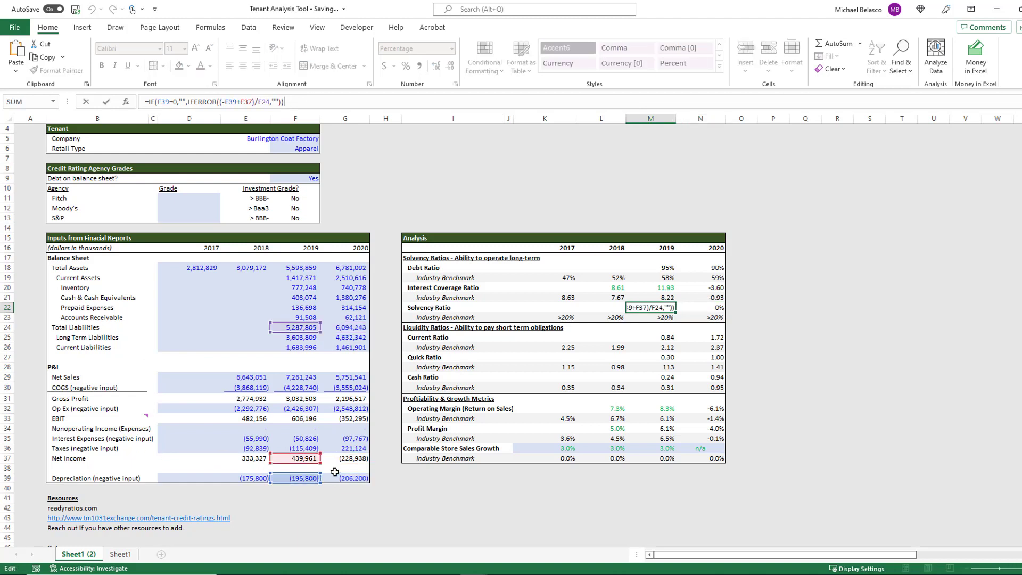
key("Escape")
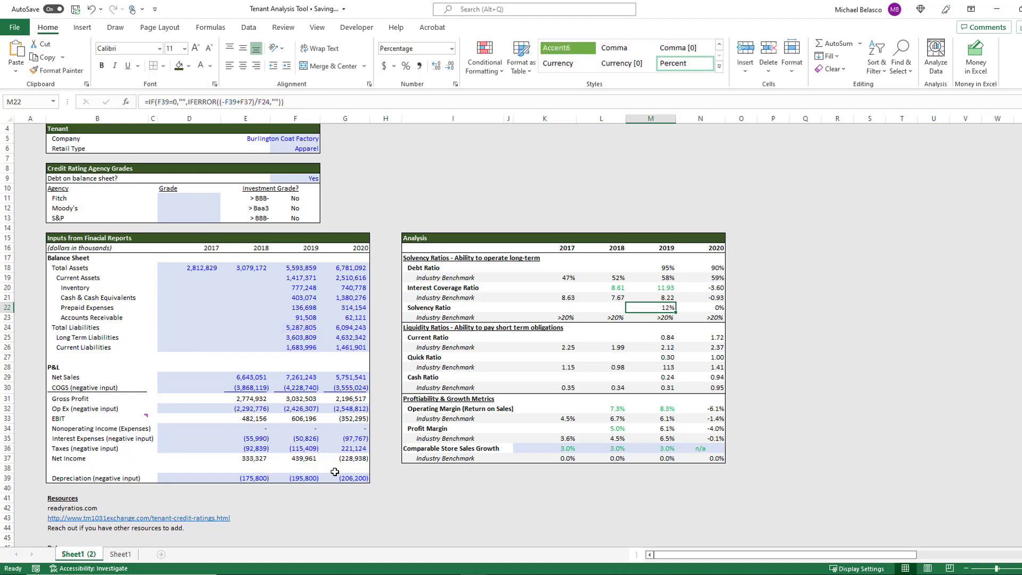
Recheck the references in the 2019 Solvency Ratio formula without editing it, and compare the ratio with 2020
key("Left")
key("Right")
key("F2")
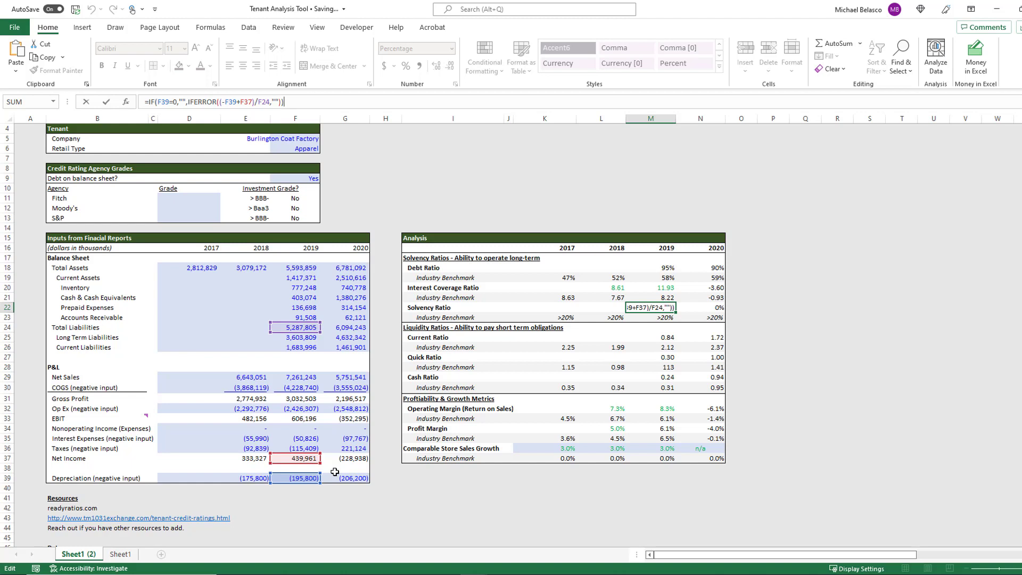
key("Return")
key("Up")
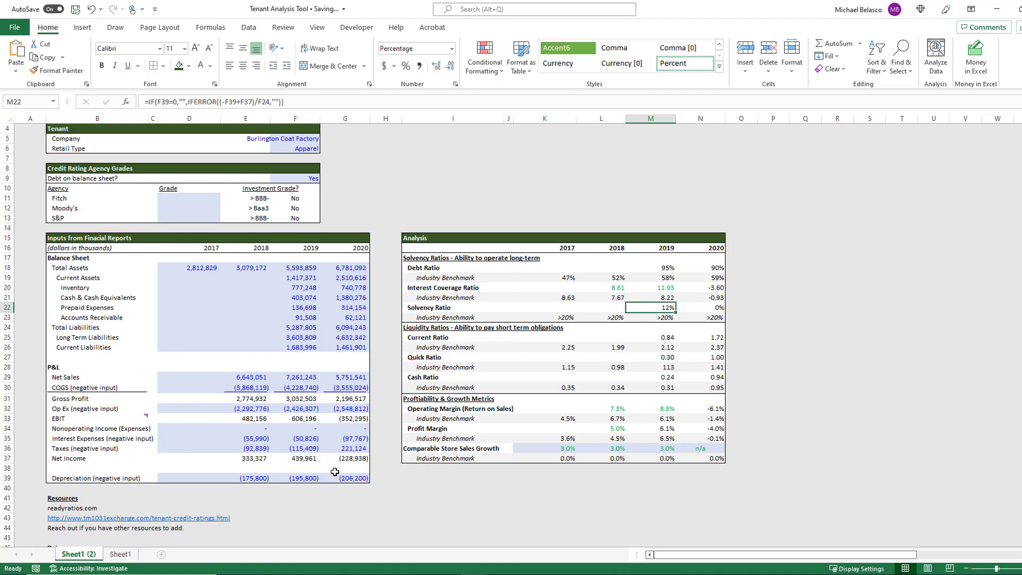
key("Right")
key("Left")
Compare the company's Current Ratio between 2019 and 2020 in the Liquidity Ratios block
key("Down")
key("Down")
key("Down")
key("Down")
key("Up")
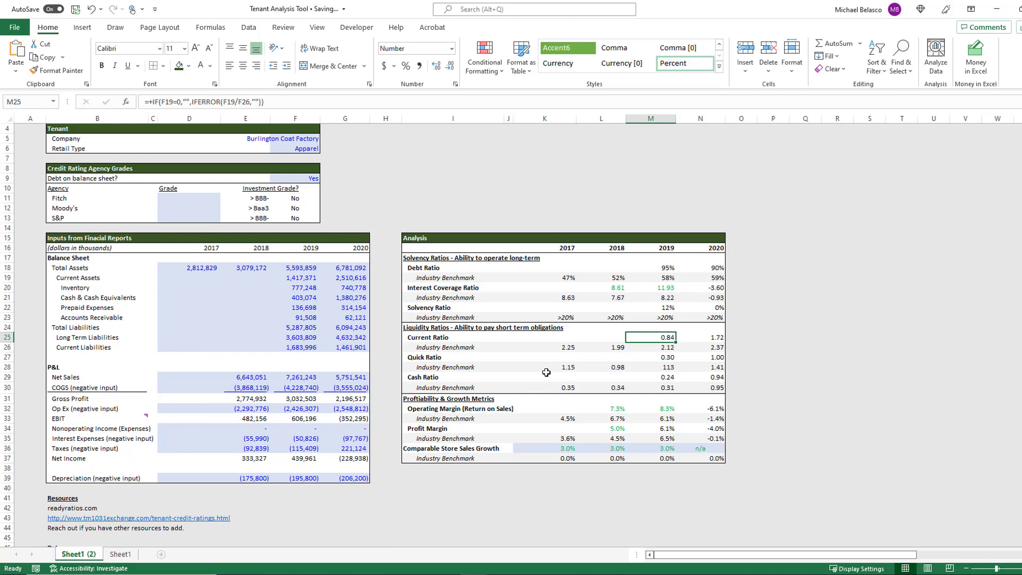
key("Right")
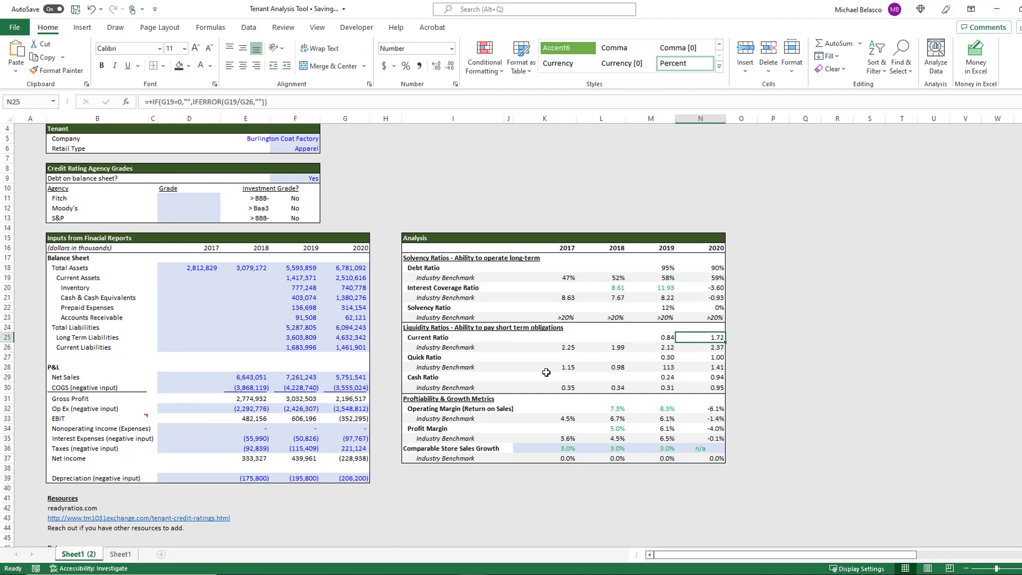
Glance over the 2020 Quick and Cash Ratios, and inspect which balance sheet cells the 2020 Current Ratio formula references
key("Down")
key("Down")
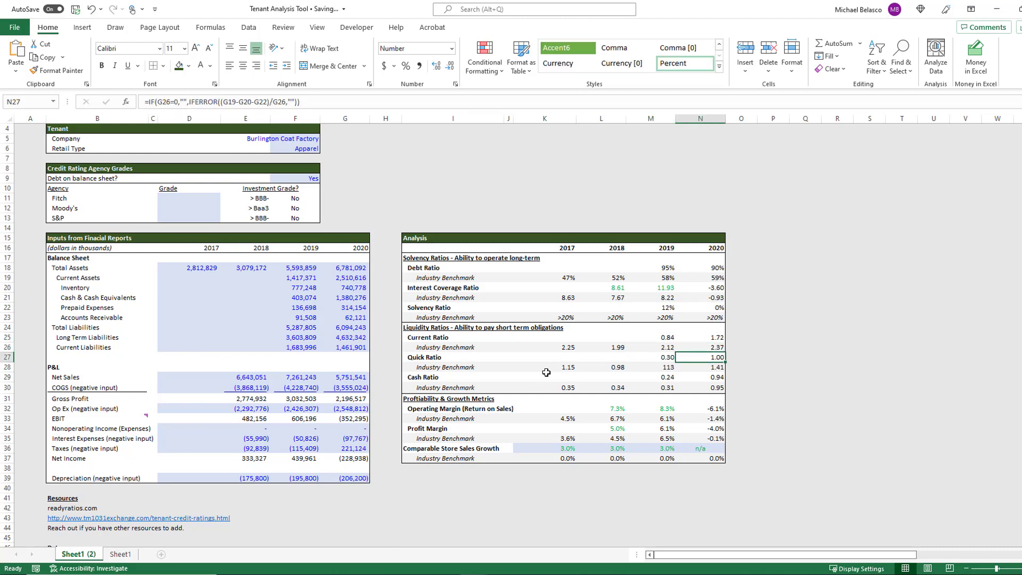
key("Down")
key("Down")
key("Up")
key("Up")
key("Up")
key("Up")
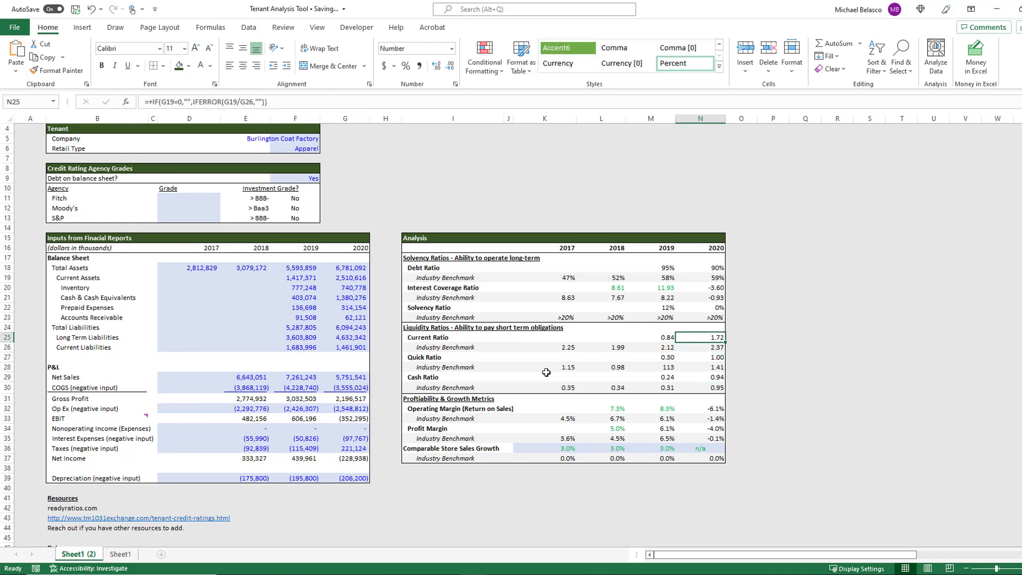
key("F2")
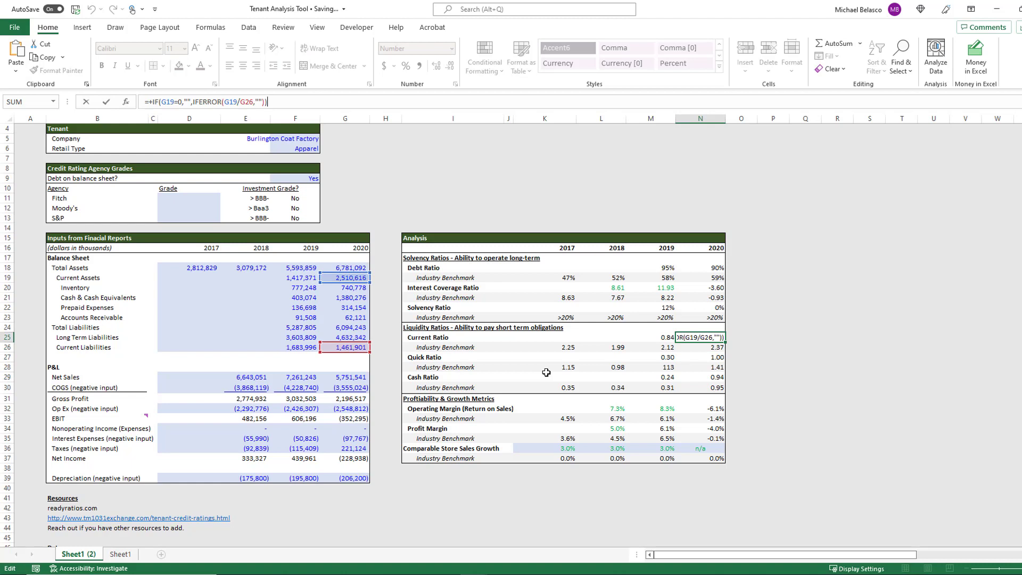
key("Escape")
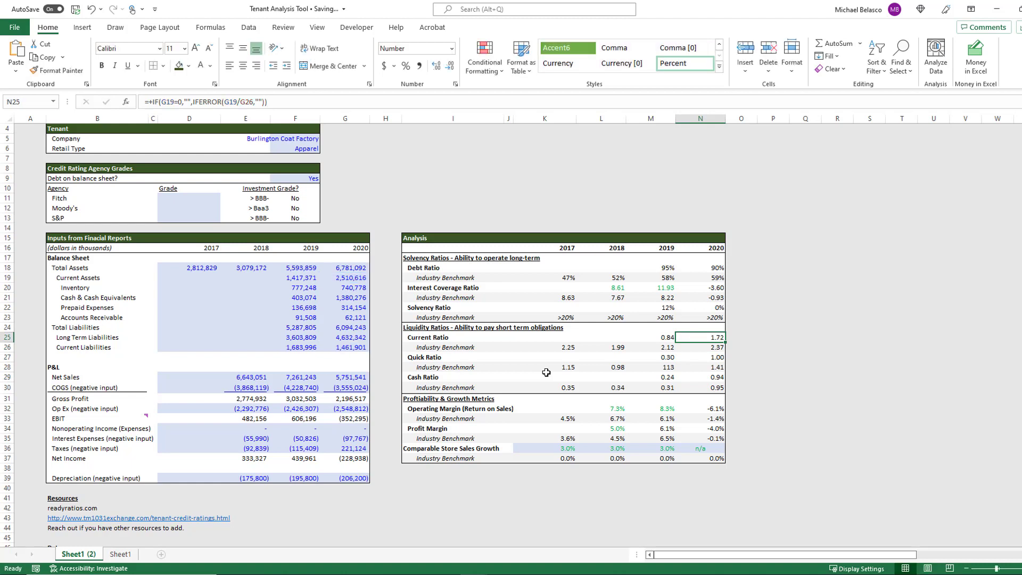
Inspect which balance sheet cells the 2020 Quick Ratio formula references, leaving the formula as it is
key("Down")
key("Down")
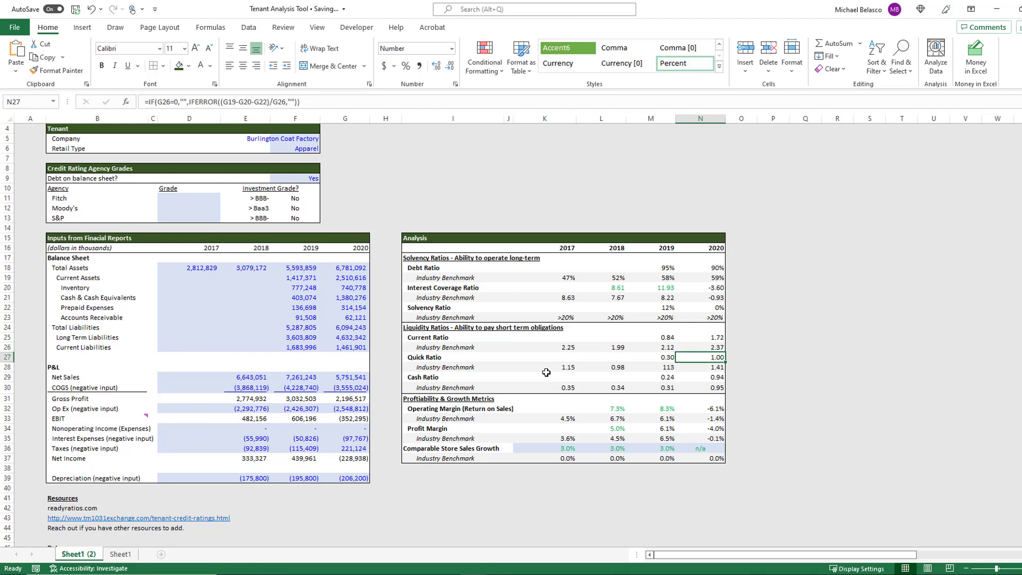
key("F2")
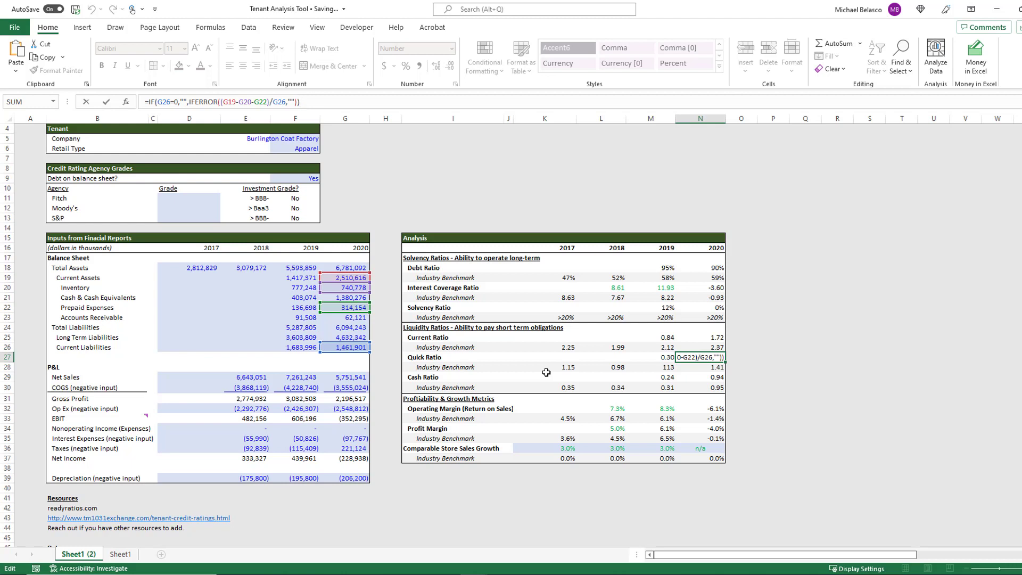
key("Return")
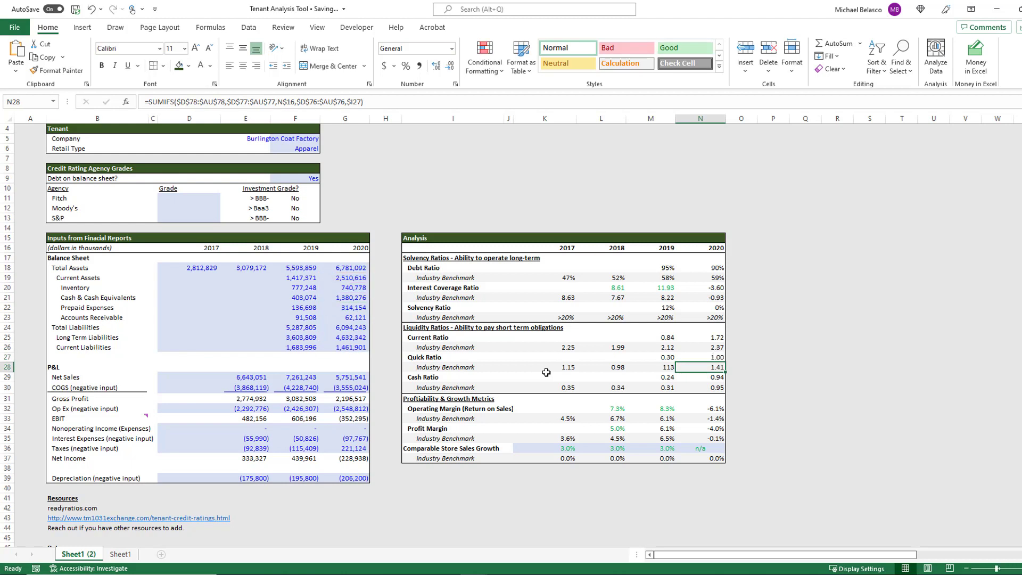
Inspect which balance sheet cells the 2020 Cash Ratio formula references, leaving the formula as it is
key("Return")
key("F2")
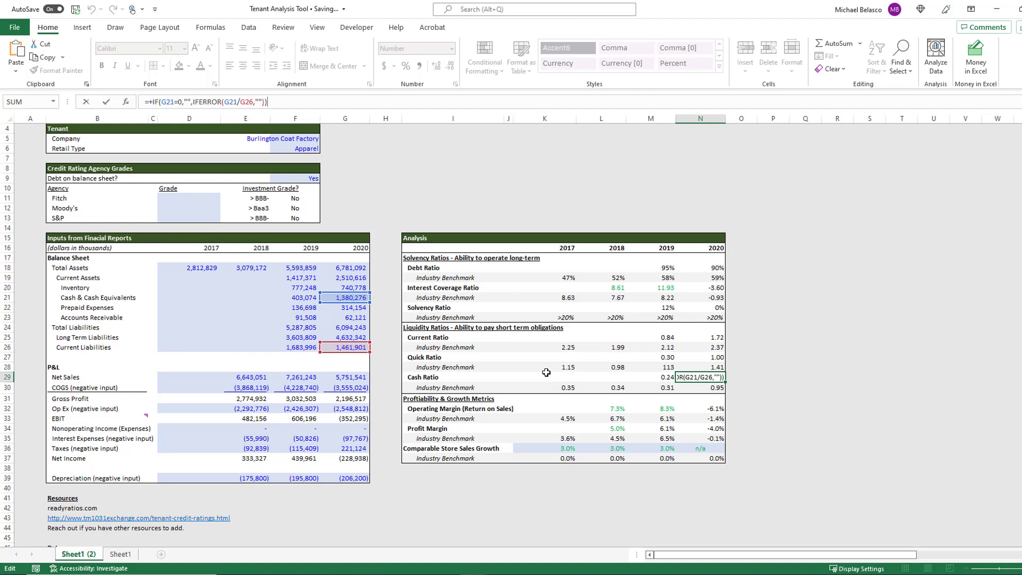
key("Return")
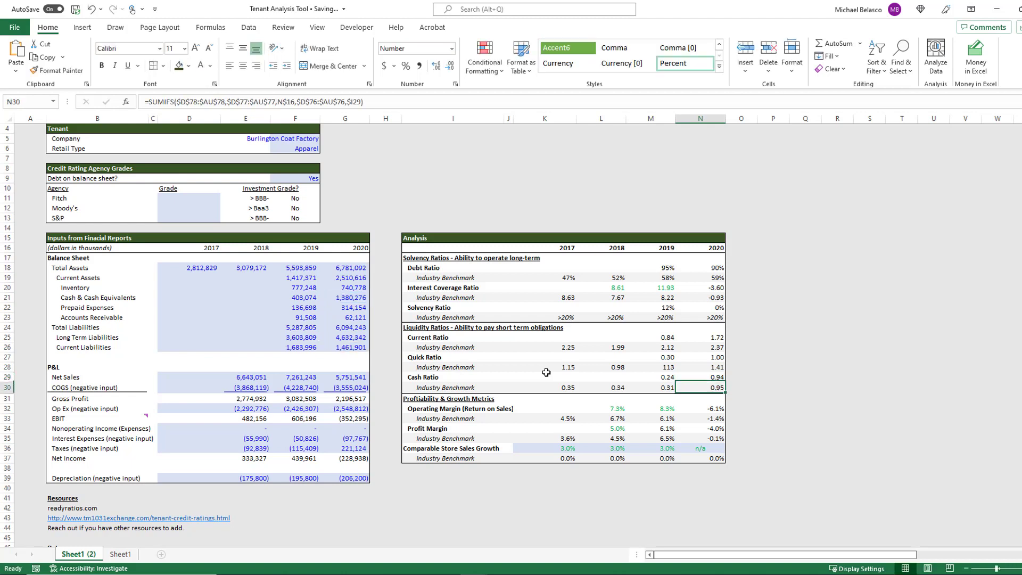
key("Up")
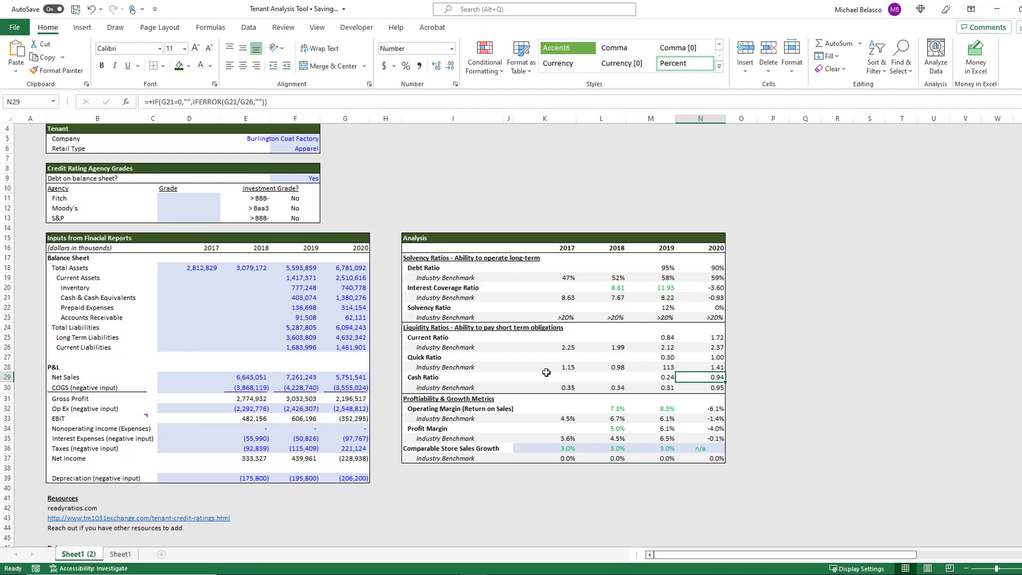
Compare the company's Quick Ratio between 2019 and 2020, and glance over the Cash Ratio for the same years
key("Left")
key("Up")
key("Up")
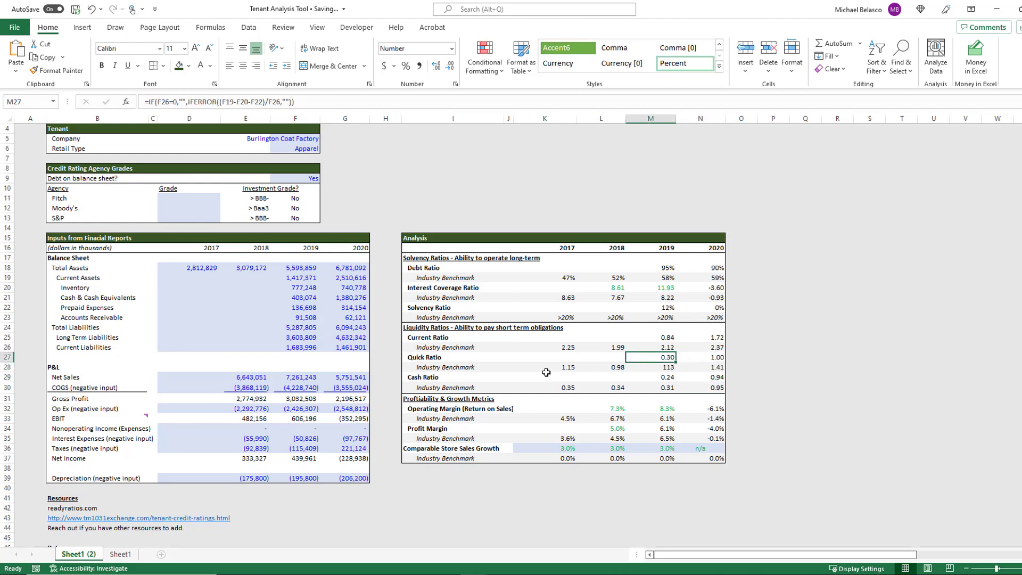
key("Right")
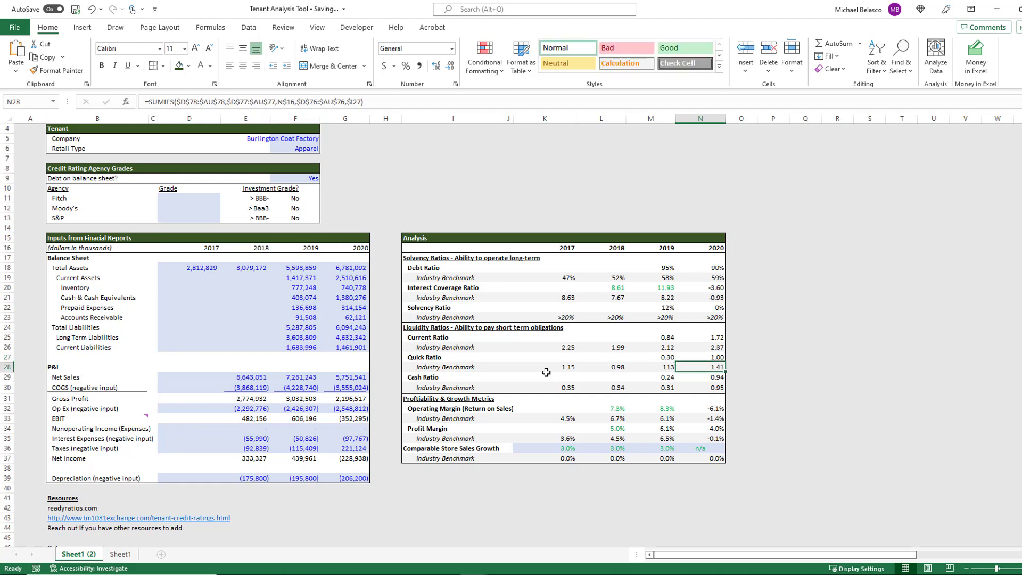
key("Left")
key("Down")
key("Down")
key("Right")
key("Right")
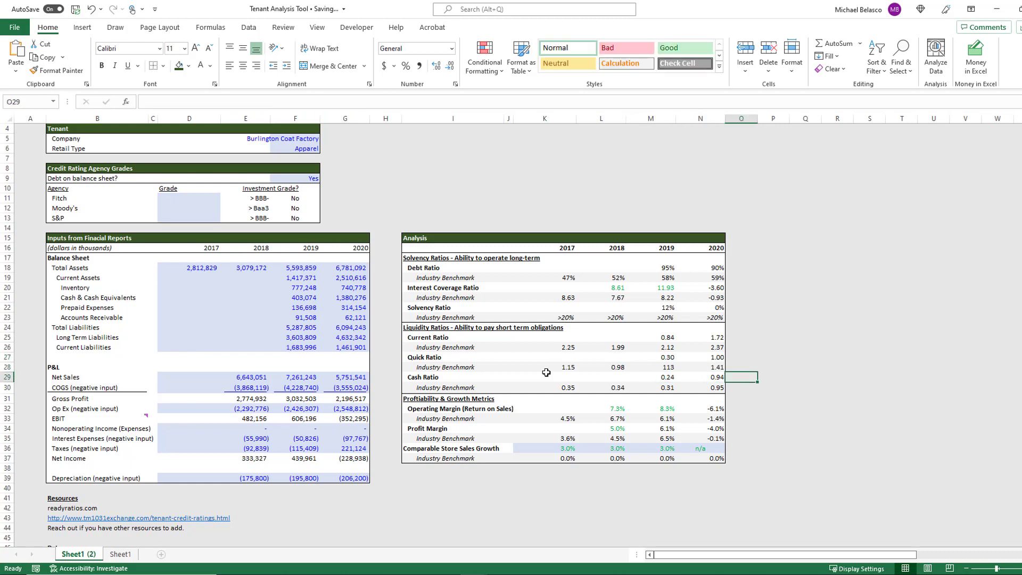
Revisit the 2019 and 2020 Current Ratio, and examine the 2019 industry benchmark for the Quick Ratio
key("Up")
key("Up")
key("Up")
key("Up")
key("Left")
key("Left")
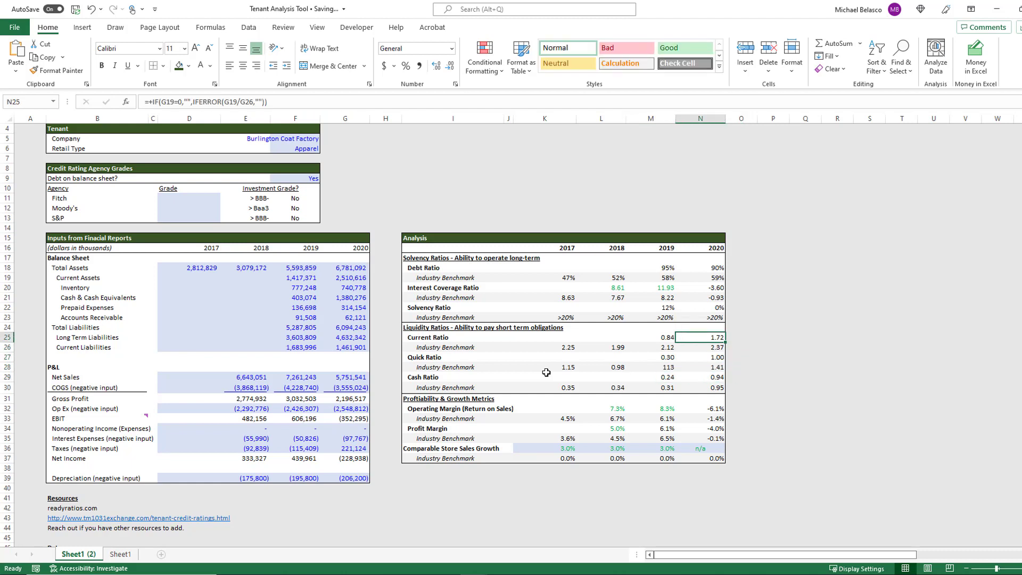
key("Right")
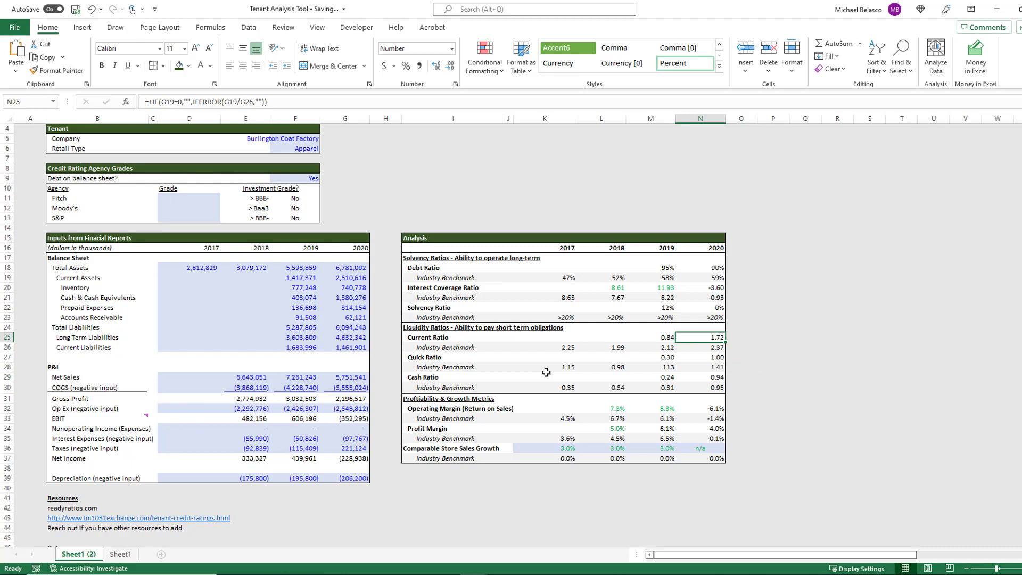
key("Left")
key("Down")
key("Down")
key("Down")
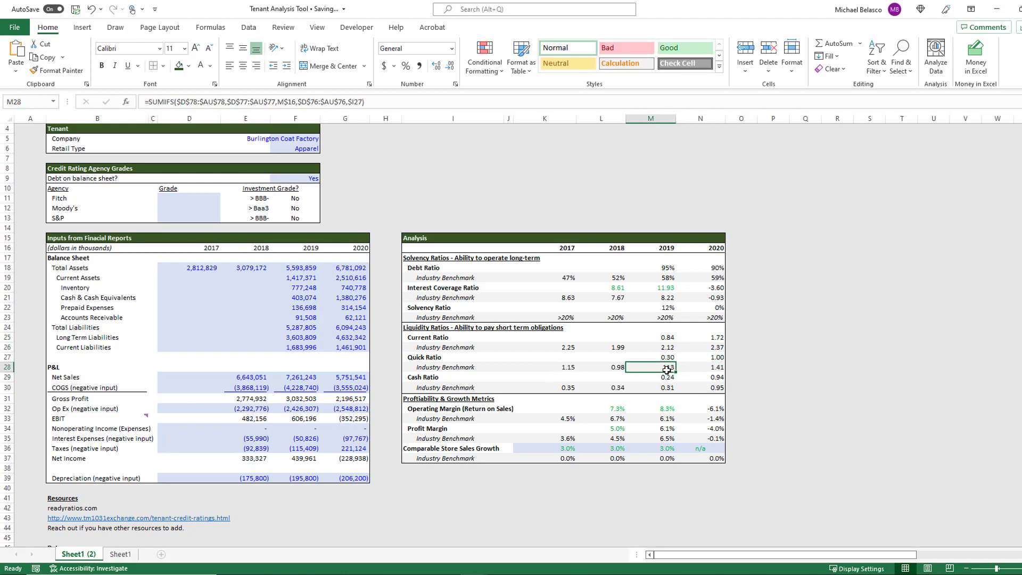
Compare the 2019 and 2020 Cash Ratio with the industry benchmark beneath it
left_click(659, 390)
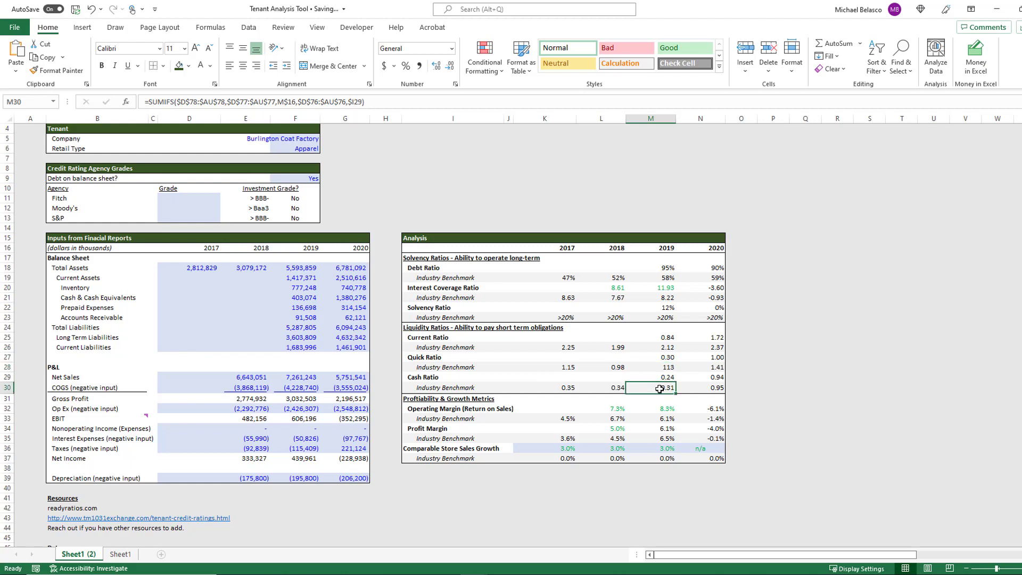
key("Up")
key("Right")
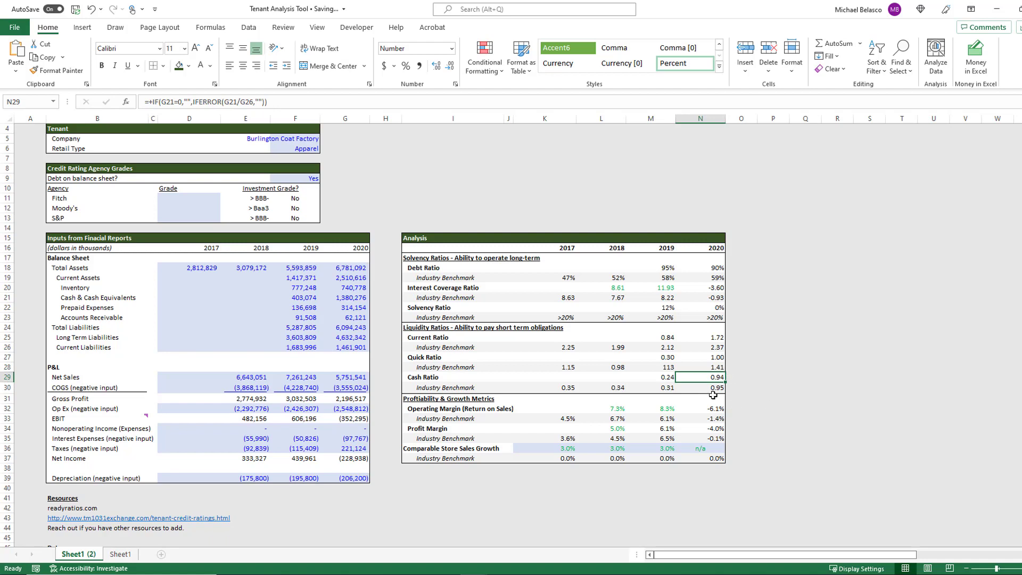
Compare the company's Operating Margin and Profit Margin with their industry benchmarks from 2018 to 2020
scroll(713, 395, "down", 3)
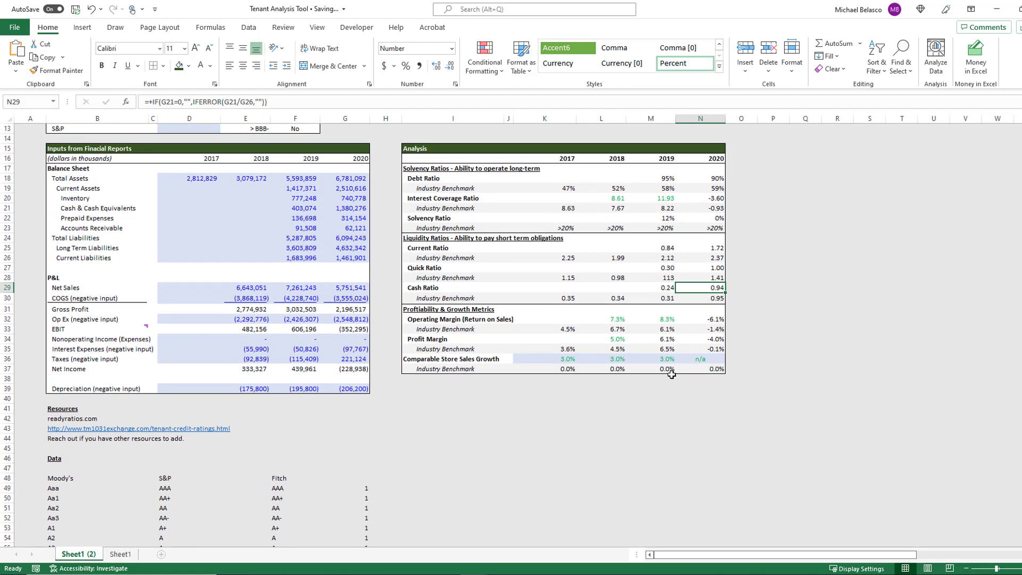
left_click(666, 330)
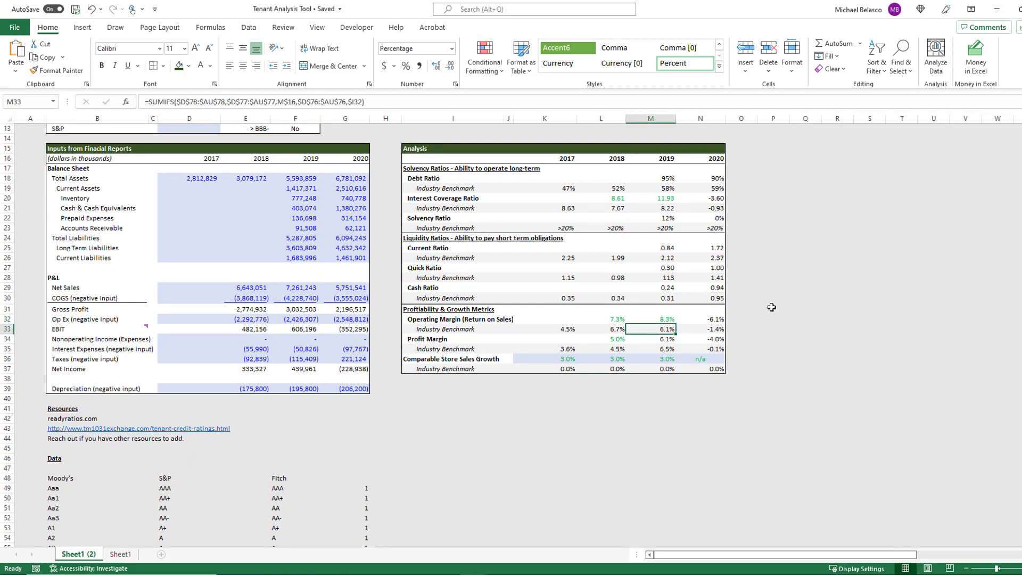
key("Down")
key("Down")
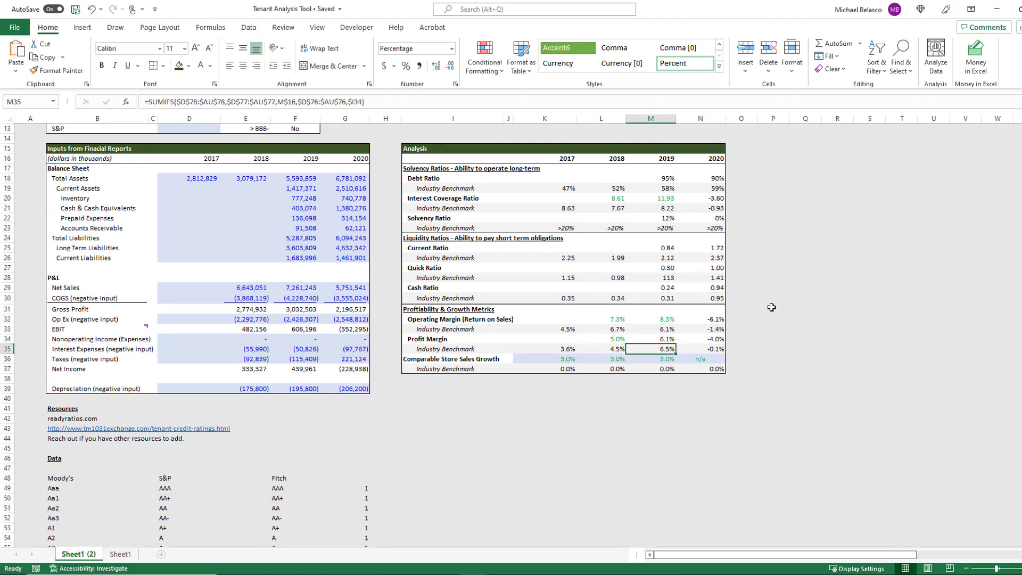
key("Up")
key("Up")
key("Up")
key("Left")
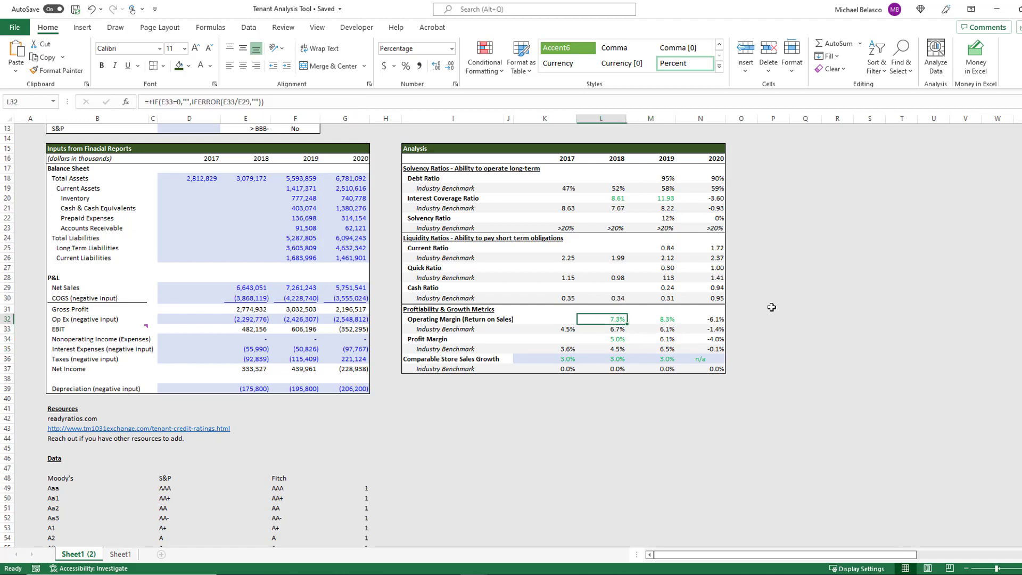
key("Down")
key("Down")
key("Right")
key("Right")
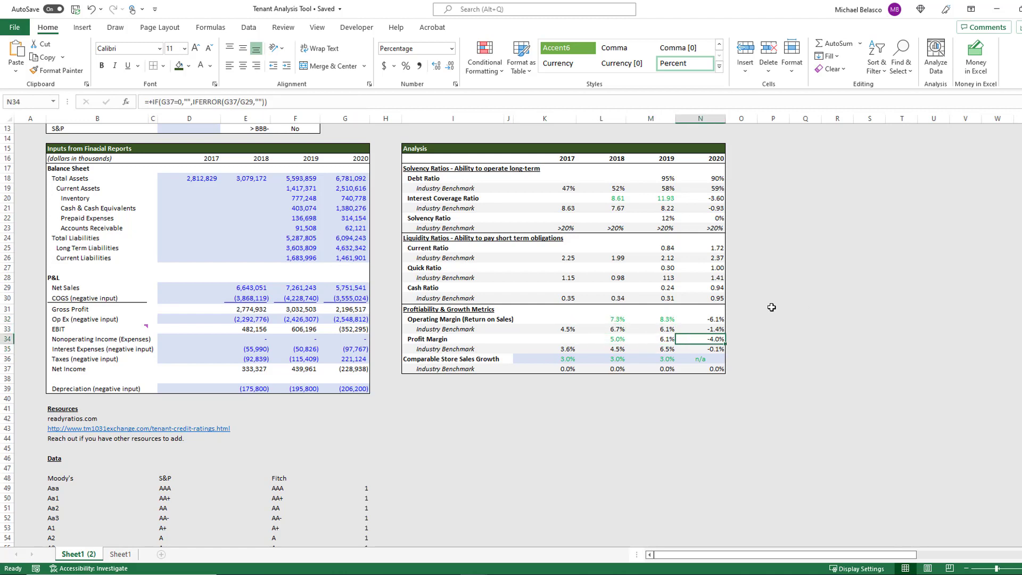
Review the Comparable Store Sales Growth entries for 2017 to 2020 and the industry benchmark row beneath them
key("Down")
key("Down")
key("Left")
key("Left")
key("Left")
key("Down")
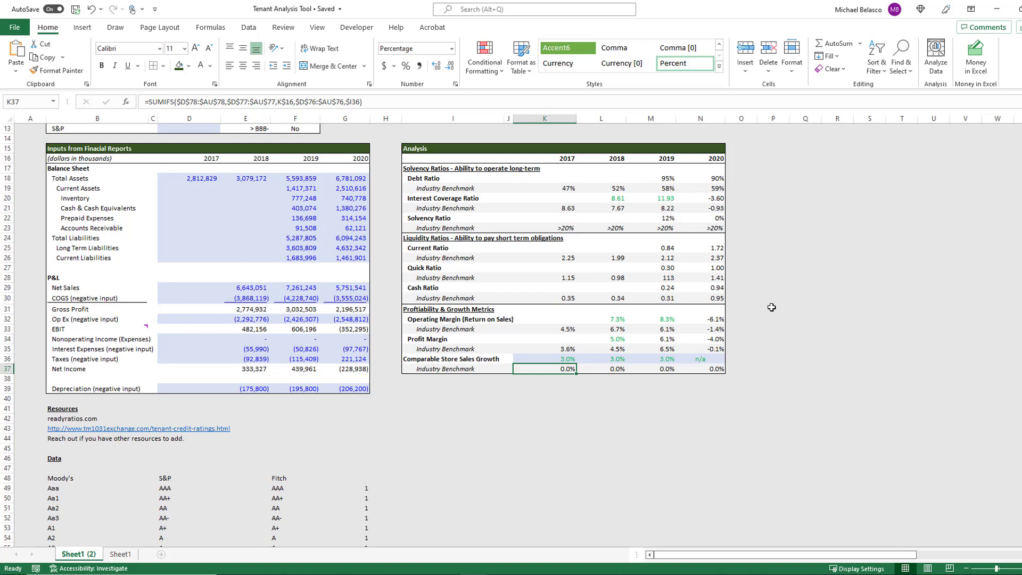
key("Up")
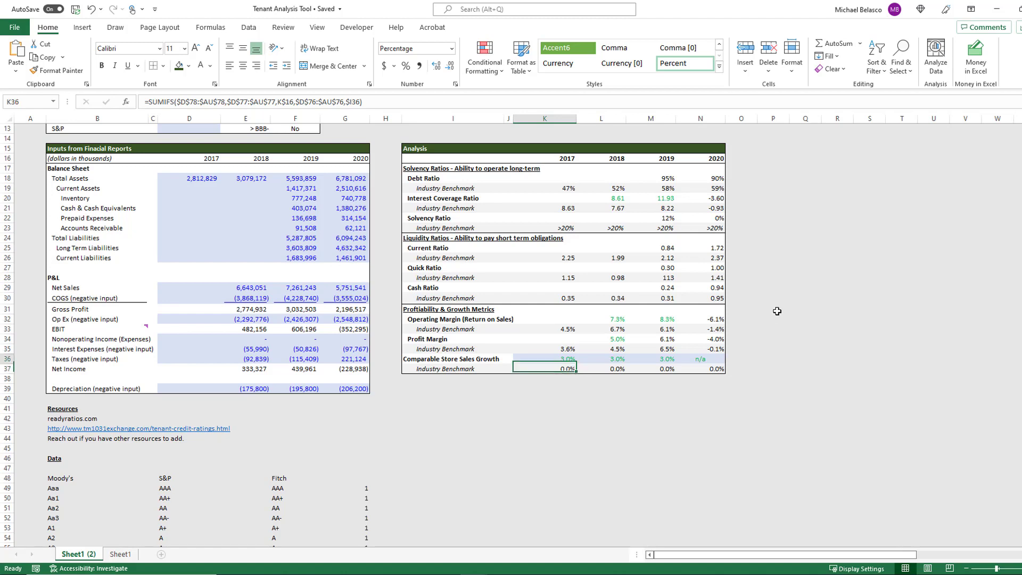
key("Right")
key("Right")
key("Right")
key("Left")
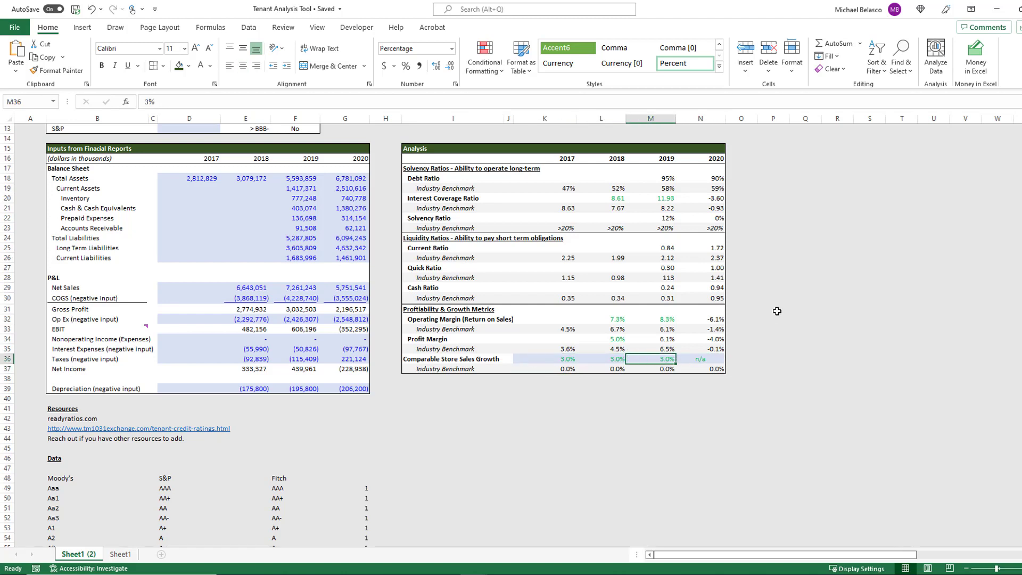
key("Left")
key("Right")
key("Right")
key("Left")
key("Left")
key("Left")
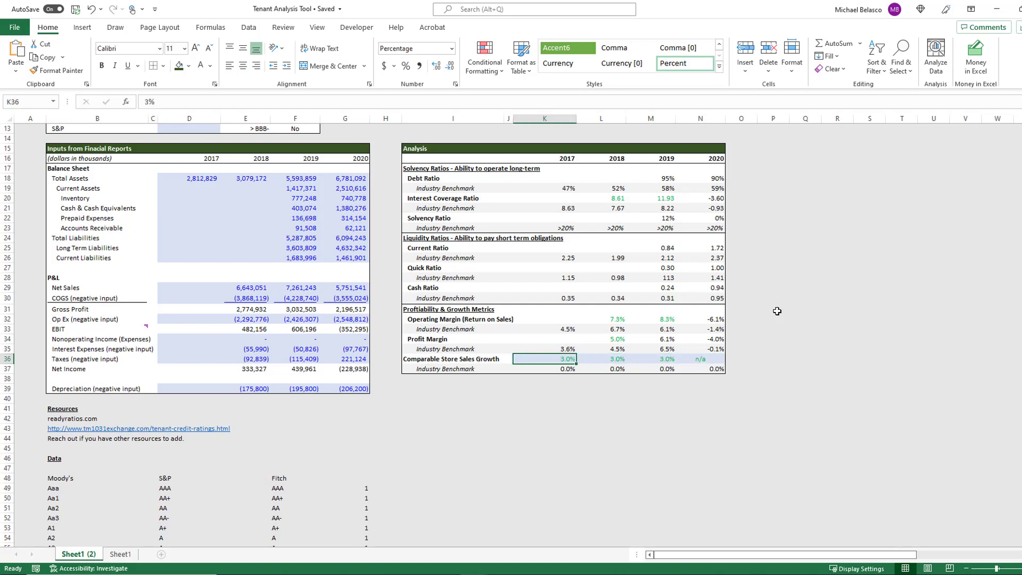
Apply the recently used blue font colour to the Comparable Store Sales Growth cells for 2017 to 2020
key("ctrl+shift+Right")
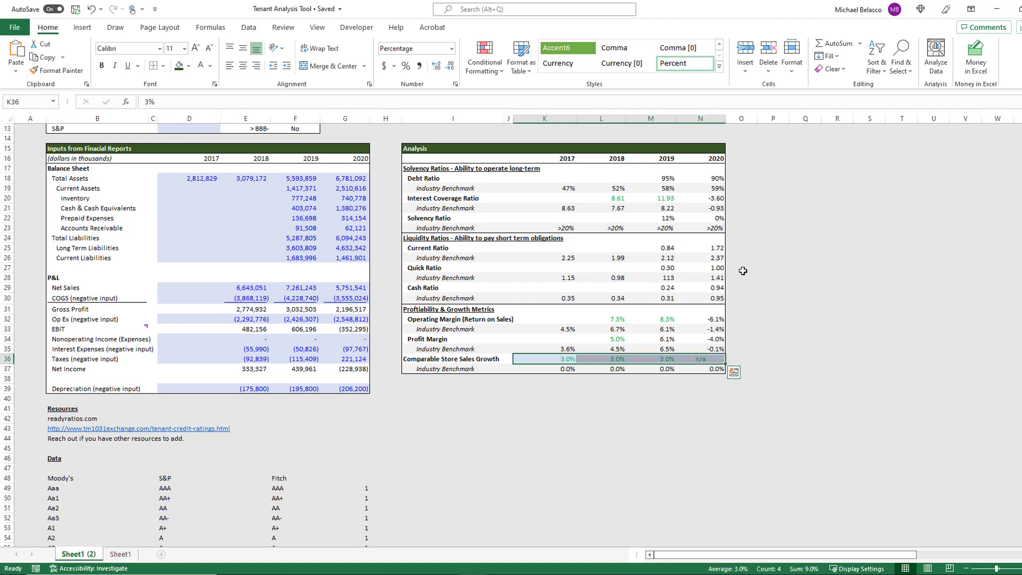
left_click(211, 68)
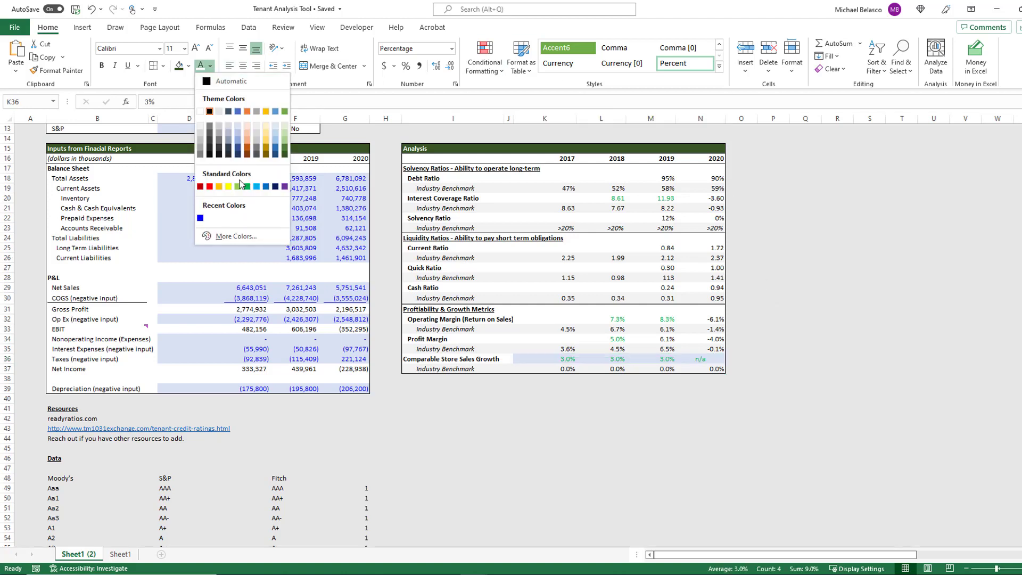
left_click(200, 219)
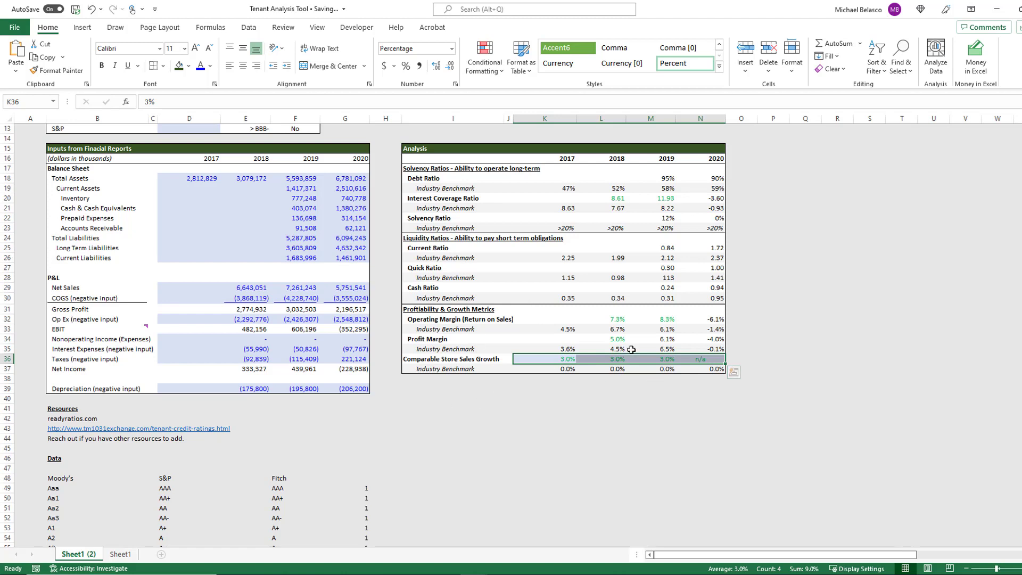
Check the 2020 Comparable Store Sales Growth entry and the industry benchmark cells directly above and below it
key("Right")
key("Right")
key("Right")
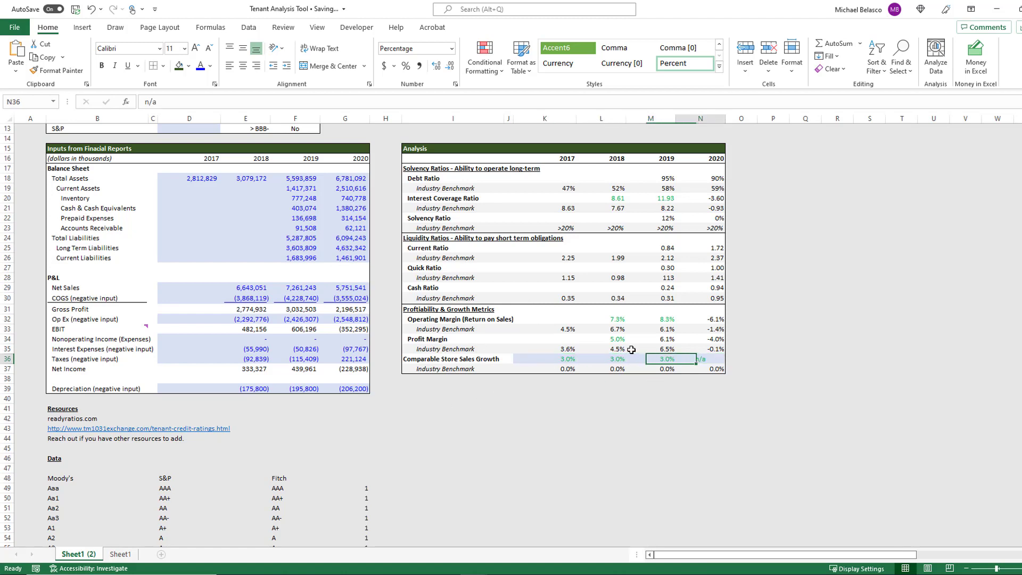
key("Up")
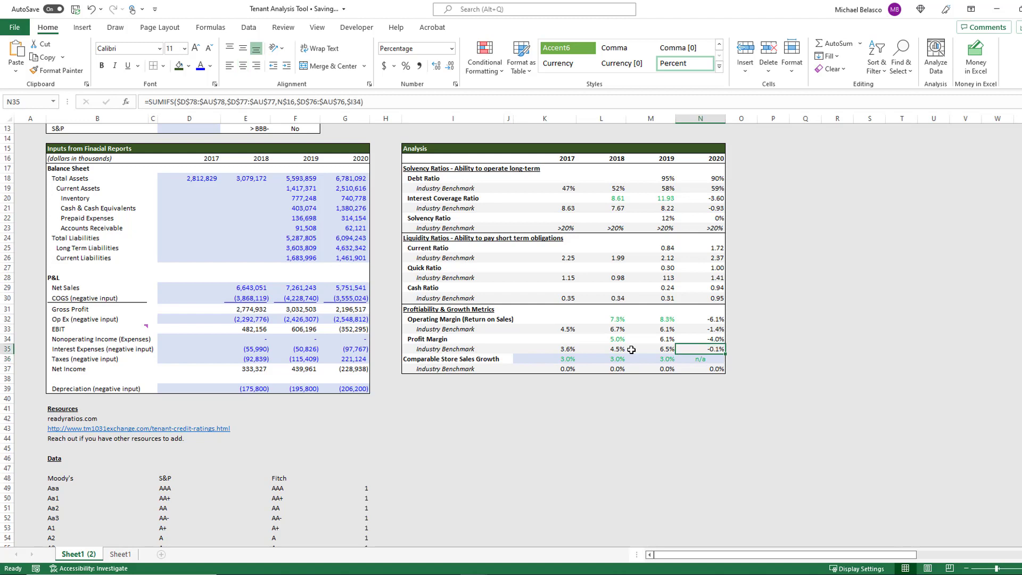
key("Down")
key("Down")
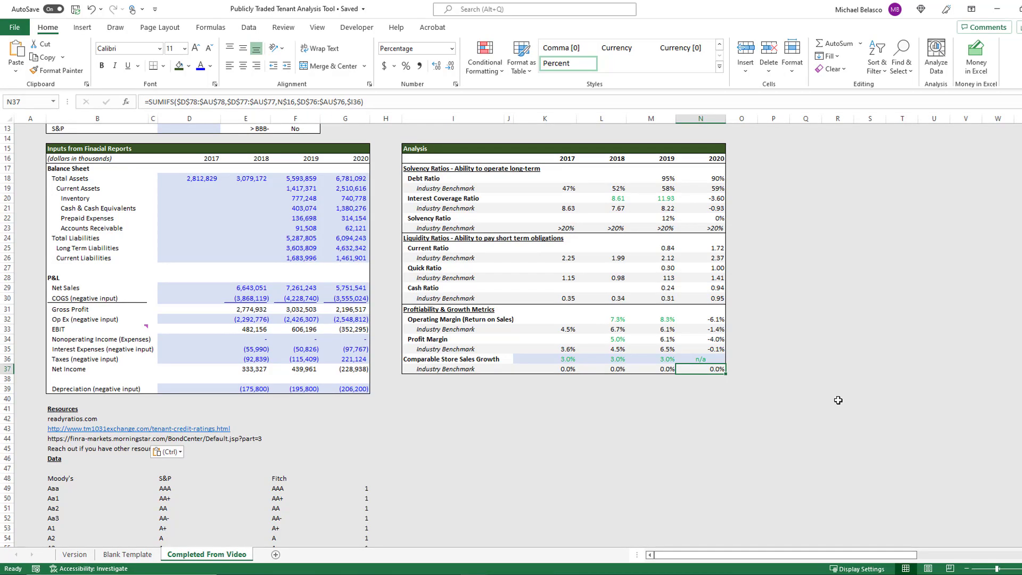
Examine the Fitch and Moody's grade input cells in the Credit Rating Agency Grades block
scroll(292, 217, "up", 2)
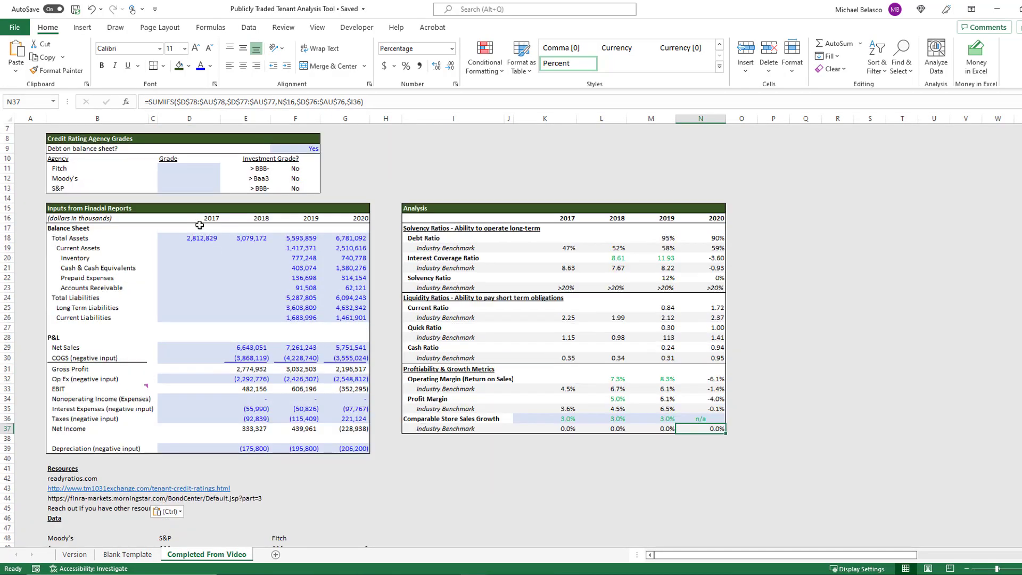
left_click(179, 169)
left_click(183, 181)
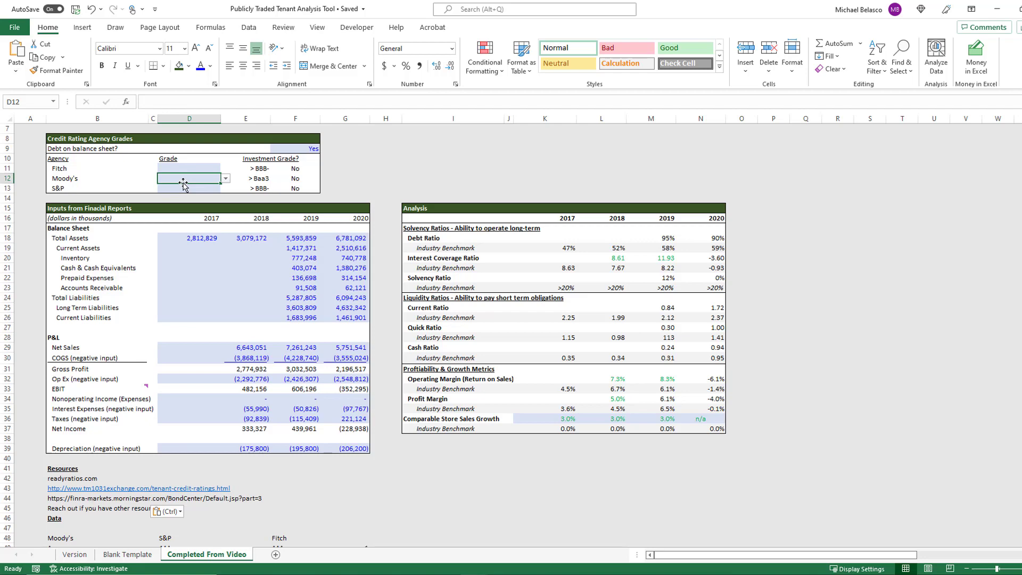
scroll(177, 243, "up", 1)
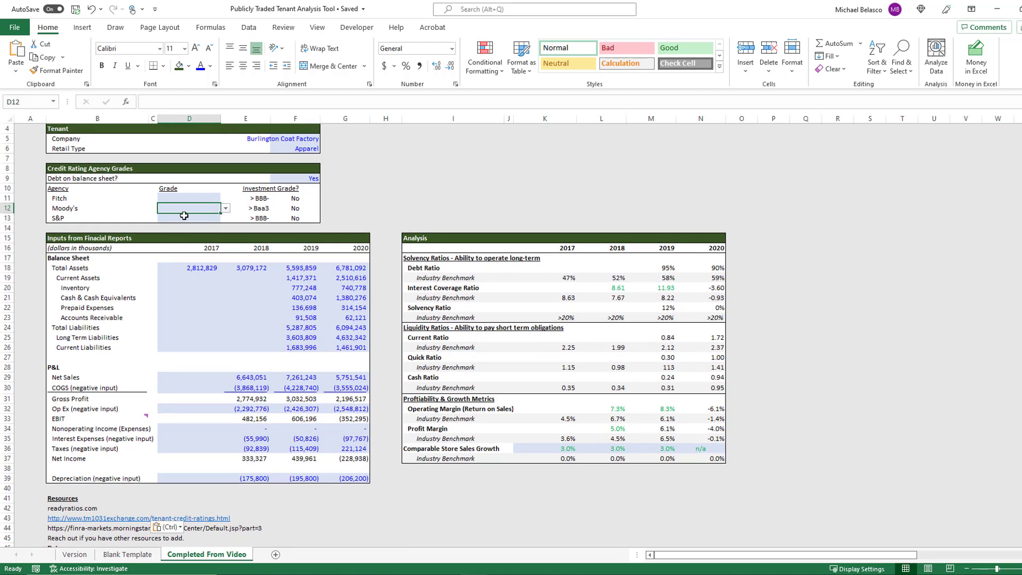
Switch to the FINRA Bonds page in the browser and search corporate bonds for the issuer name "burlington"
key("alt+Tab")
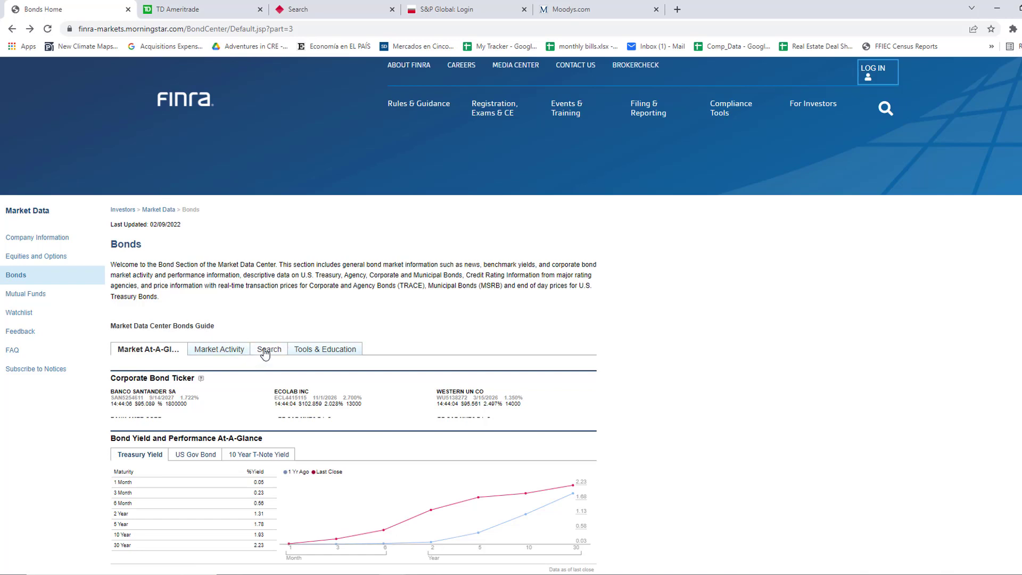
left_click(265, 351)
left_click(135, 422)
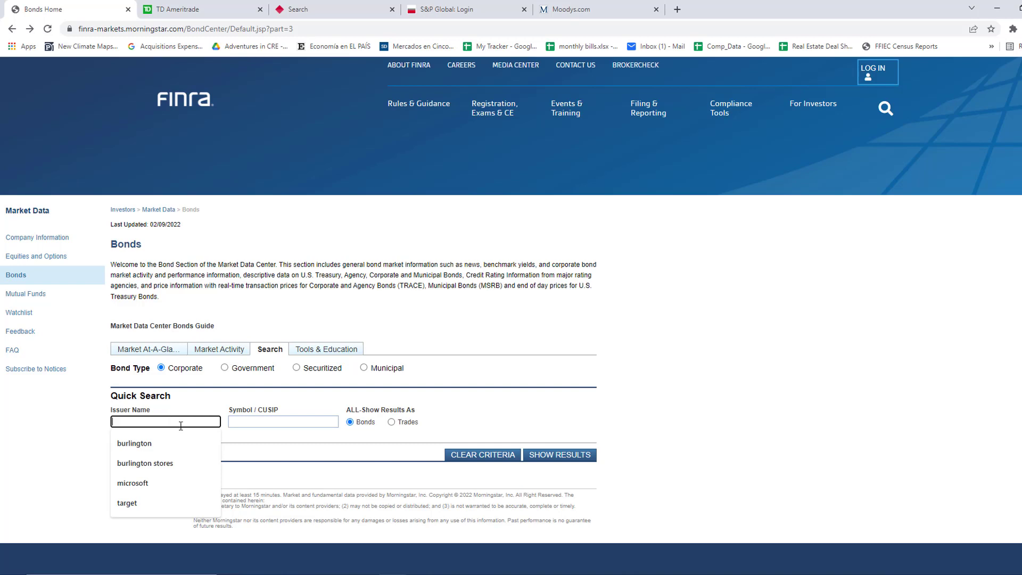
left_click(147, 446)
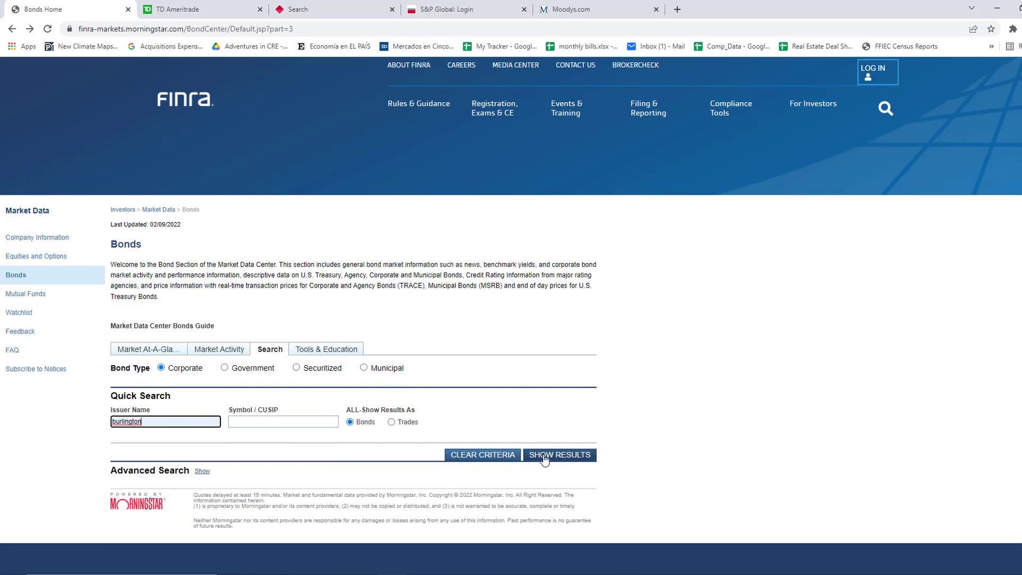
left_click(551, 457)
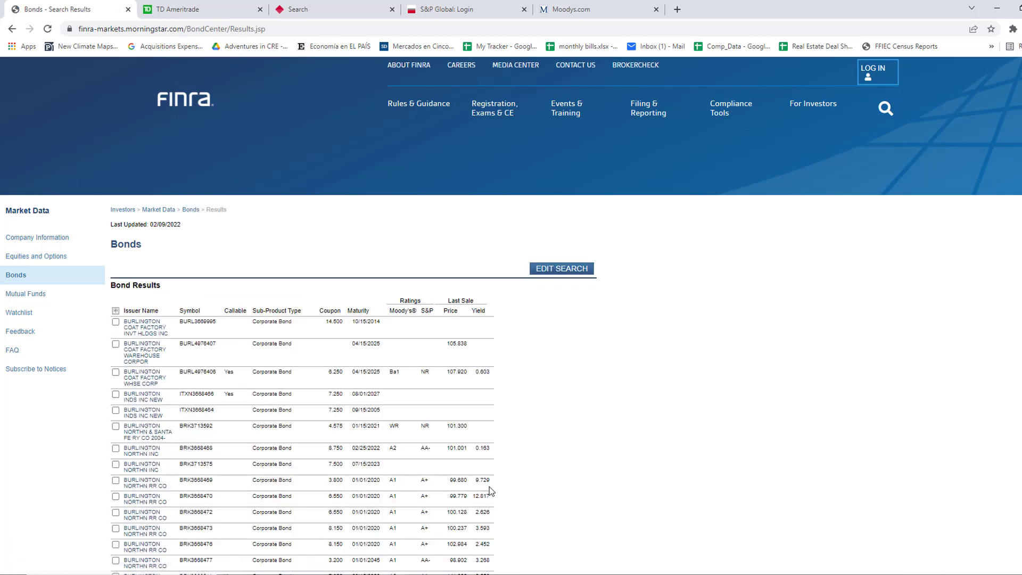
Look through the bond results for the Burlington Coat Factory issues and their Moody's and S&P ratings
scroll(159, 388, "down", 2)
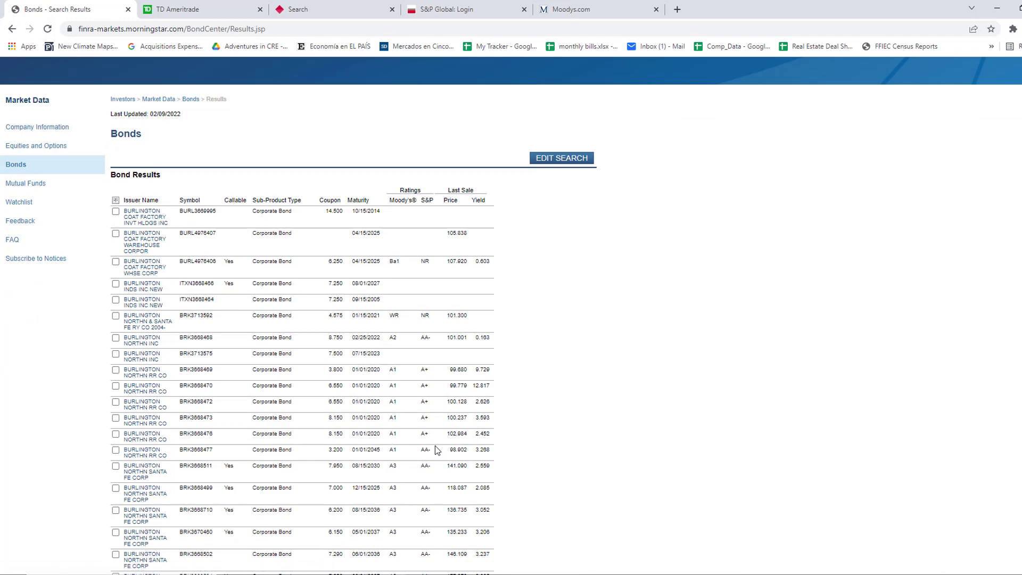
scroll(413, 510, "down", 2)
scroll(413, 510, "down", 1)
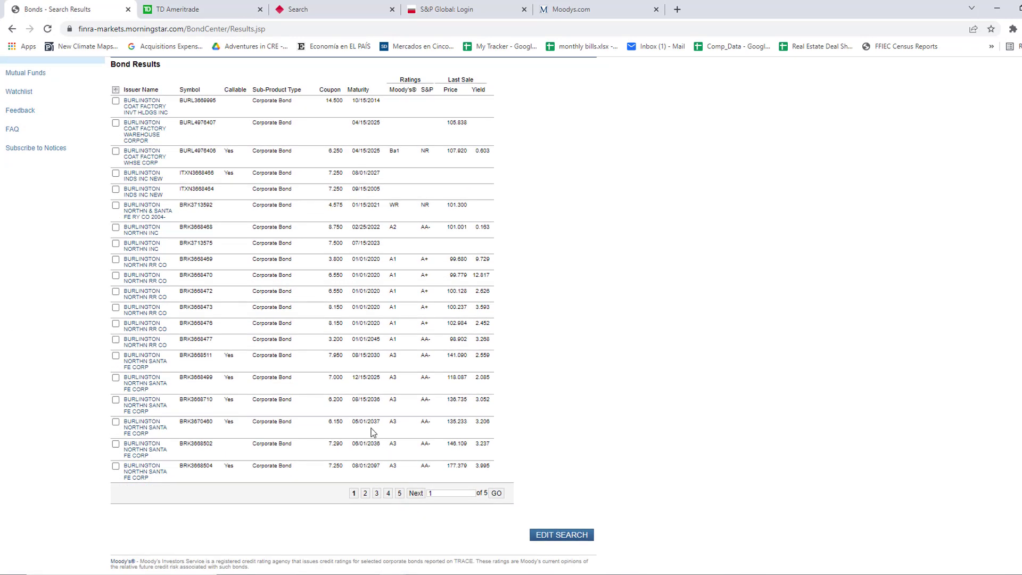
Revise the FINRA corporate bond search to the issuer name "burlington stores" and show the matching bonds
scroll(373, 432, "up", 2)
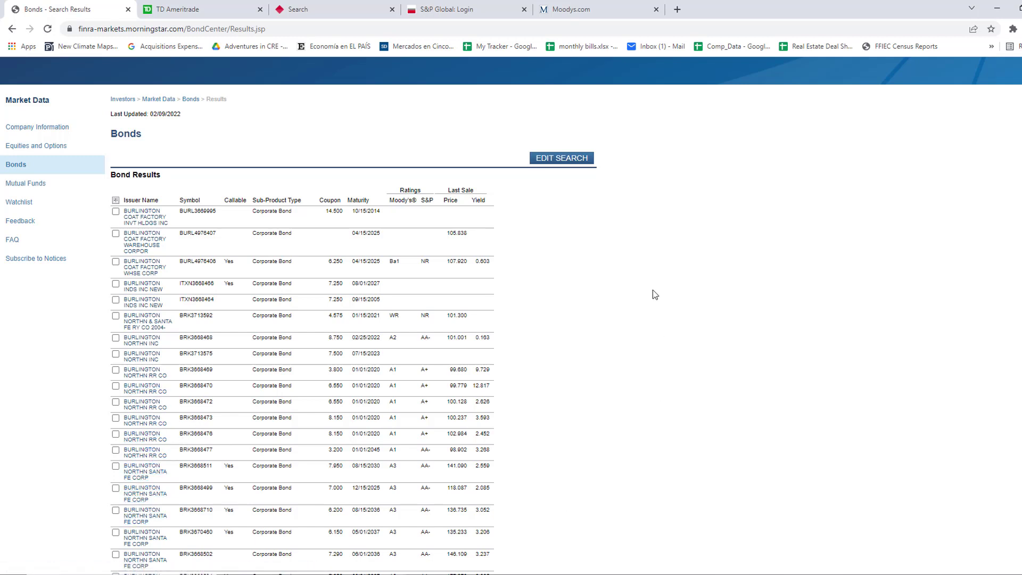
left_click(577, 159)
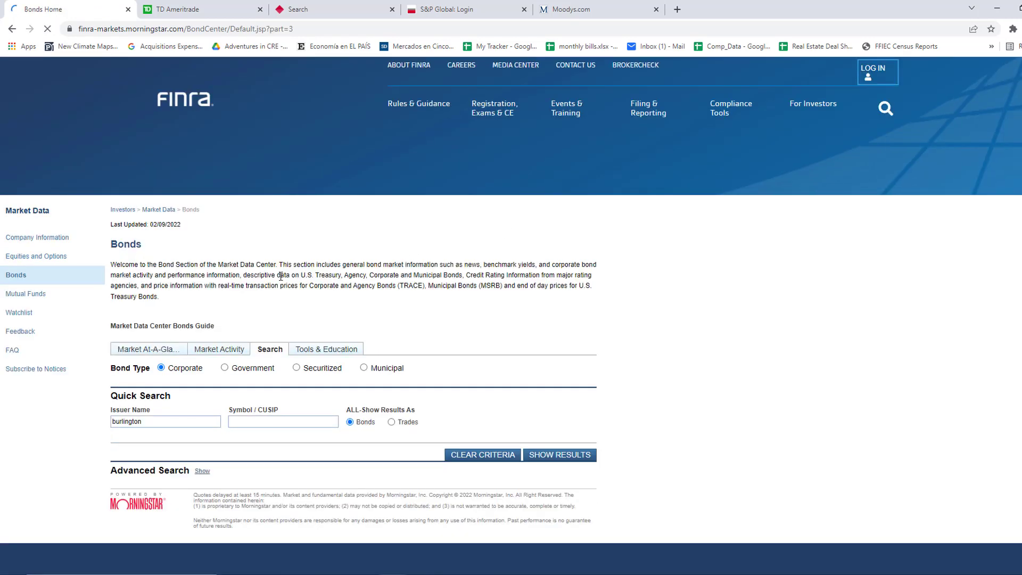
left_click(155, 422)
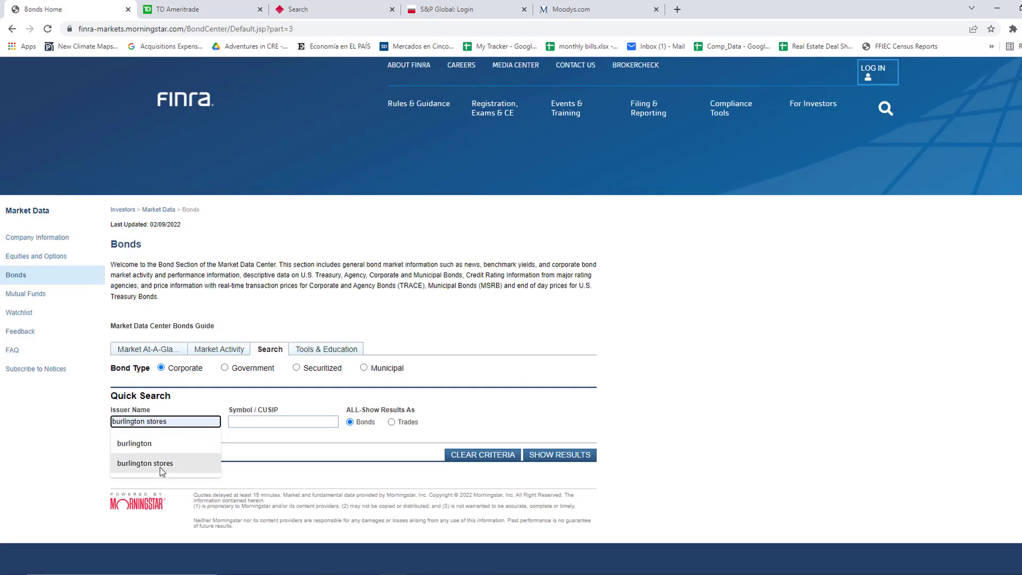
left_click(161, 467)
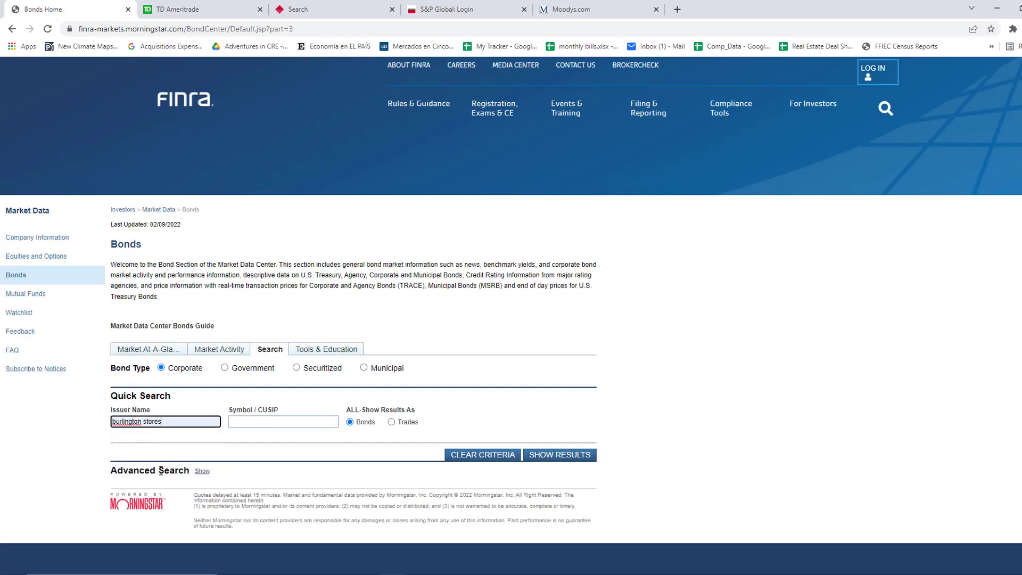
left_click(552, 455)
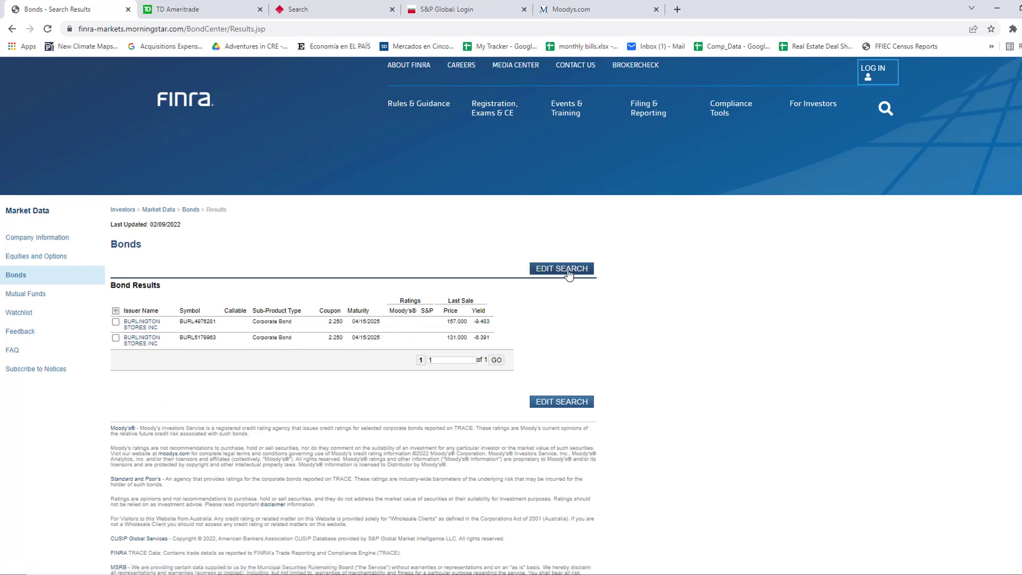
Rerun the corporate bond search with the issuer name "target" and show the resulting bonds
left_click(568, 273)
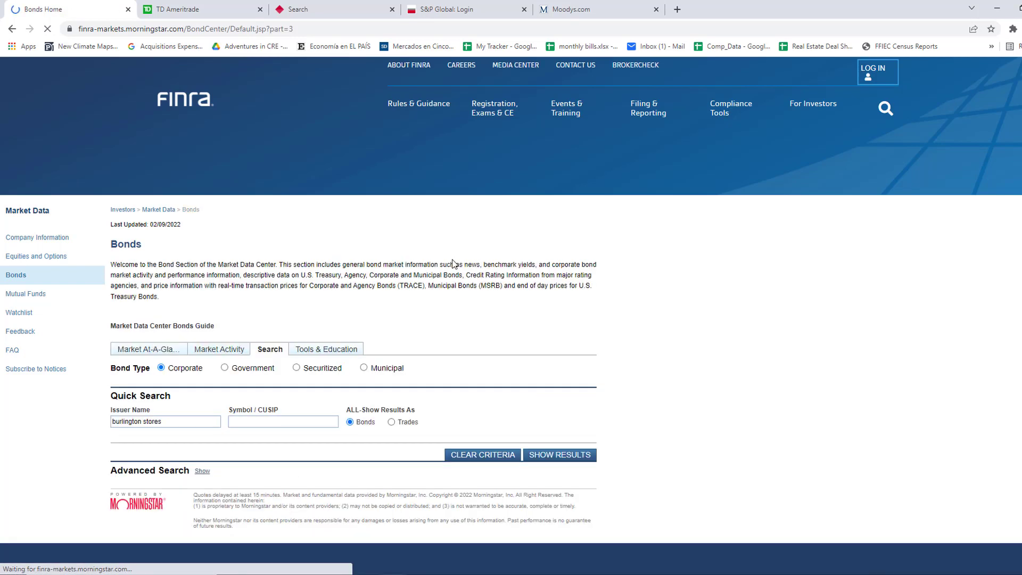
triple_click(161, 422)
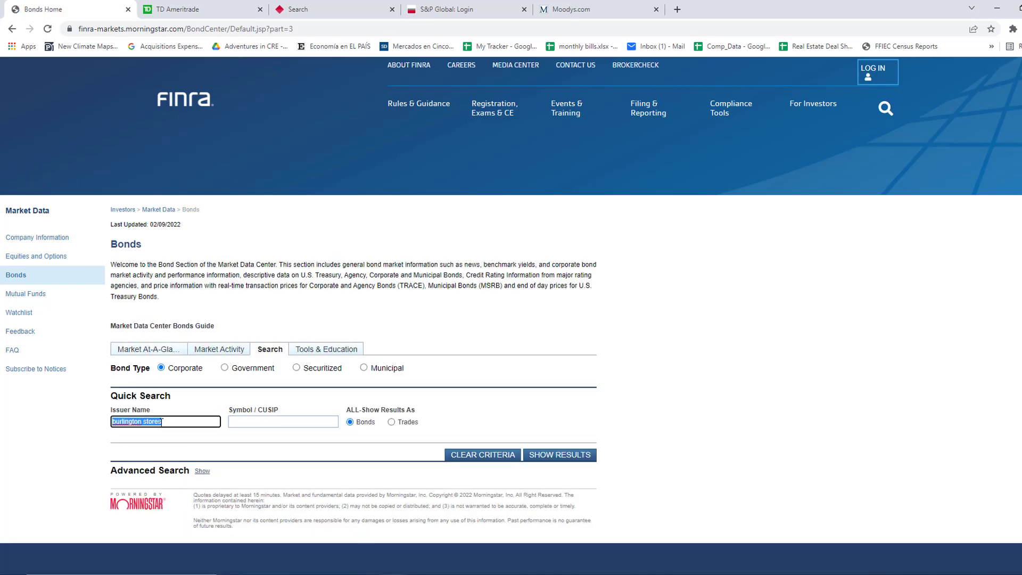
key("BackSpace")
key("Down")
key("Down")
key("Down")
key("Down")
key("Down")
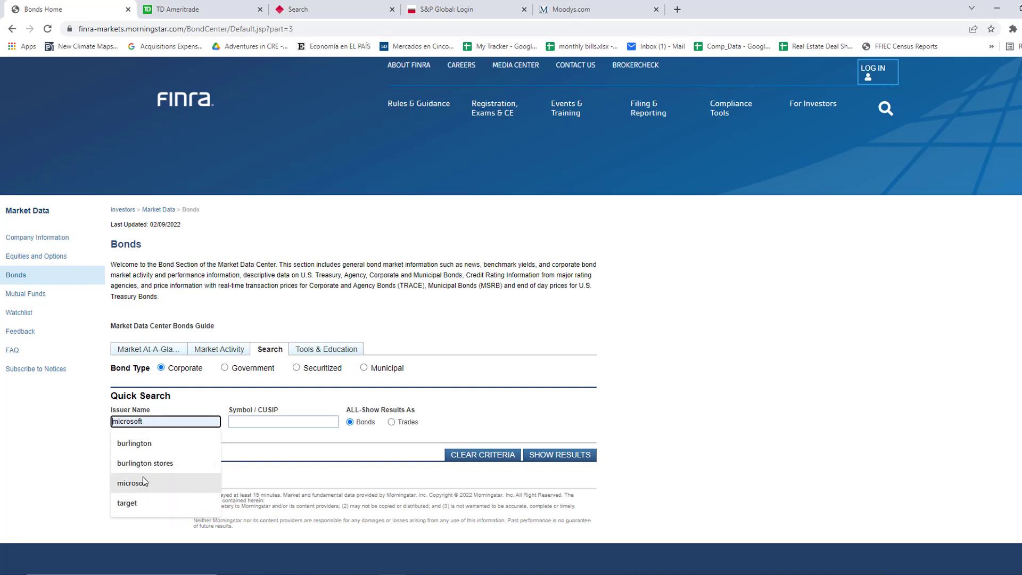
left_click(136, 508)
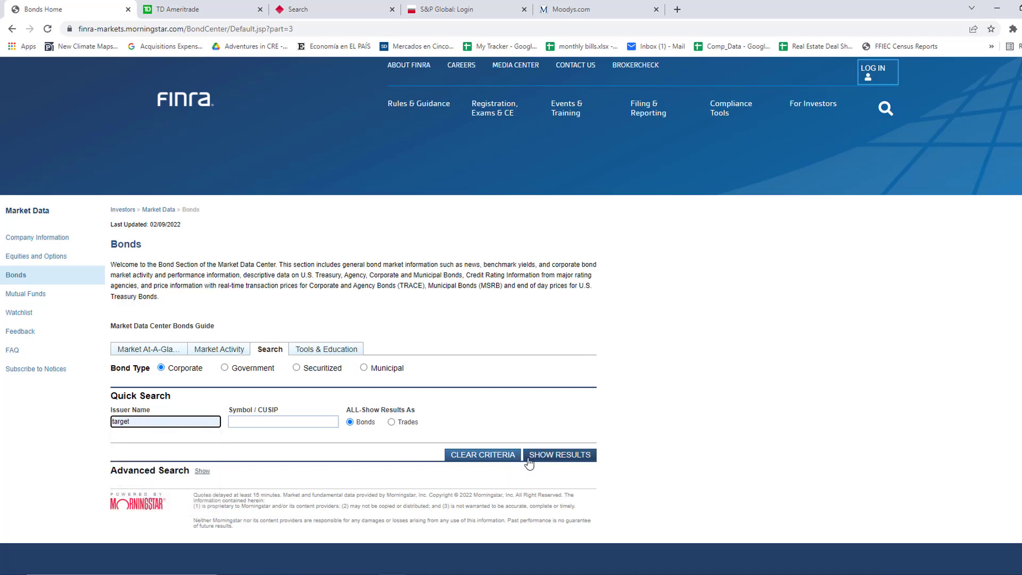
left_click(554, 456)
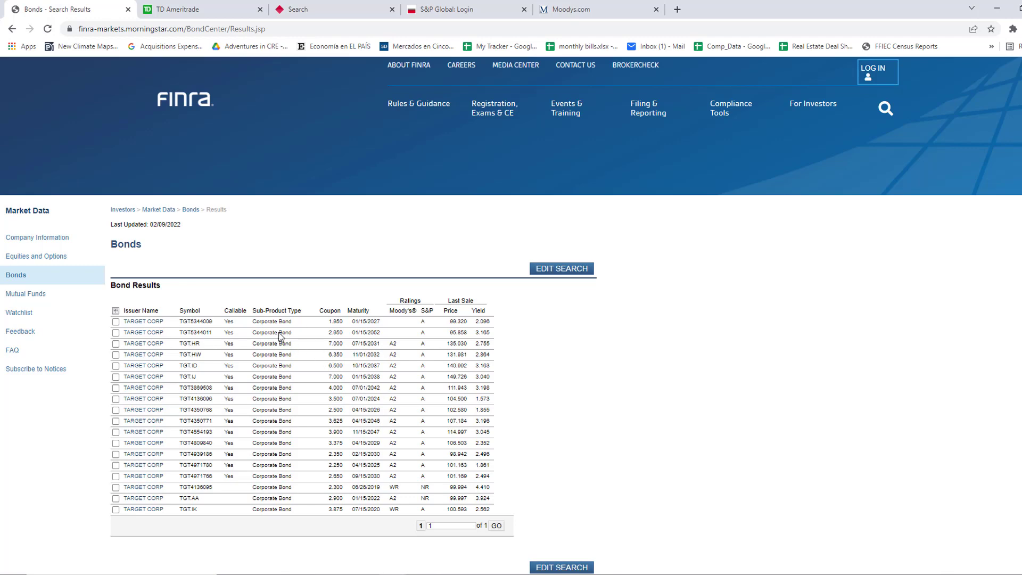
Check the TD Ameritrade bond search results and the Fitch Ratings search results for Burlington Stores
left_click(186, 11)
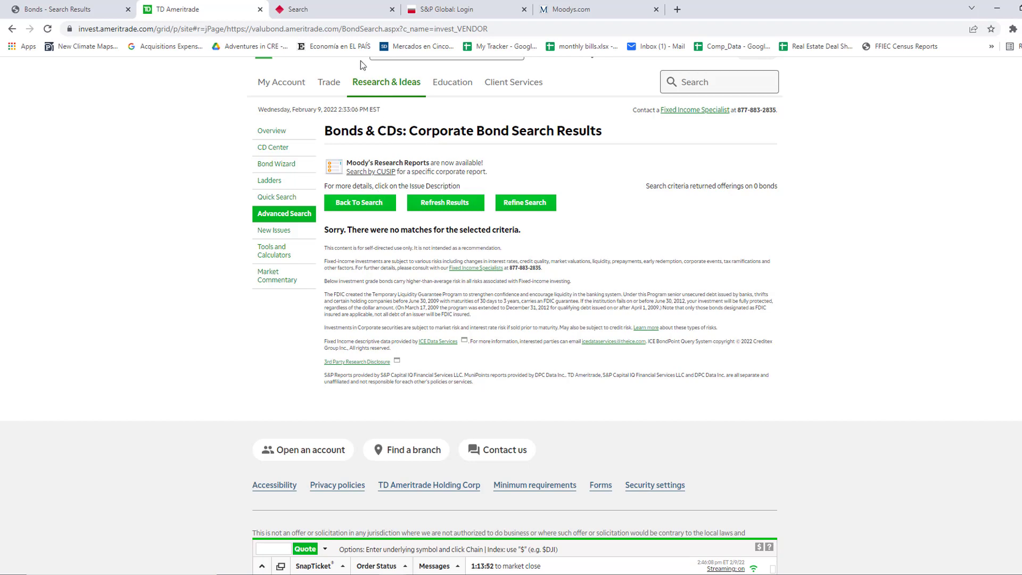
left_click(336, 11)
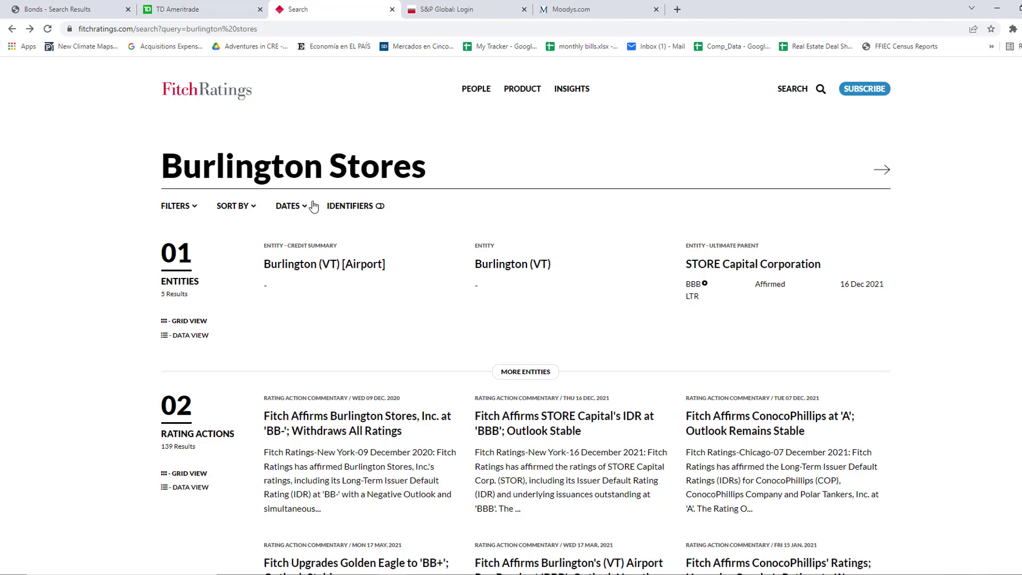
scroll(285, 344, "down", 1)
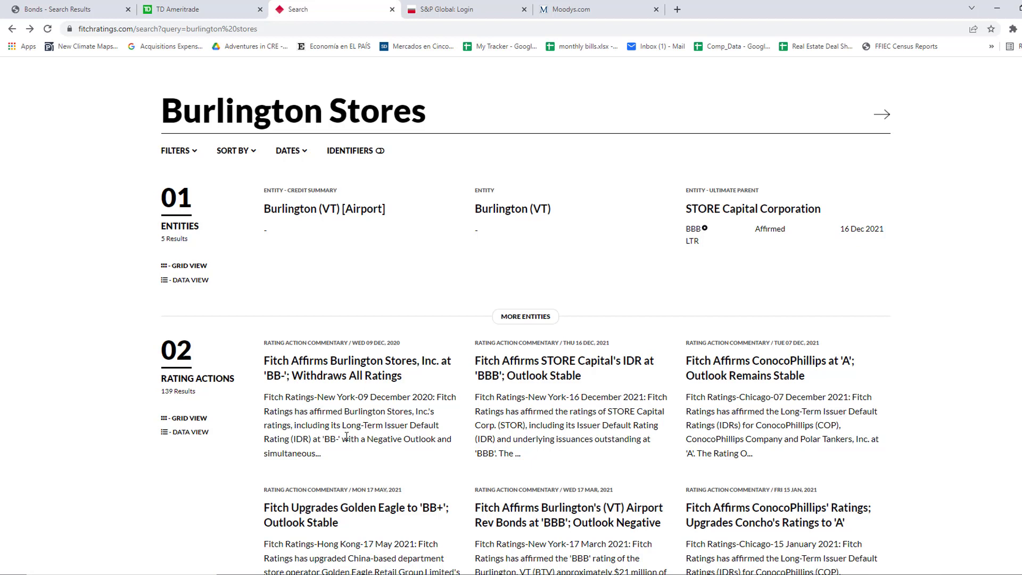
Return to the Excel workbook and set the Fitch grade to BB- in the Credit Rating Agency Grades block
key("alt+Tab")
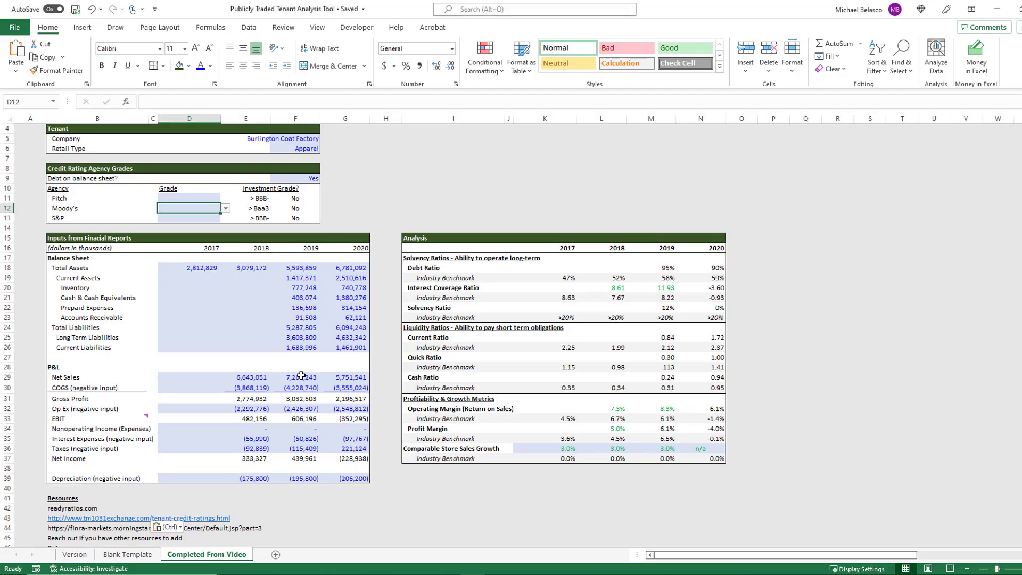
left_click(205, 195)
left_click(226, 198)
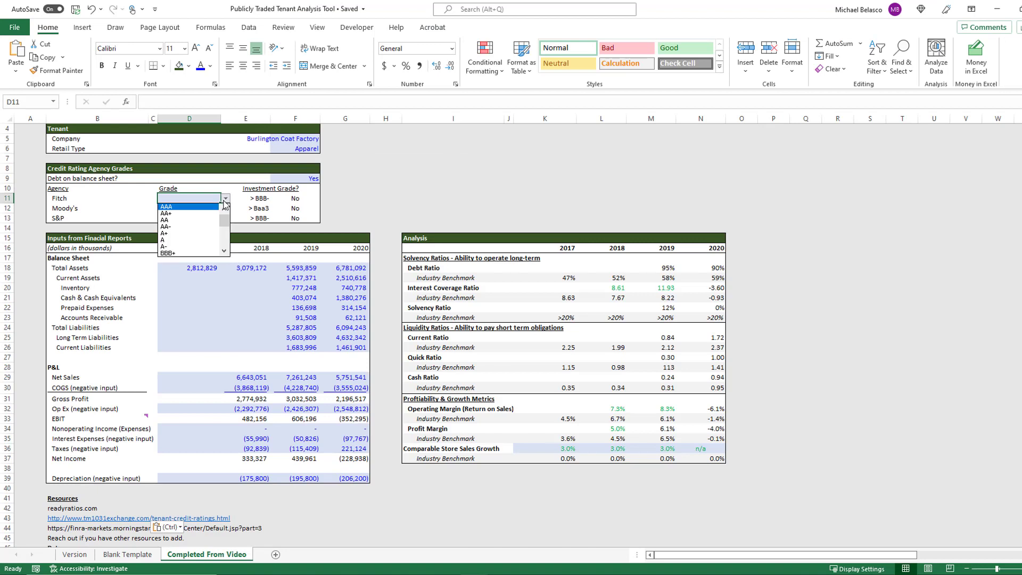
left_click_drag(229, 220, 227, 235)
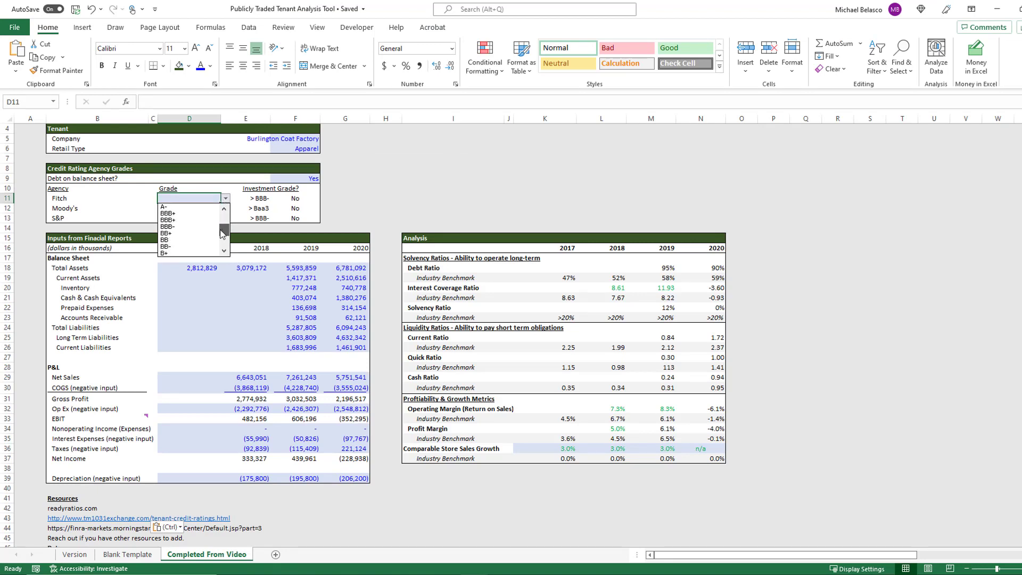
left_click(186, 239)
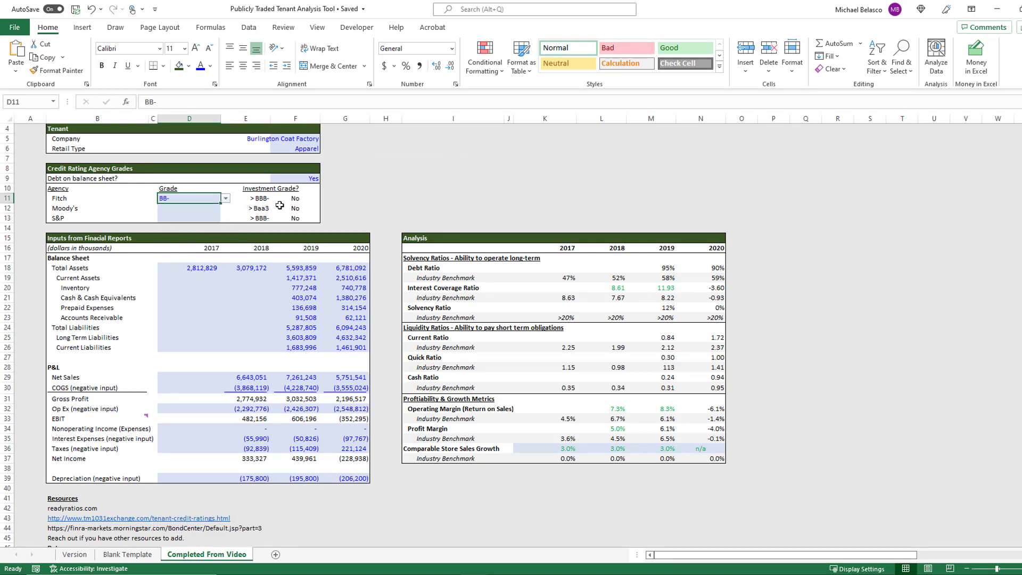
Switch to the browser and view the S&P Global Credit Ratings page and the Moody's login page
left_click(126, 210)
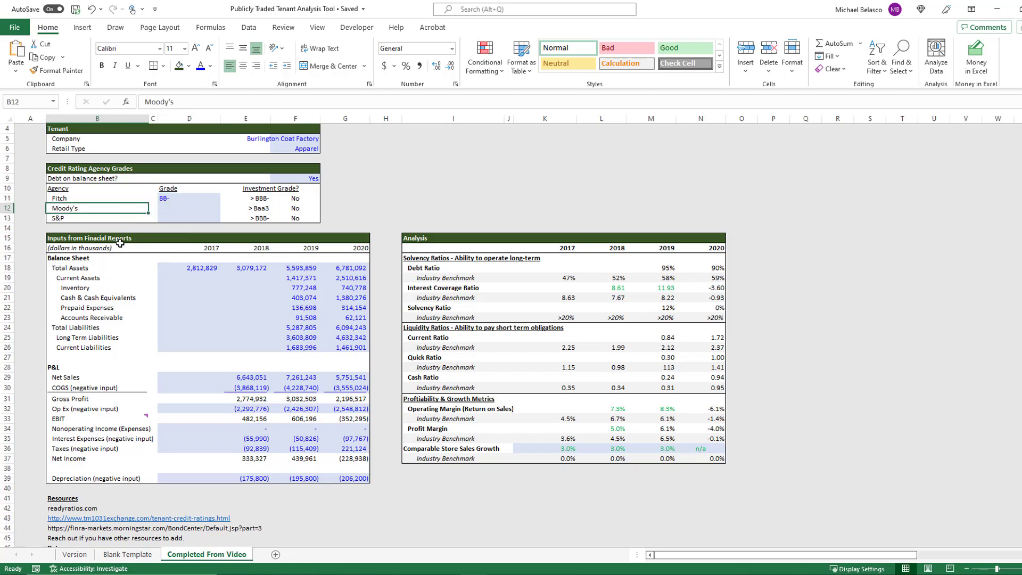
key("alt+Tab")
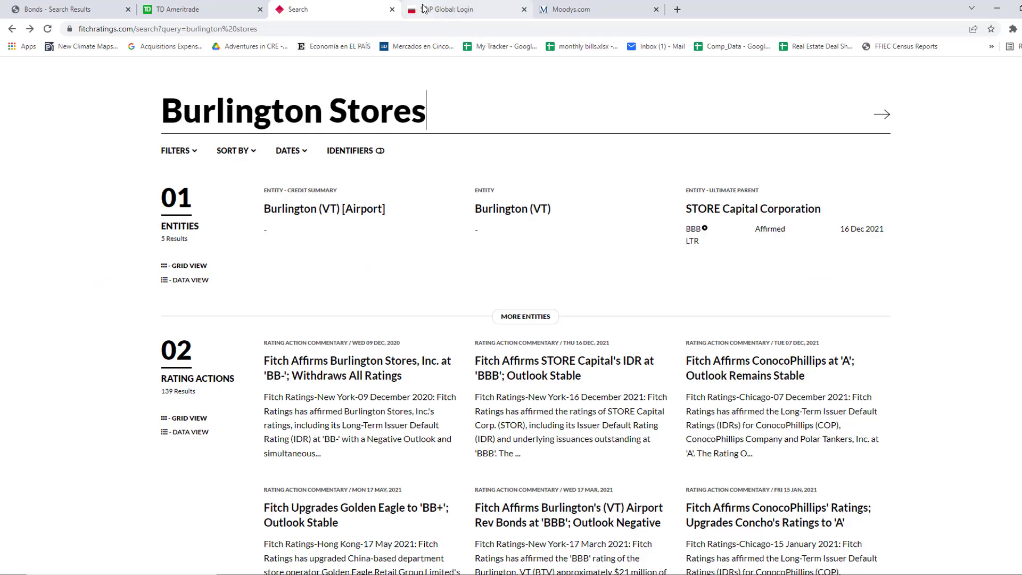
left_click(461, 8)
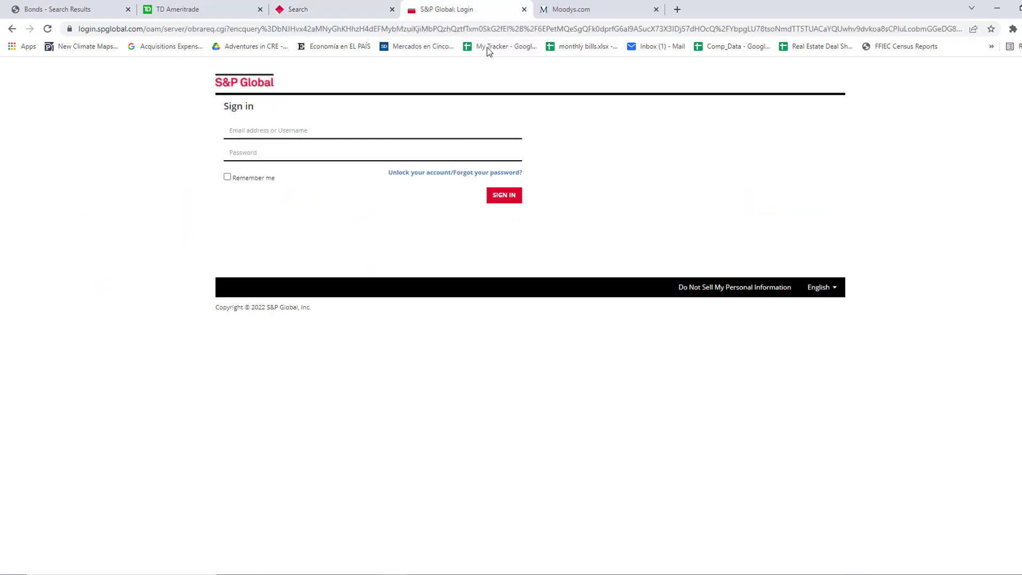
left_click(18, 32)
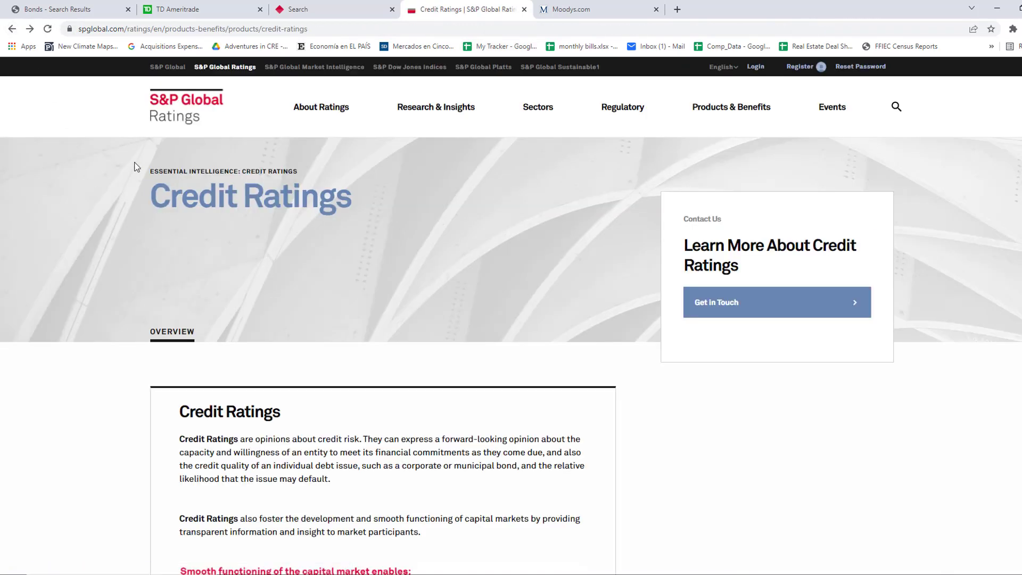
left_click(558, 10)
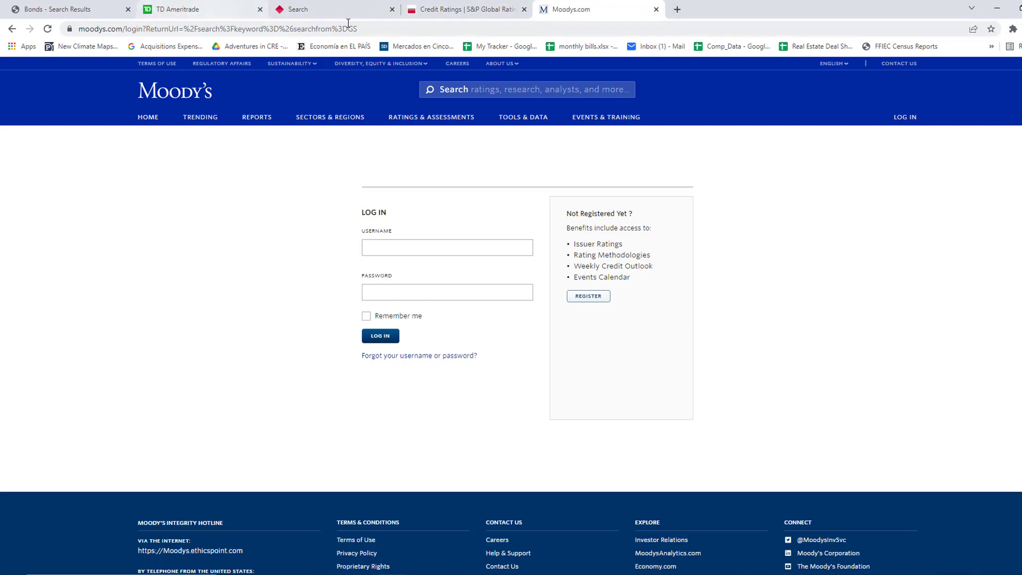
Switch back to the Excel workbook and open the tm1031exchange.com tenant credit ratings link under Resources
key("alt+Tab")
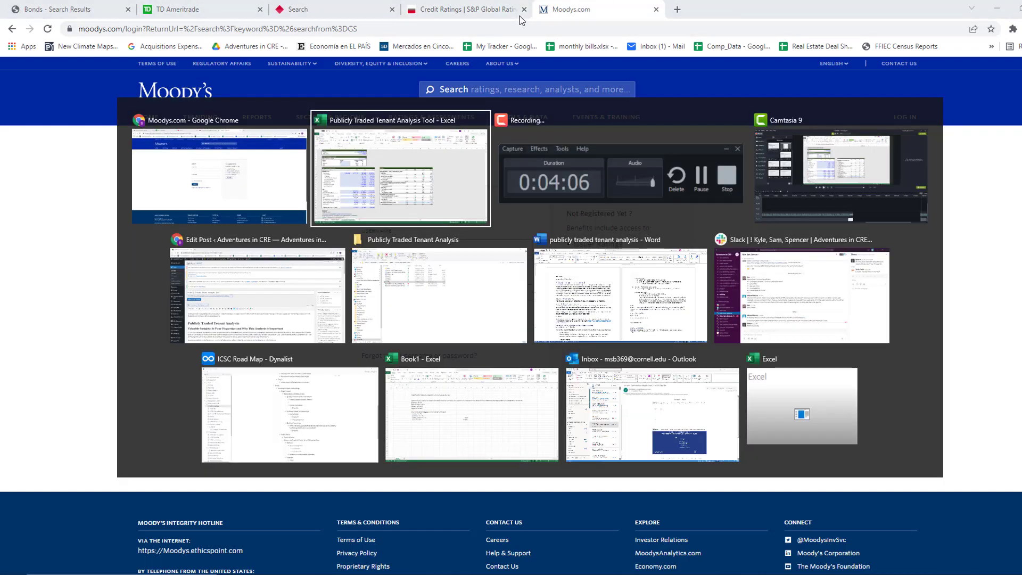
scroll(195, 256, "down", 1)
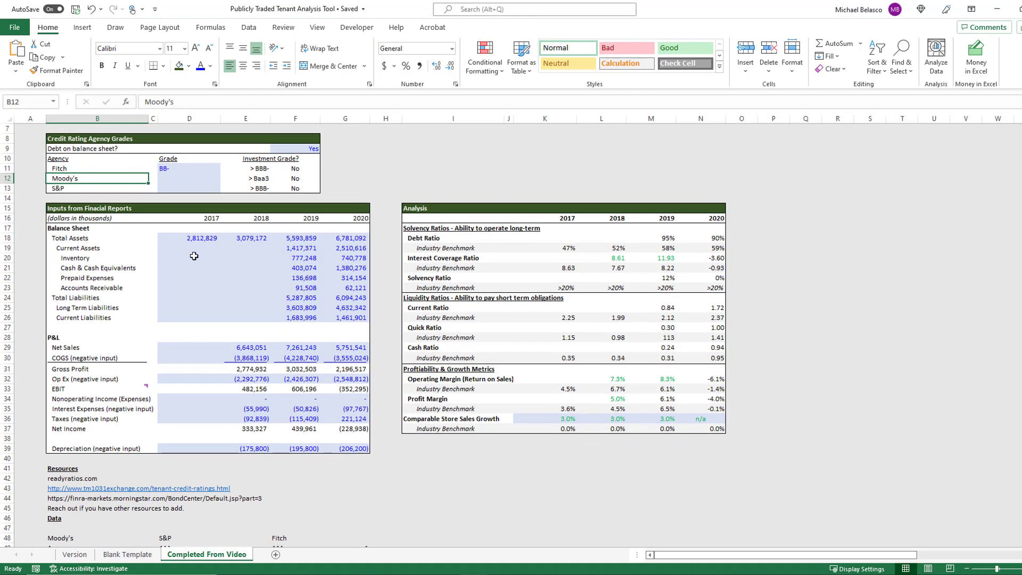
left_click(147, 491)
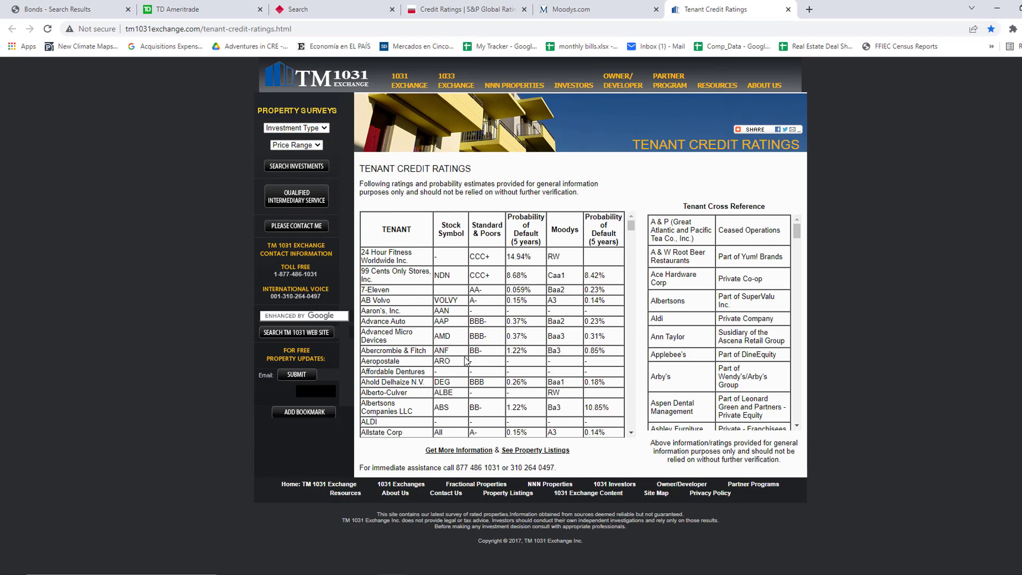
Browse the start of the Tenant Credit Ratings table and the Tenant Cross Reference list beside it
scroll(525, 321, "down", 5)
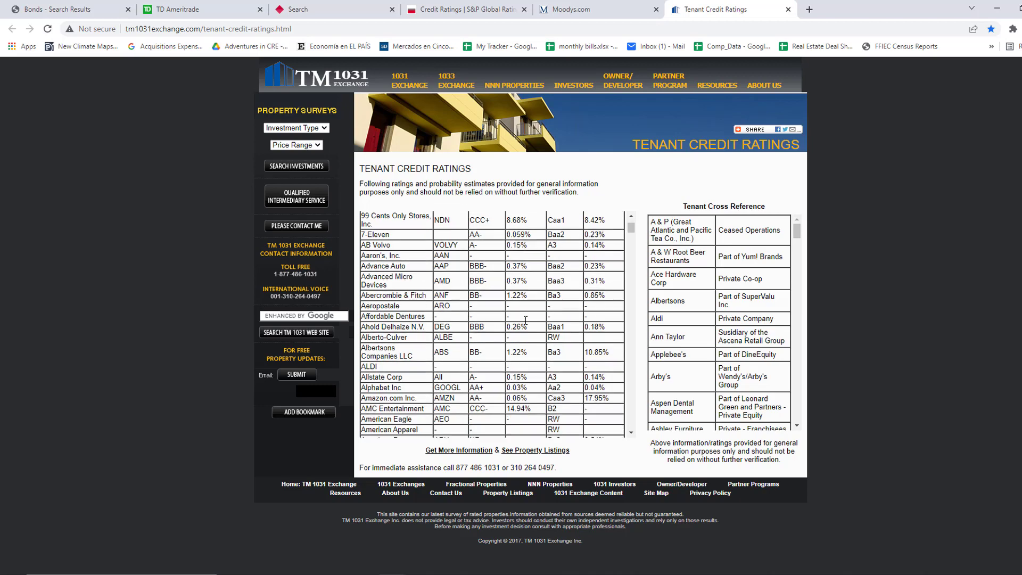
scroll(525, 321, "up", 5)
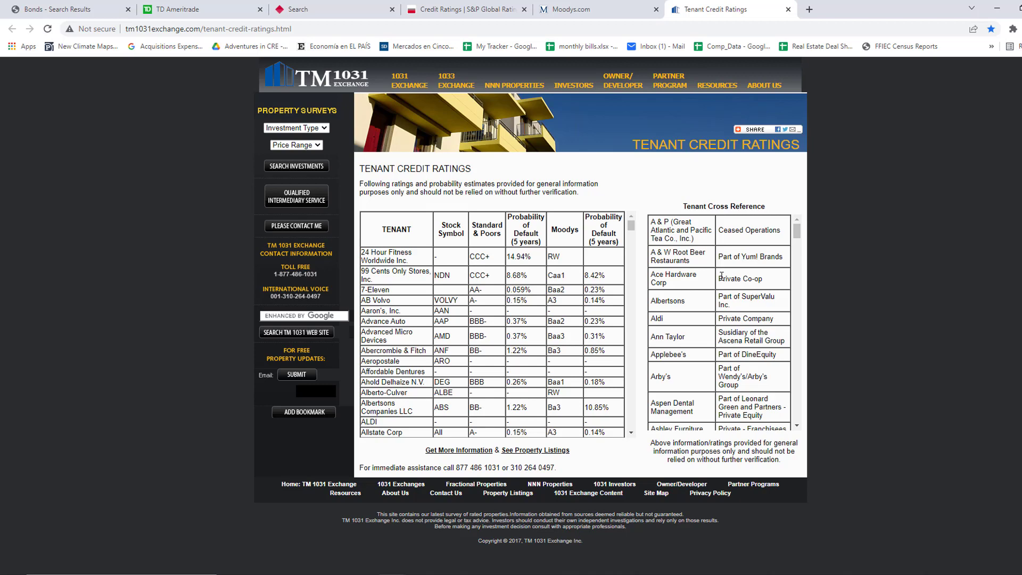
scroll(722, 275, "down", 4)
scroll(722, 275, "down", 2)
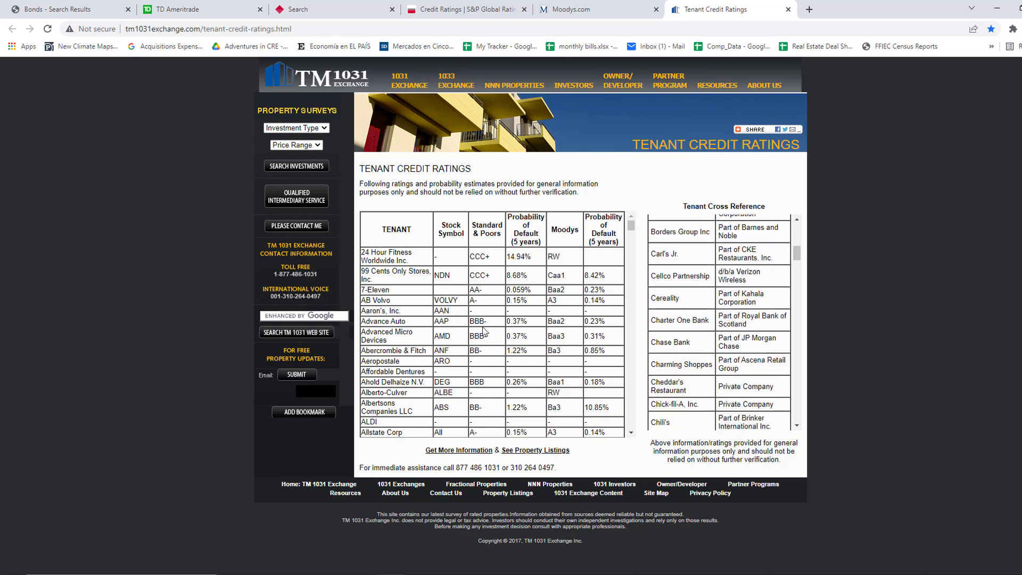
scroll(692, 354, "down", 1)
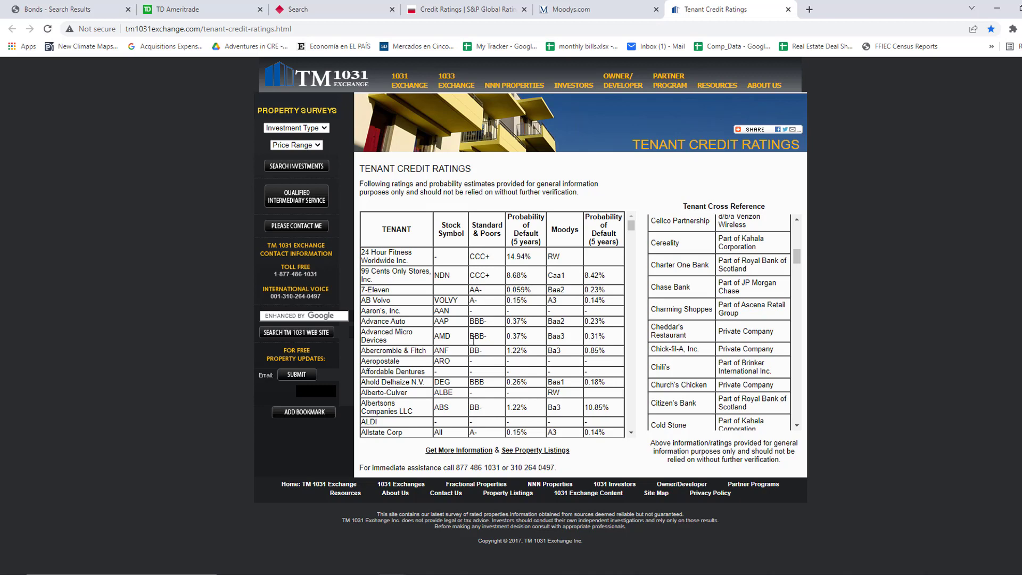
Find Burlington Coat Factory Warehouse in the tenant table, check its S&P and Moody's ratings, and return to the Excel workbook
scroll(475, 346, "down", 1)
scroll(475, 345, "down", 8)
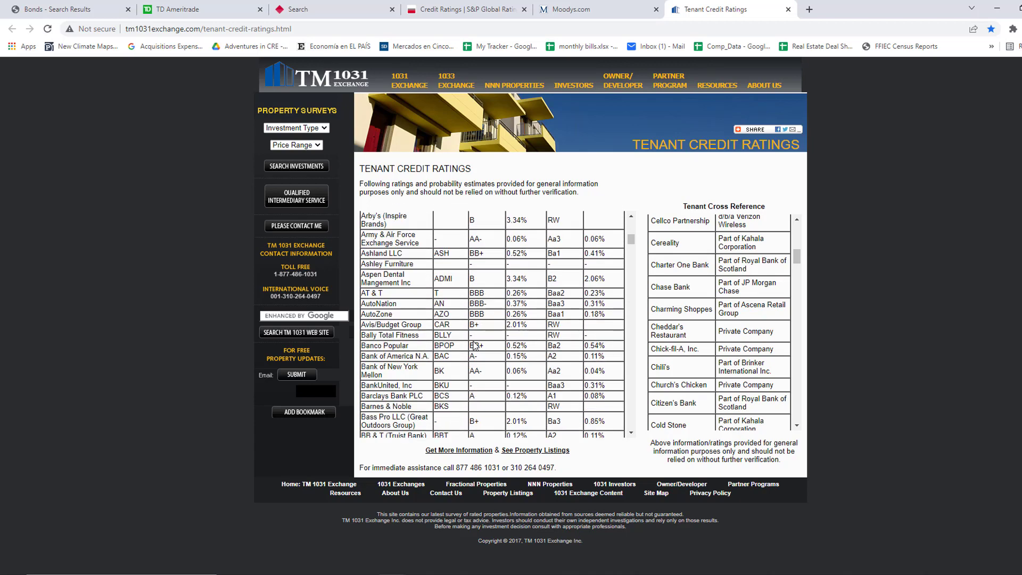
scroll(476, 346, "down", 1)
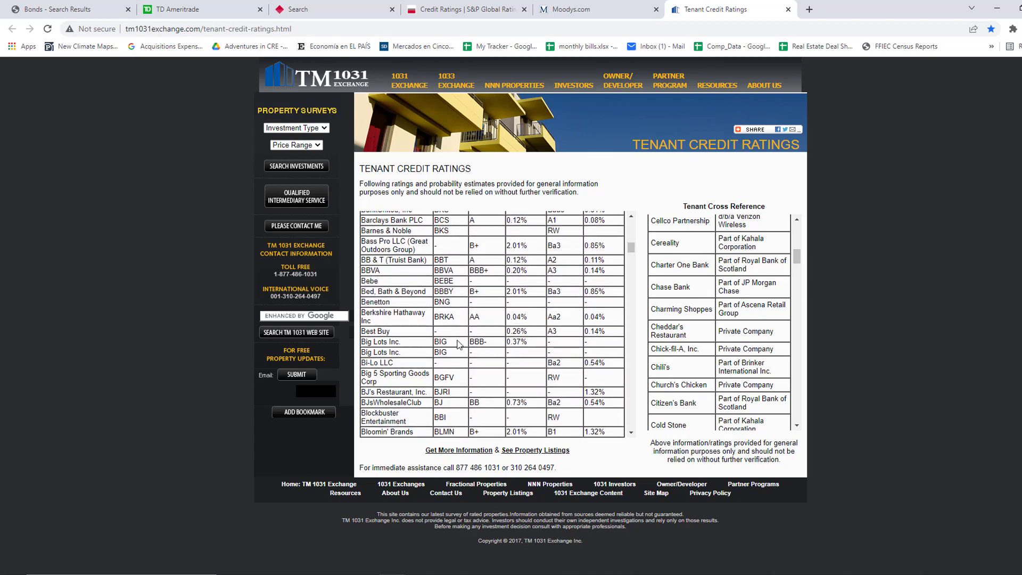
scroll(458, 343, "down", 2)
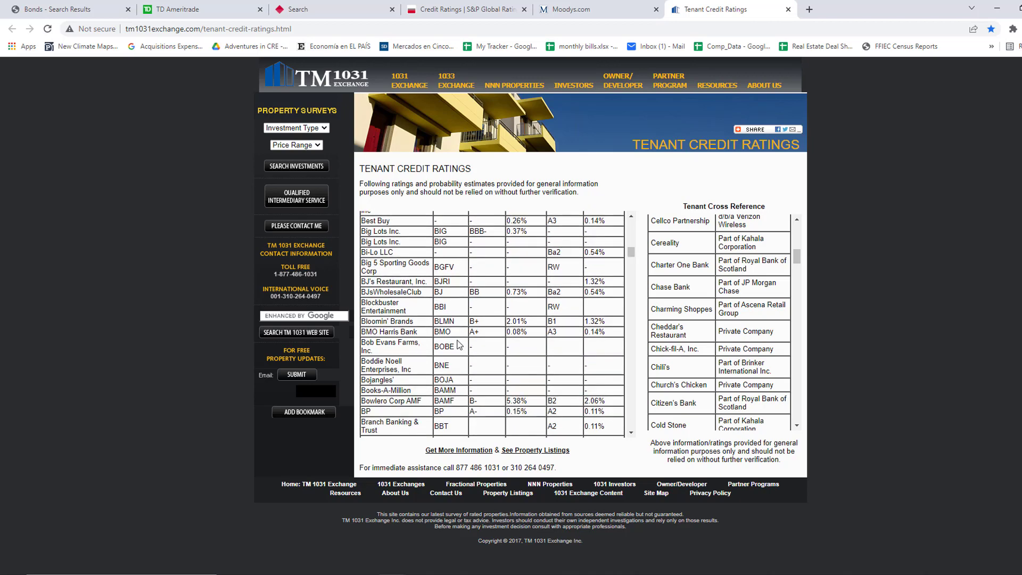
scroll(458, 344, "down", 1)
scroll(414, 381, "down", 3)
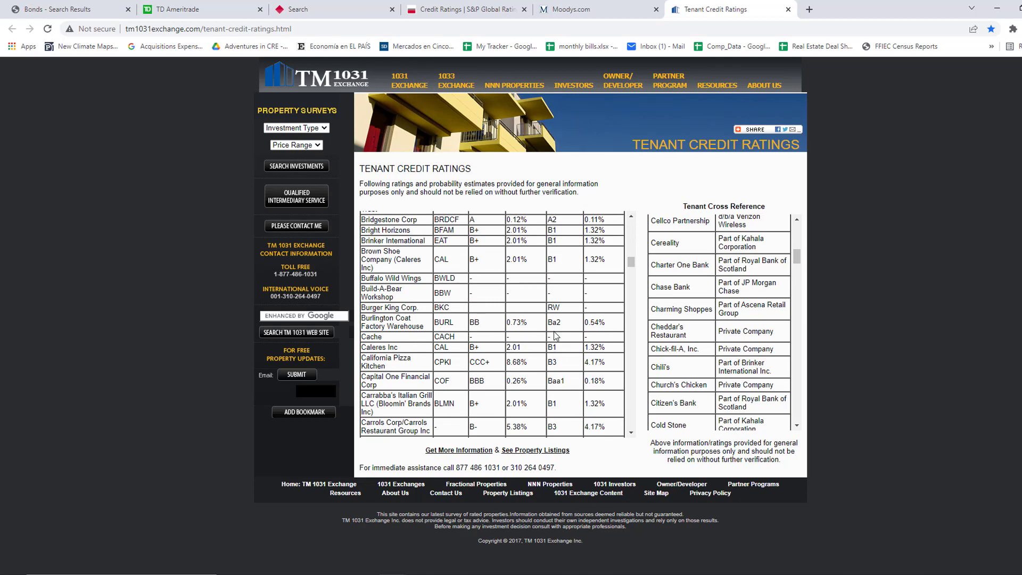
scroll(554, 362, "up", 10)
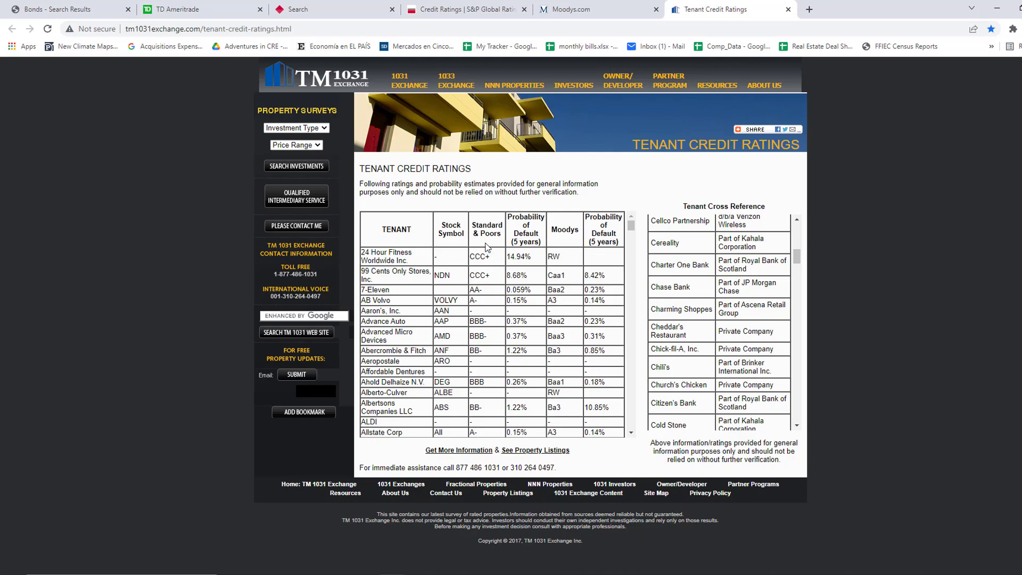
key("alt+Tab")
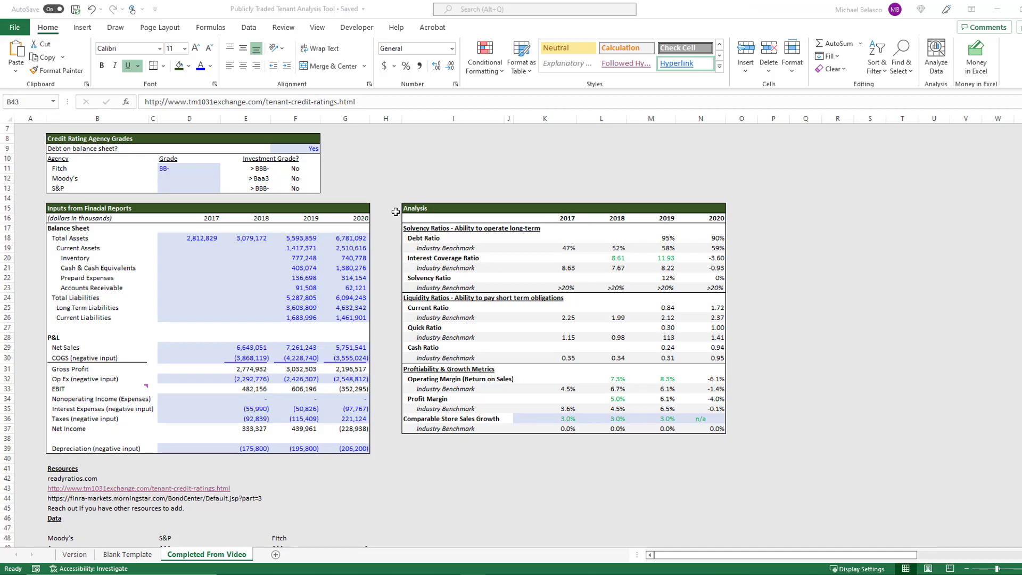
Set the S&P credit rating grade in cell D13 to BB
left_click(191, 187)
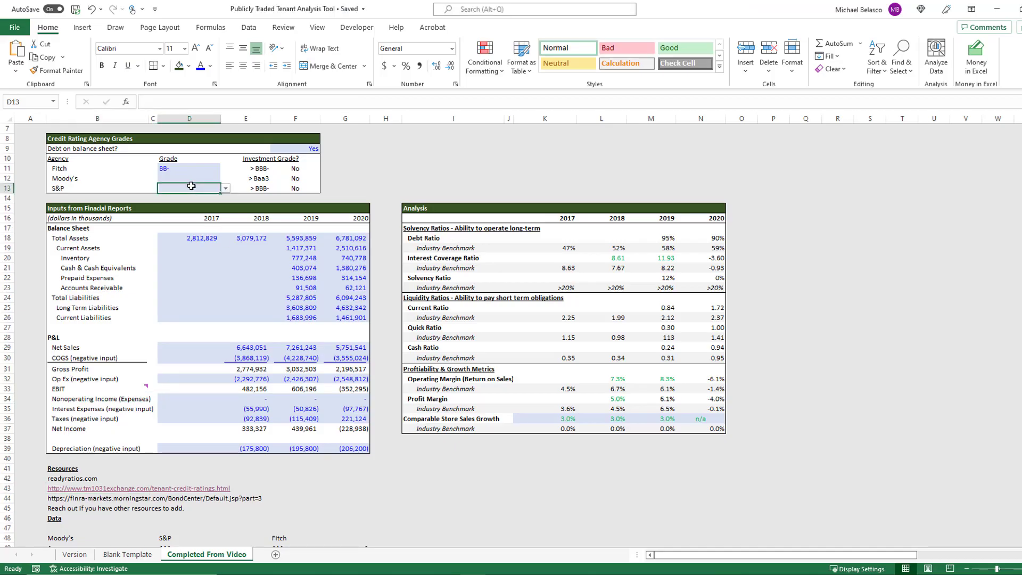
left_click(225, 188)
scroll(205, 221, "down", 3)
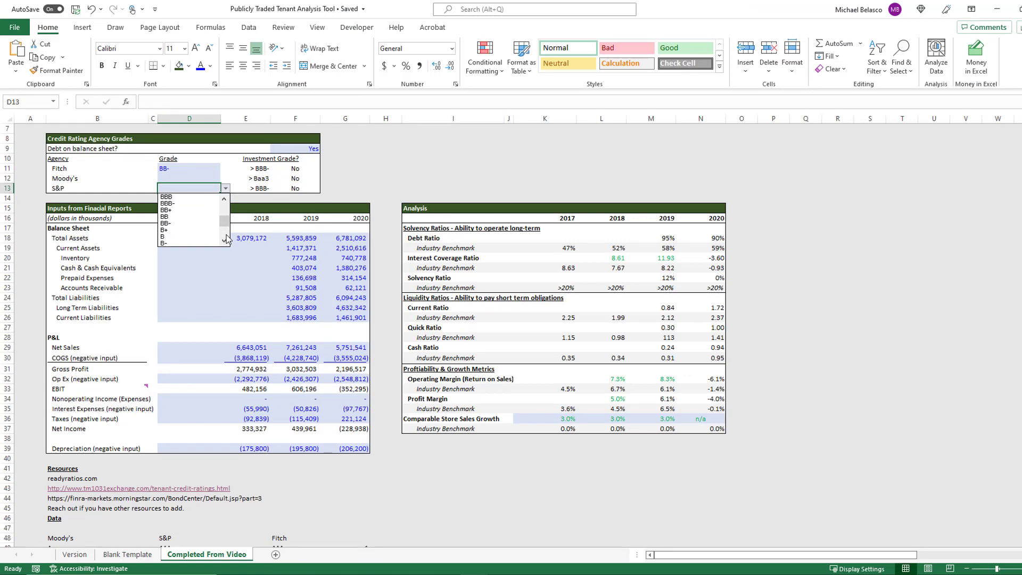
left_click(191, 218)
Set the Moody's credit rating grade in cell D12 to Ba2
left_click(190, 179)
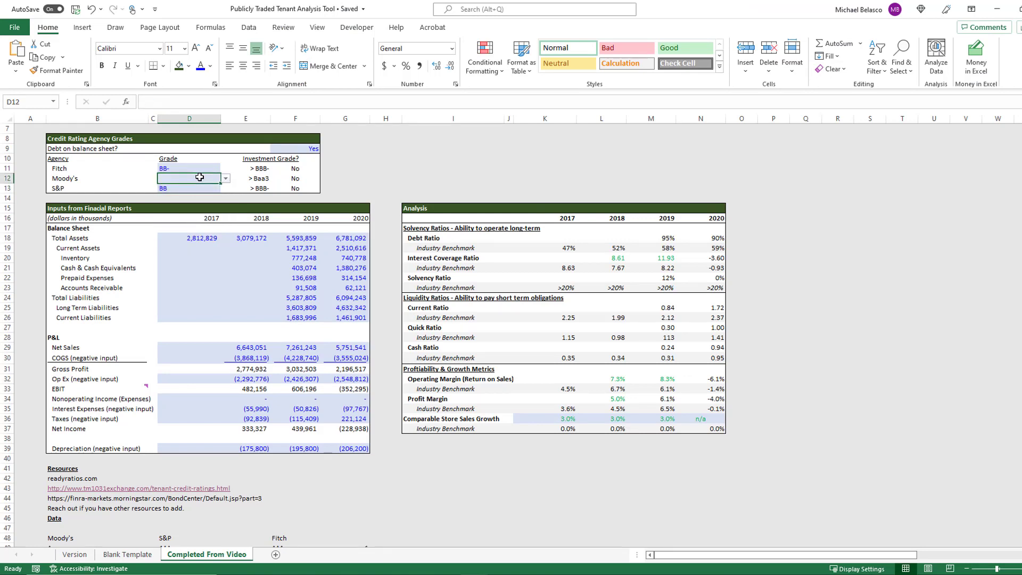
left_click(226, 179)
scroll(225, 226, "down", 3)
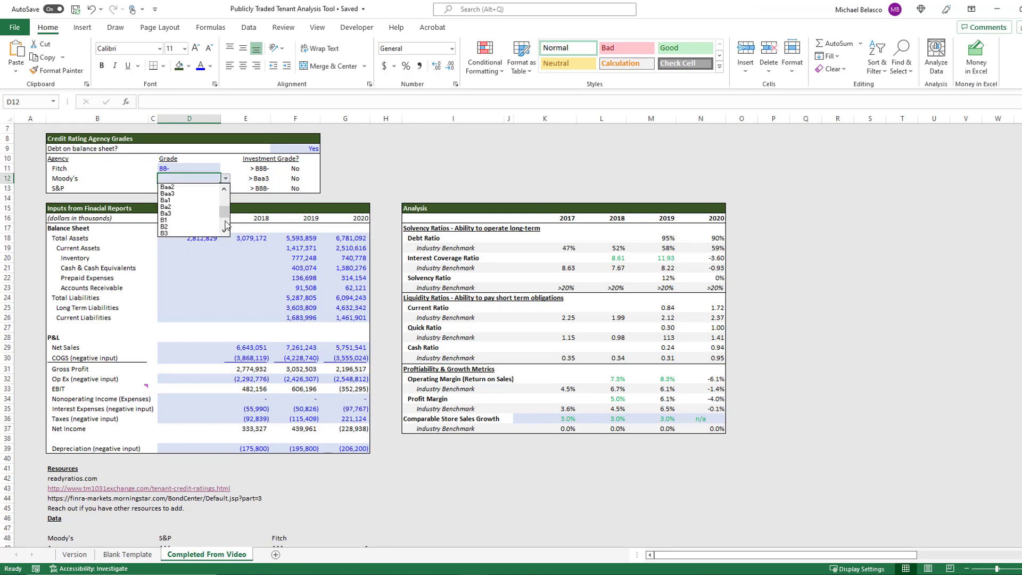
left_click(192, 206)
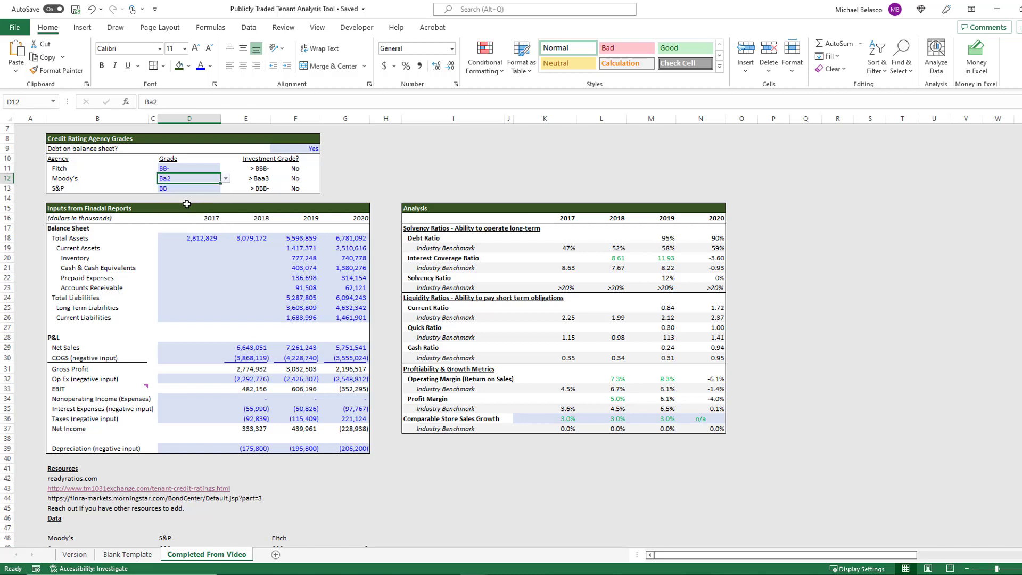
left_click(135, 187)
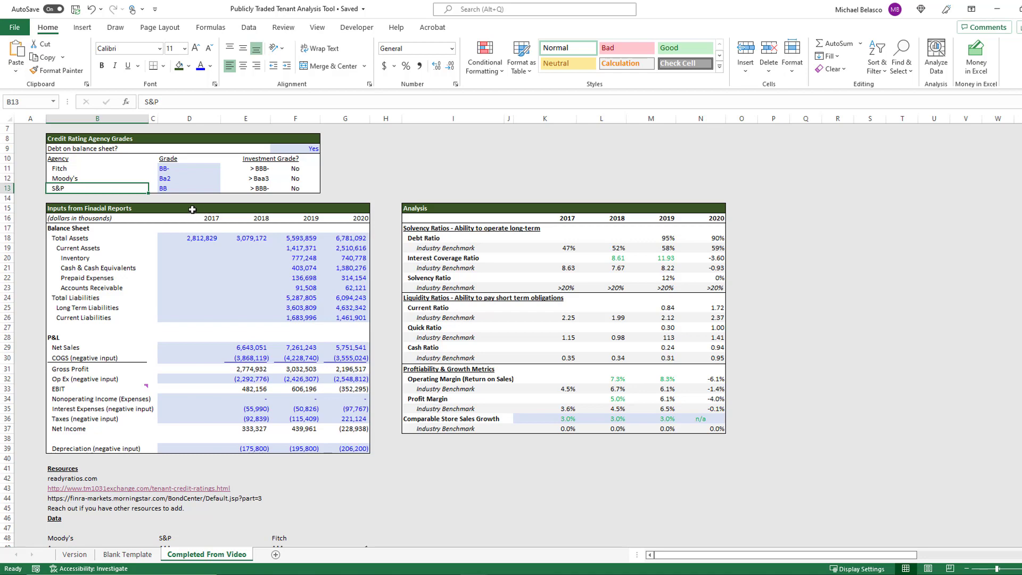
Review the three agency grades alongside the 2020 ratios and industry benchmarks in the Analysis table
scroll(193, 209, "up", 1)
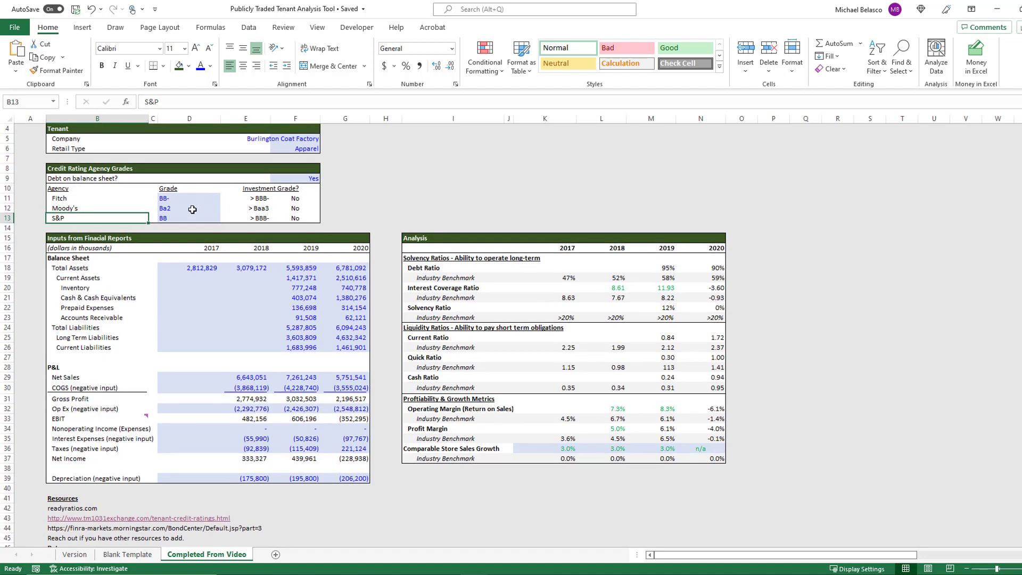
scroll(193, 209, "up", 1)
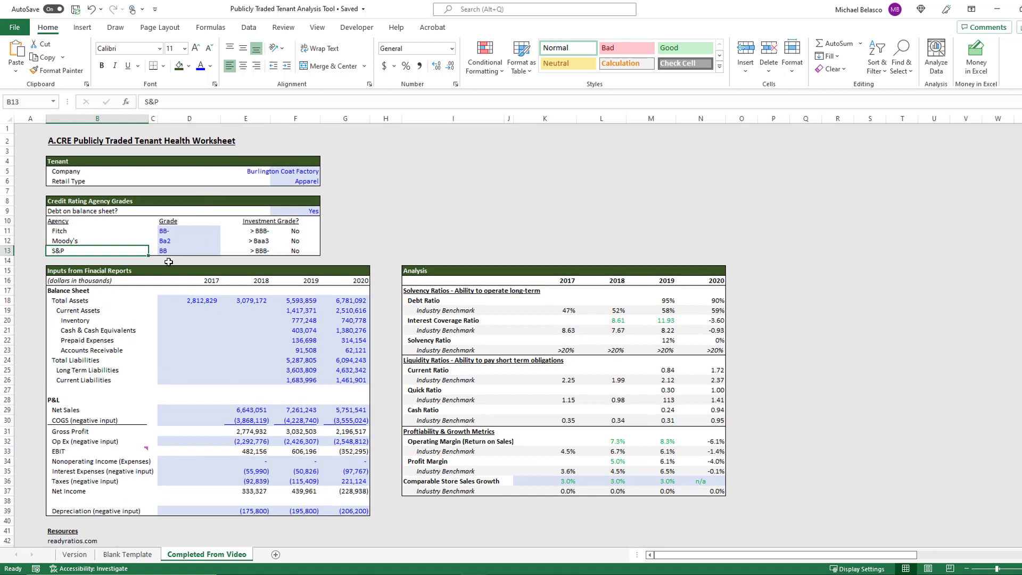
left_click_drag(698, 310, 714, 442)
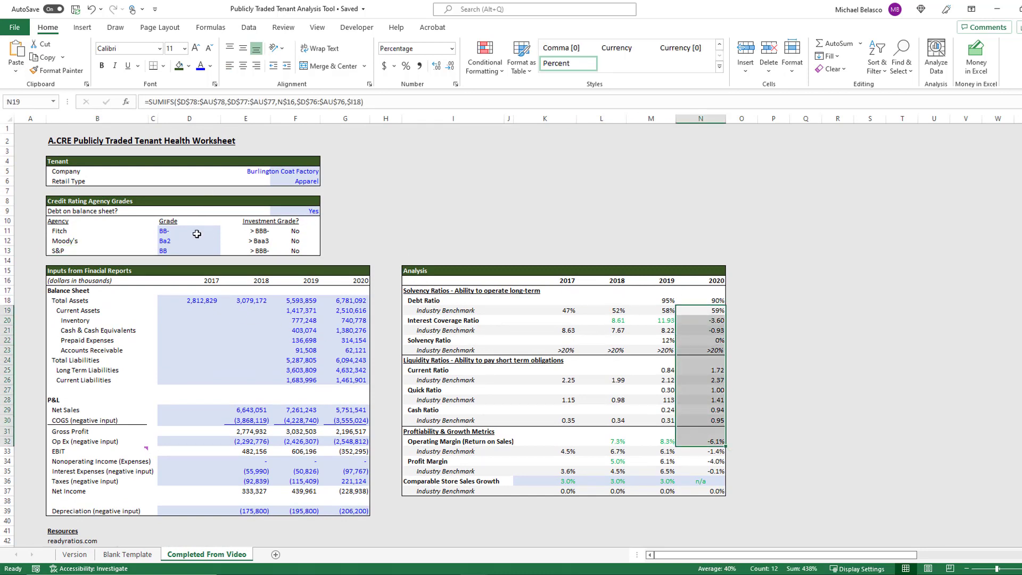
left_click_drag(197, 234, 194, 250)
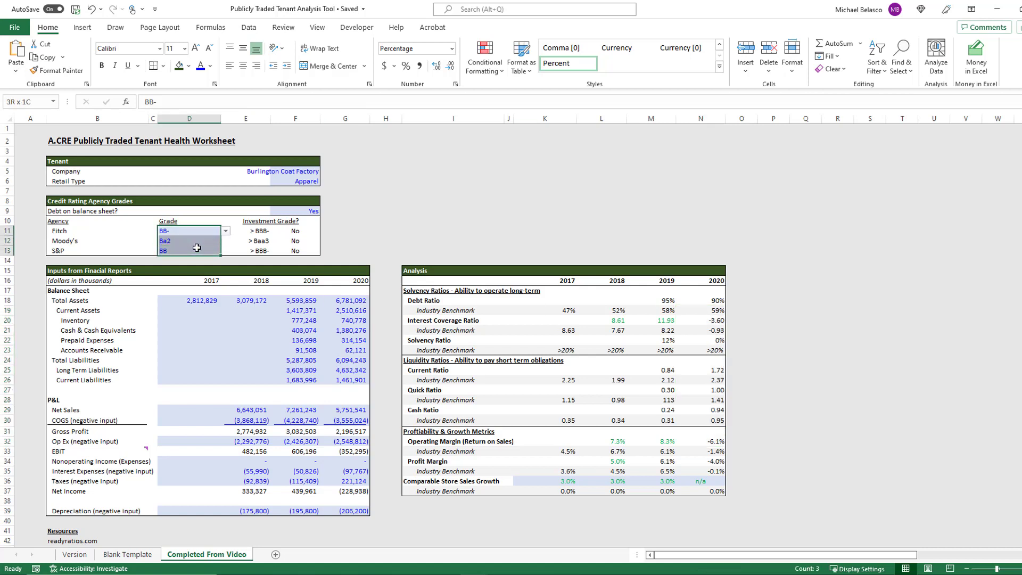
left_click(97, 241)
key("Up")
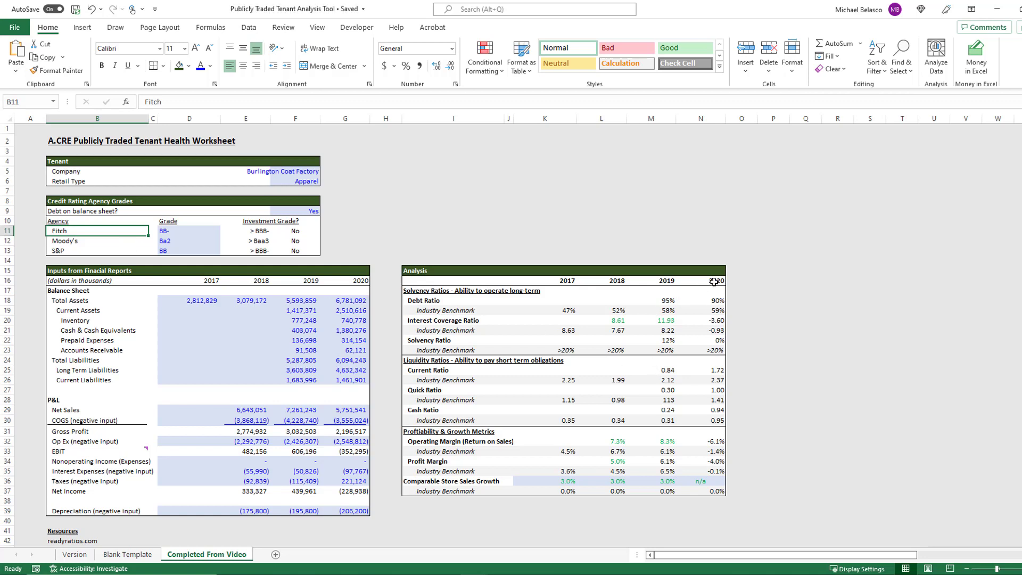
left_click_drag(714, 281, 715, 421)
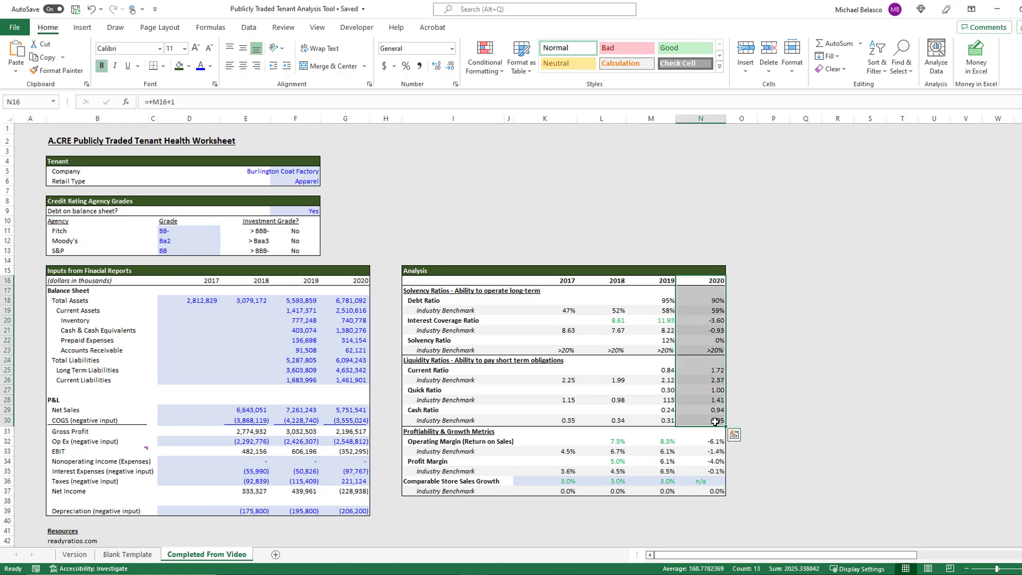
left_click(715, 421)
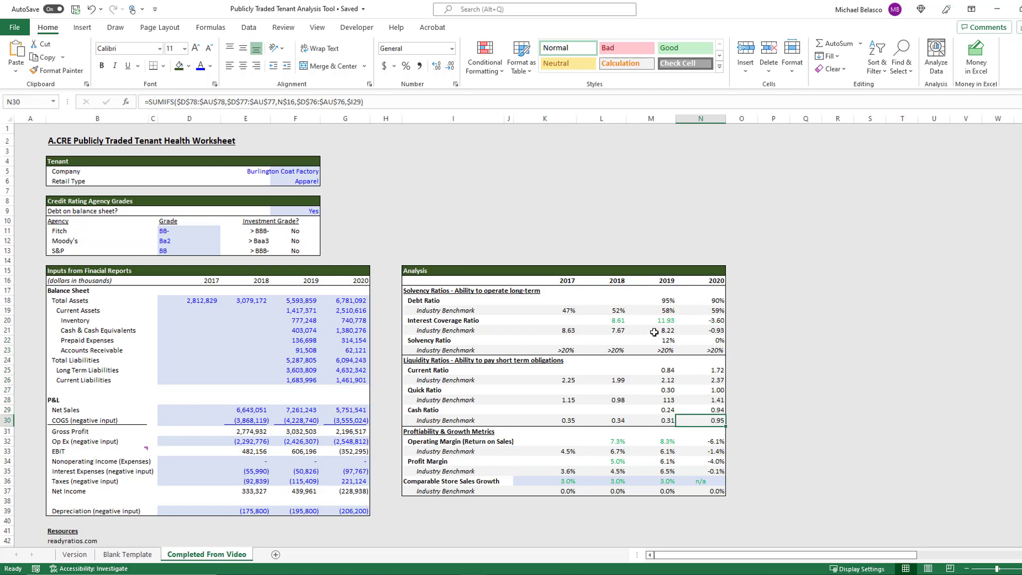